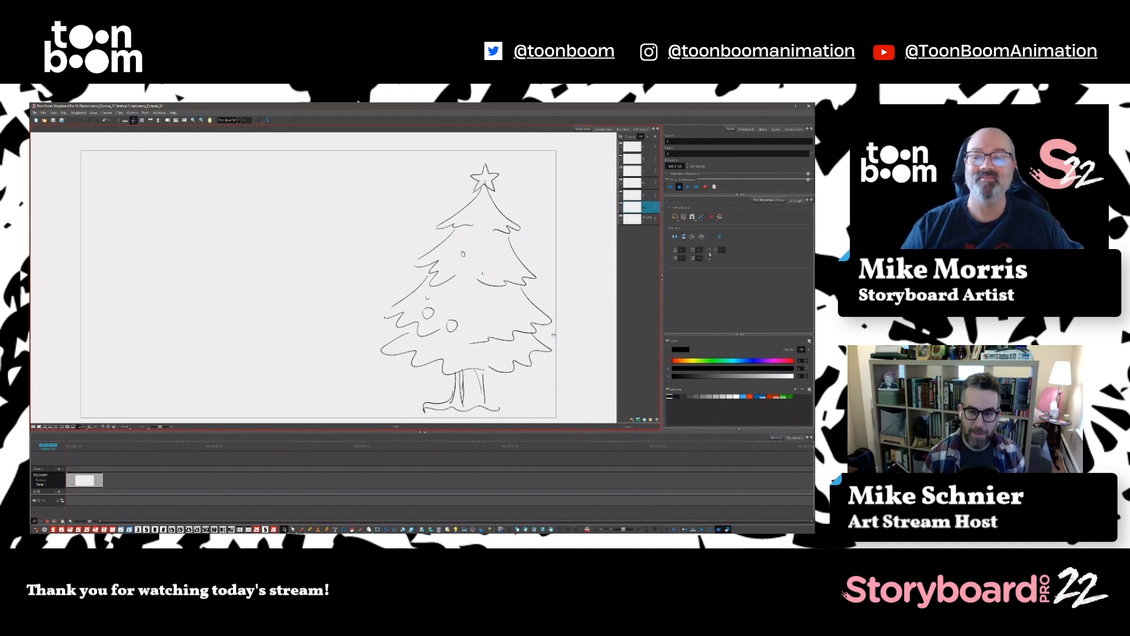
Draw ground lines and two ribboned gift boxes beneath the Christmas tree, one on each side of the trunk
{"action": "left_click", "coordinate": [301, 529]}
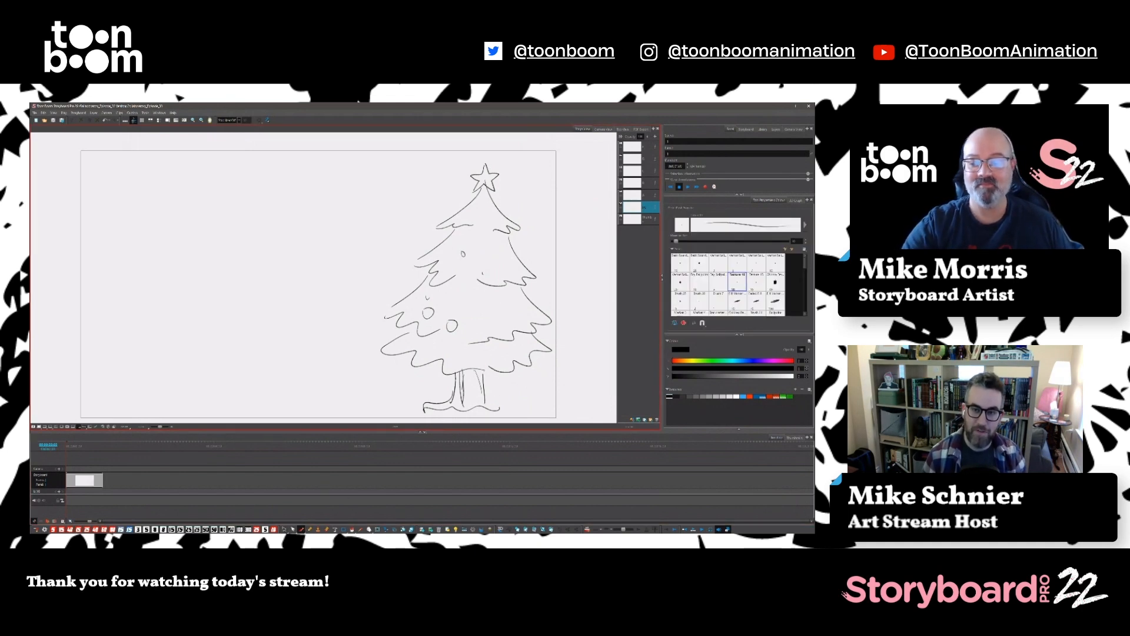
{"action": "left_click_drag", "start_coordinate": [500, 400], "coordinate": [517, 406]}
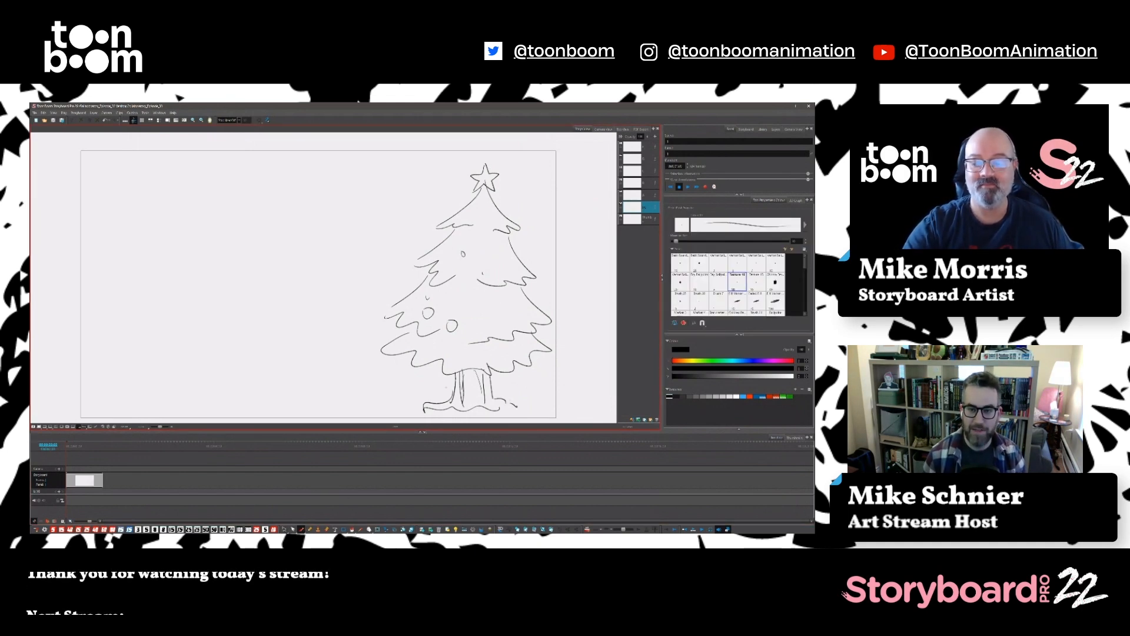
{"action": "left_click_drag", "start_coordinate": [426, 386], "coordinate": [451, 385]}
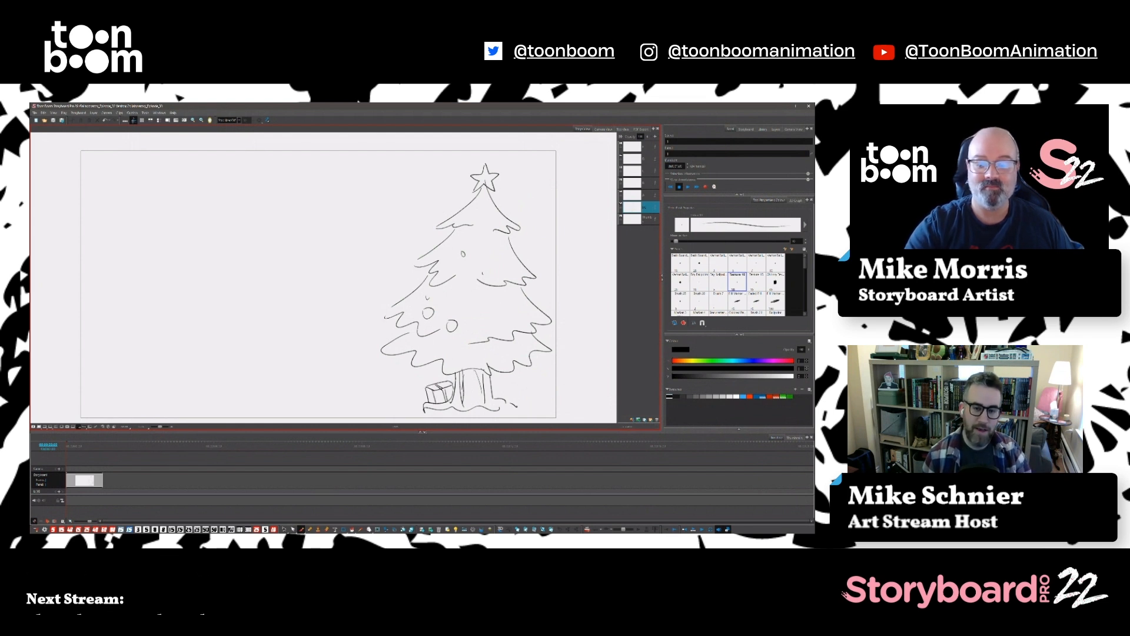
{"action": "left_click_drag", "start_coordinate": [439, 385], "coordinate": [443, 382]}
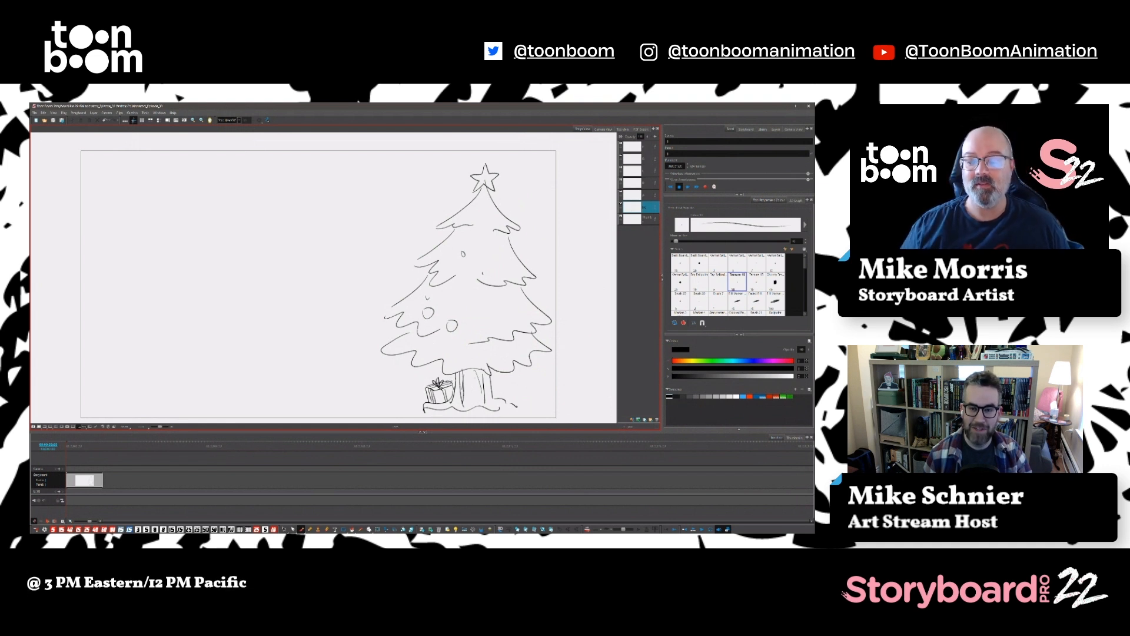
{"action": "mouse_move", "coordinate": [500, 407]}
{"action": "left_mouse_down"}
{"action": "mouse_move", "coordinate": [520, 410]}
{"action": "mouse_move", "coordinate": [468, 407]}
{"action": "mouse_move", "coordinate": [494, 396]}
{"action": "mouse_move", "coordinate": [528, 407]}
{"action": "mouse_move", "coordinate": [539, 388]}
{"action": "mouse_move", "coordinate": [529, 407]}
{"action": "mouse_move", "coordinate": [516, 383]}
{"action": "mouse_move", "coordinate": [496, 398]}
{"action": "mouse_move", "coordinate": [527, 382]}
{"action": "left_mouse_up"}
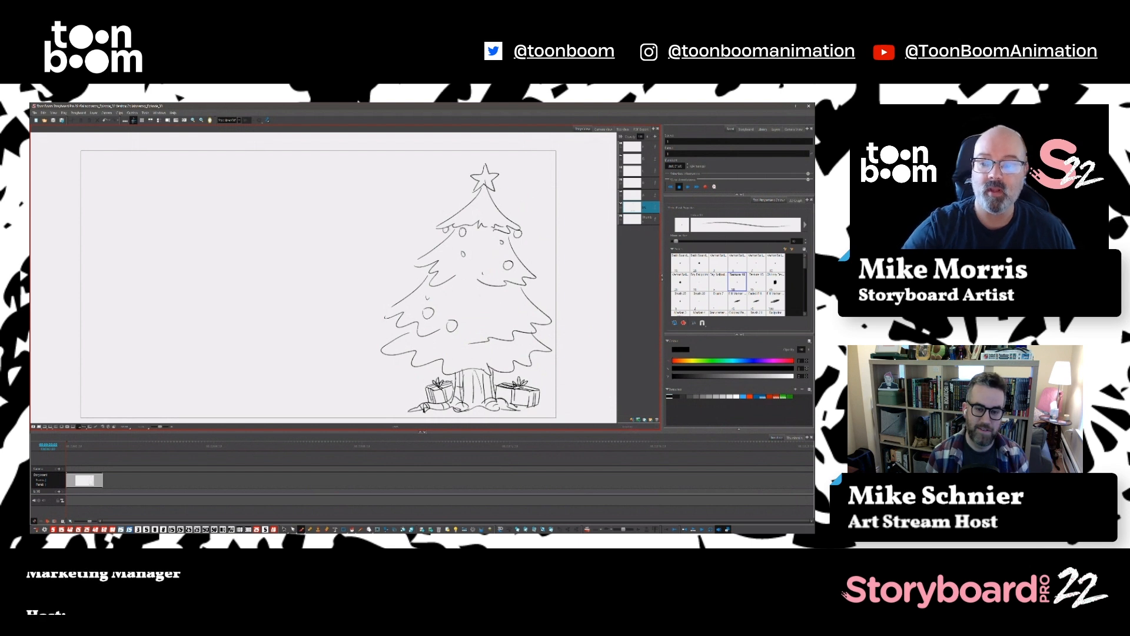
Draw round baubles and narrow hanging ornaments on the lower tiers of the Christmas tree
{"action": "left_click_drag", "start_coordinate": [510, 296], "coordinate": [496, 314]}
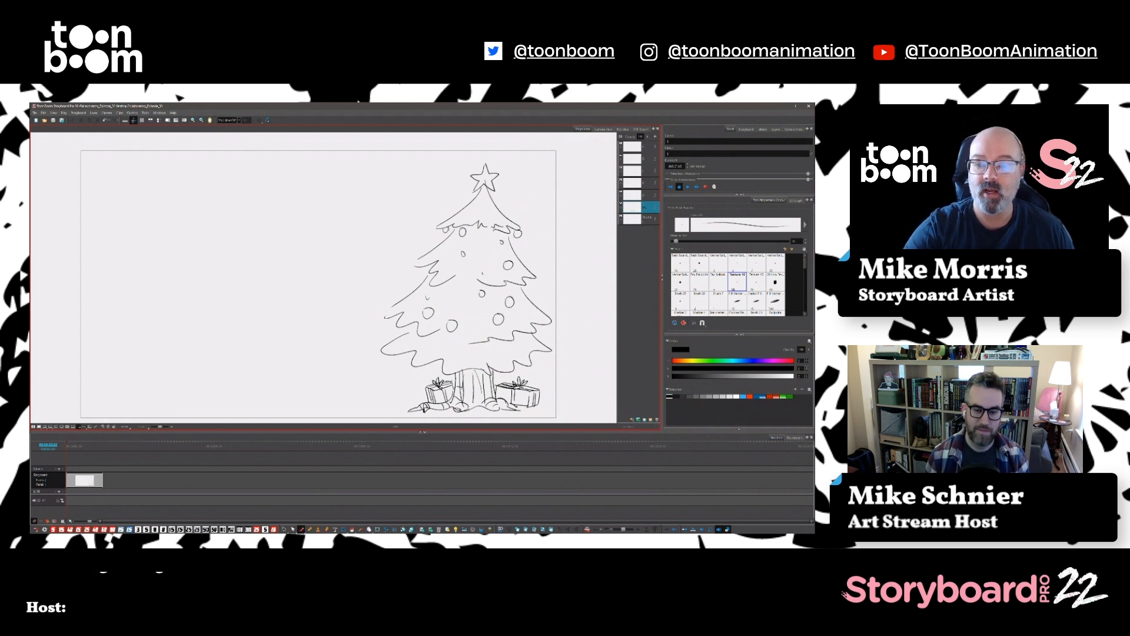
{"action": "left_click_drag", "start_coordinate": [456, 346], "coordinate": [453, 365]}
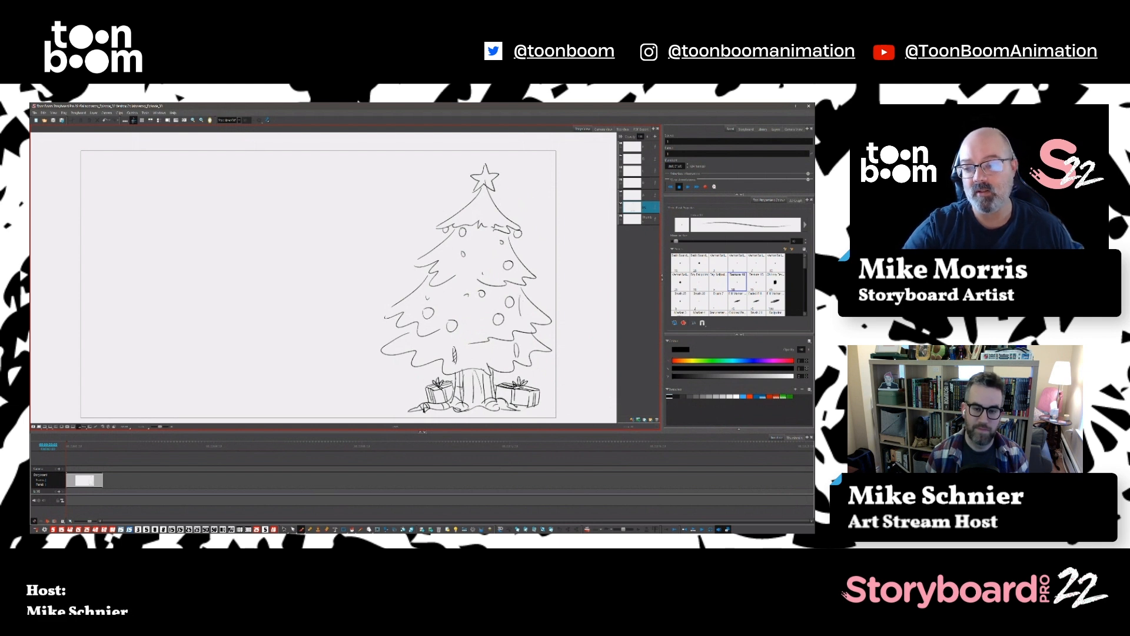
{"action": "left_click_drag", "start_coordinate": [518, 345], "coordinate": [517, 356]}
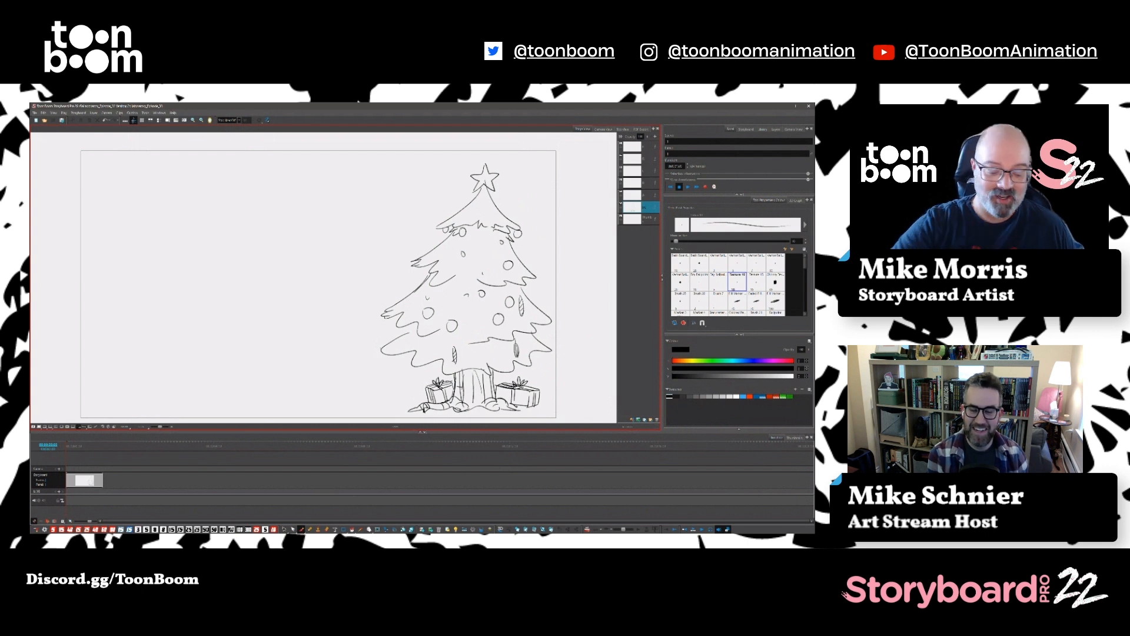
Delete the whole Christmas tree drawing to leave the panel blank
{"action": "left_click", "coordinate": [285, 529]}
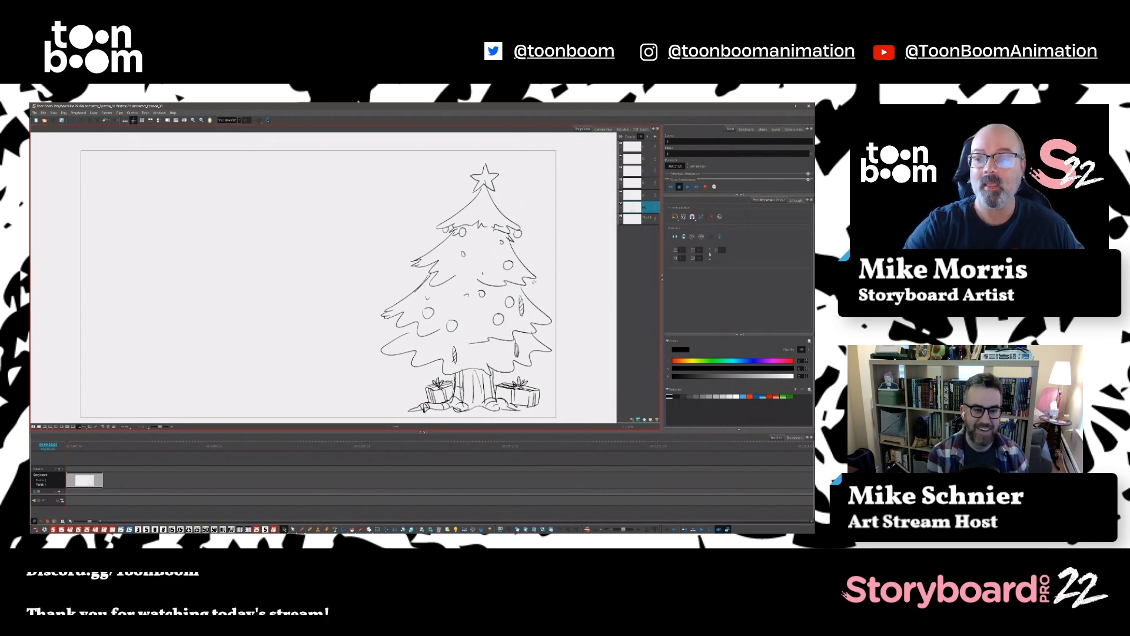
{"action": "mouse_move", "coordinate": [541, 412]}
{"action": "left_mouse_down"}
{"action": "mouse_move", "coordinate": [575, 342]}
{"action": "mouse_move", "coordinate": [471, 141]}
{"action": "mouse_move", "coordinate": [379, 330]}
{"action": "mouse_move", "coordinate": [533, 416]}
{"action": "left_mouse_up"}
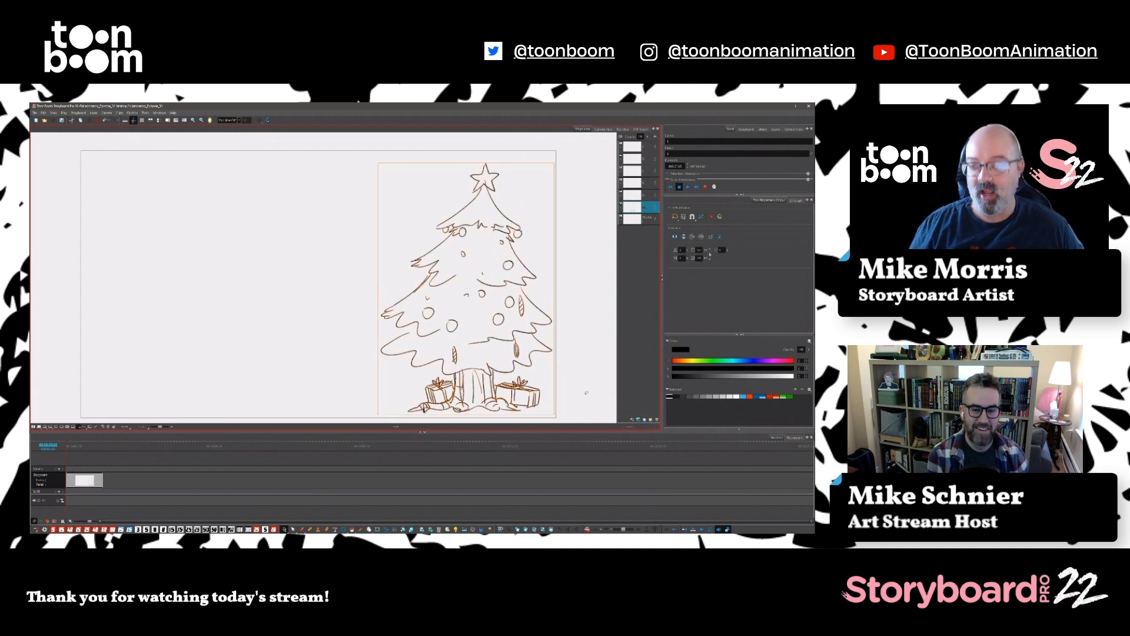
{"action": "key", "text": "Delete"}
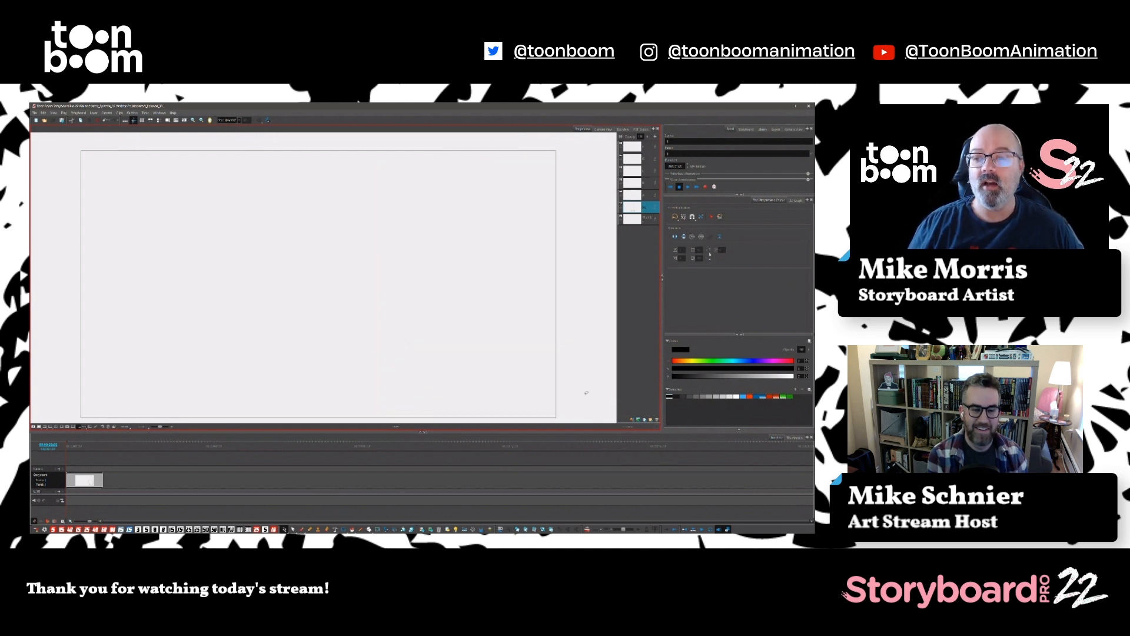
With a wide textured brush in grey, sketch a corridor's two receding ceiling edges and the rectangular back wall
{"action": "key", "text": "alt+b"}
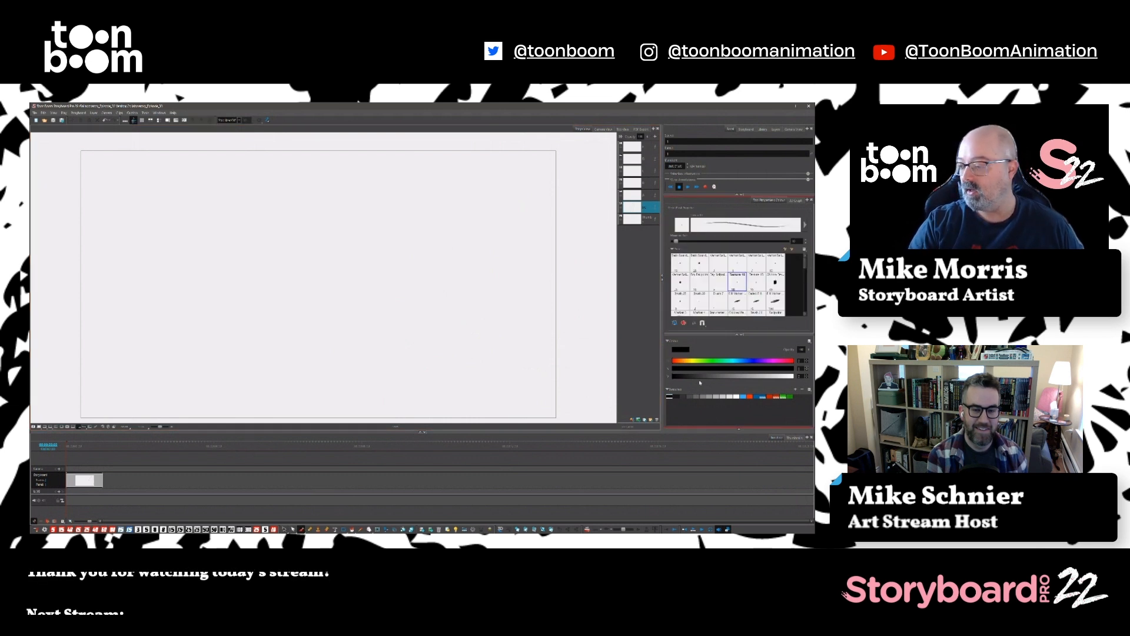
{"action": "left_click", "coordinate": [775, 301]}
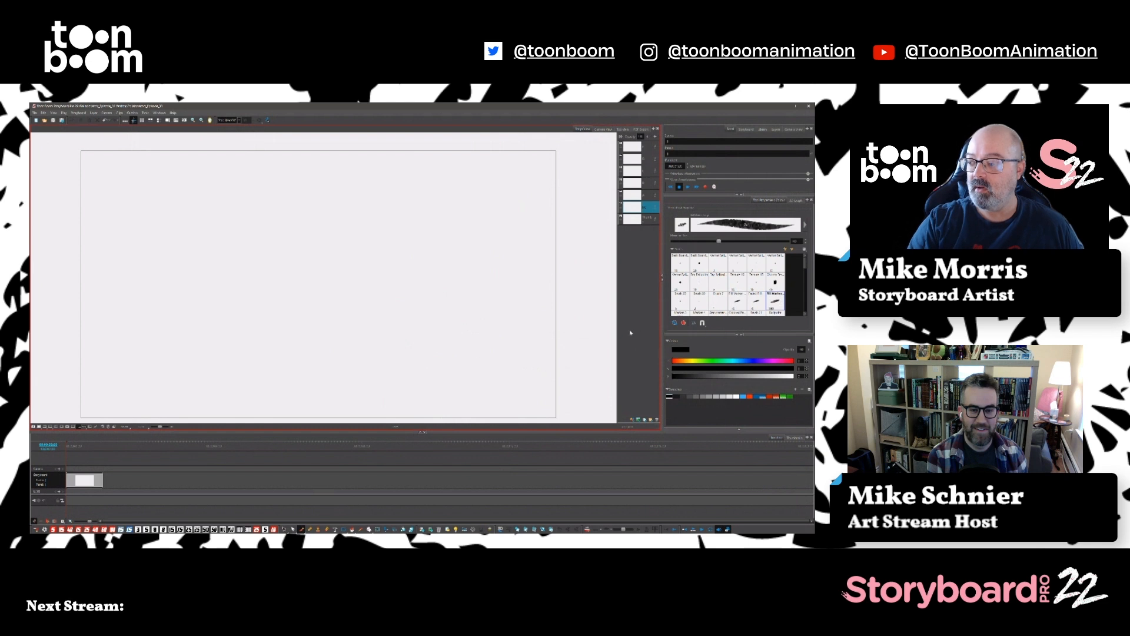
{"action": "left_click", "coordinate": [718, 396]}
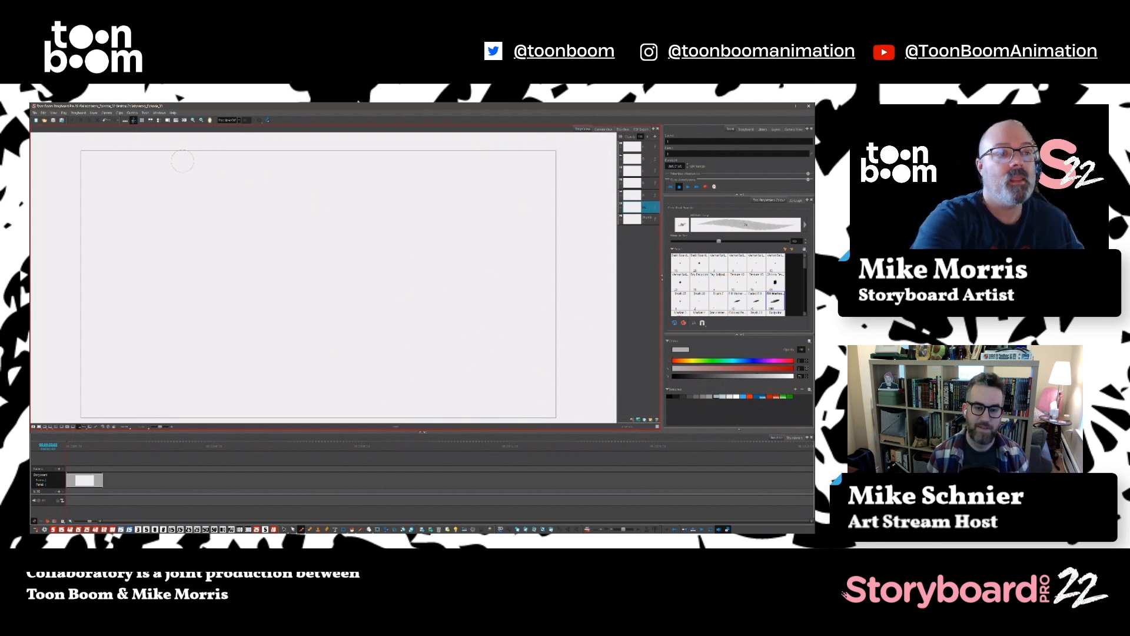
{"action": "mouse_move", "coordinate": [152, 144]}
{"action": "left_mouse_down"}
{"action": "mouse_move", "coordinate": [358, 250]}
{"action": "mouse_move", "coordinate": [425, 242]}
{"action": "mouse_move", "coordinate": [554, 135]}
{"action": "left_mouse_up"}
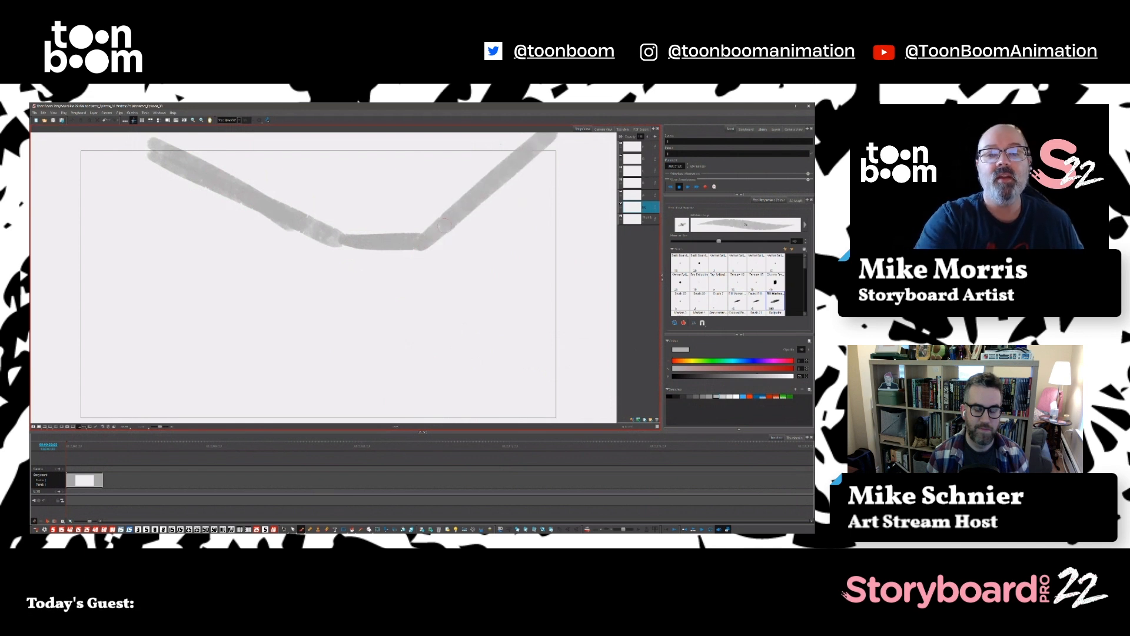
{"action": "left_click_drag", "start_coordinate": [341, 239], "coordinate": [344, 359]}
{"action": "left_click_drag", "start_coordinate": [425, 252], "coordinate": [425, 352]}
{"action": "left_click_drag", "start_coordinate": [338, 360], "coordinate": [419, 352]}
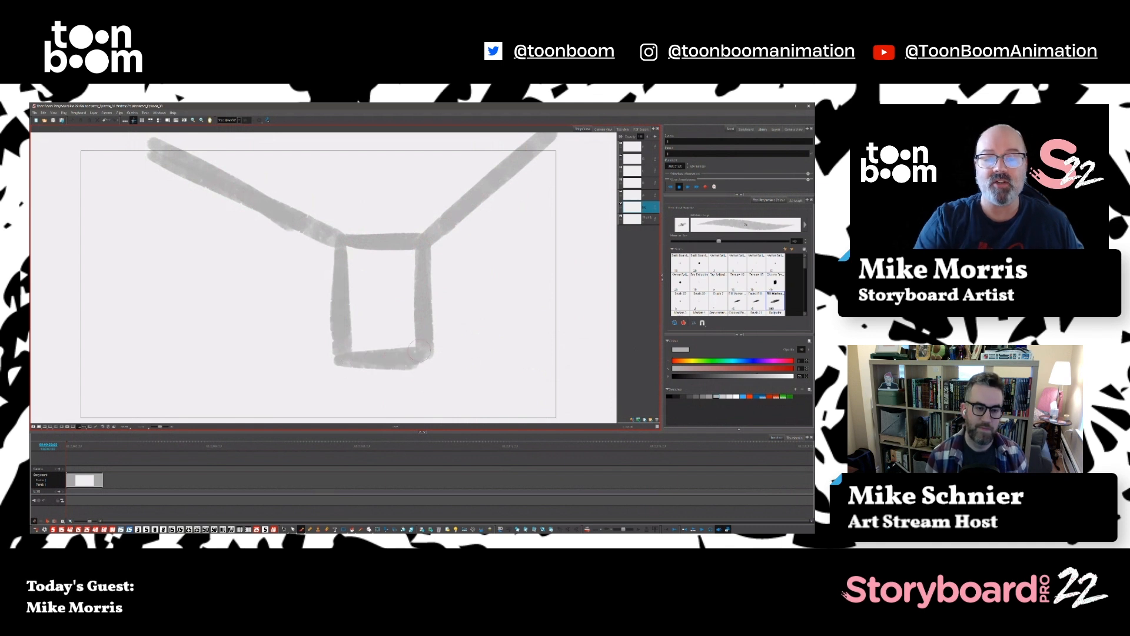
Sketch the two floor edges spreading from the back wall's lower corners and a tall rounded shape inside the wall
{"action": "left_click_drag", "start_coordinate": [336, 358], "coordinate": [148, 422]}
{"action": "mouse_move", "coordinate": [428, 353]}
{"action": "left_mouse_down"}
{"action": "mouse_move", "coordinate": [483, 392]}
{"action": "mouse_move", "coordinate": [556, 419]}
{"action": "left_mouse_up"}
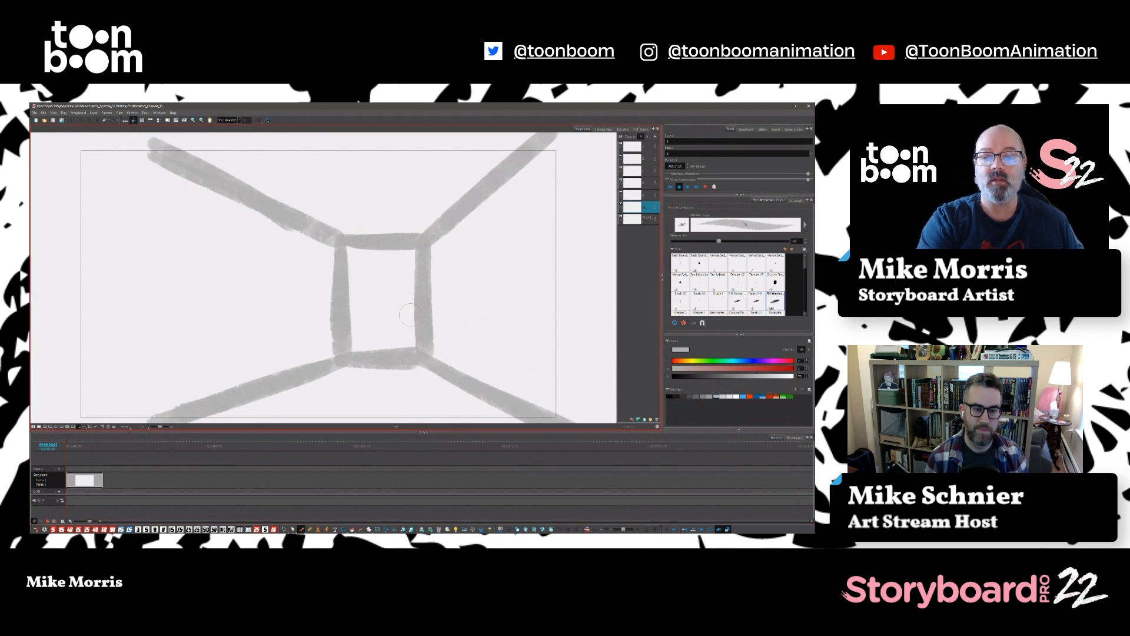
{"action": "mouse_move", "coordinate": [386, 273]}
{"action": "left_mouse_down"}
{"action": "mouse_move", "coordinate": [375, 347]}
{"action": "mouse_move", "coordinate": [392, 346]}
{"action": "left_mouse_up"}
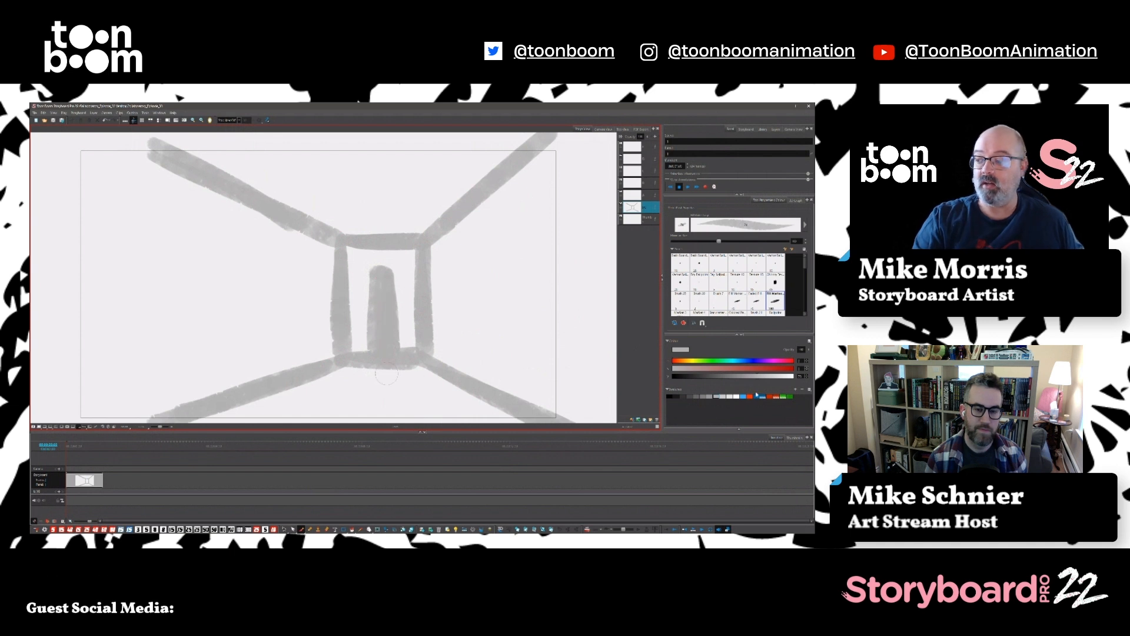
Recolour all strokes of the corridor sketch to a lighter grey and deselect them
{"action": "key", "text": "alt+s"}
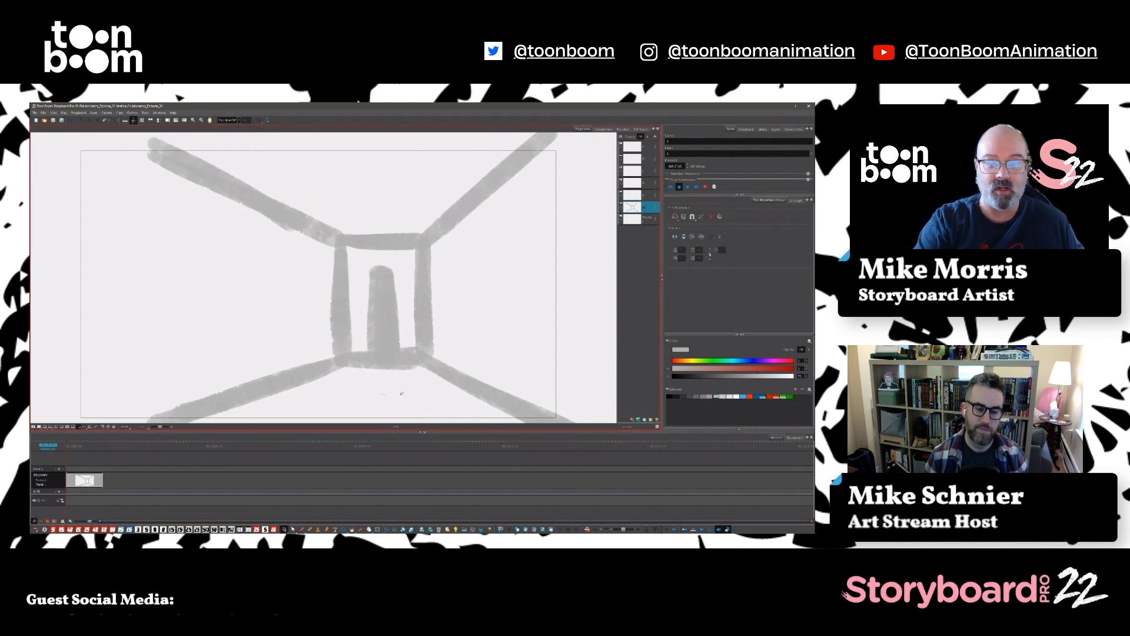
{"action": "key", "text": "ctrl+a"}
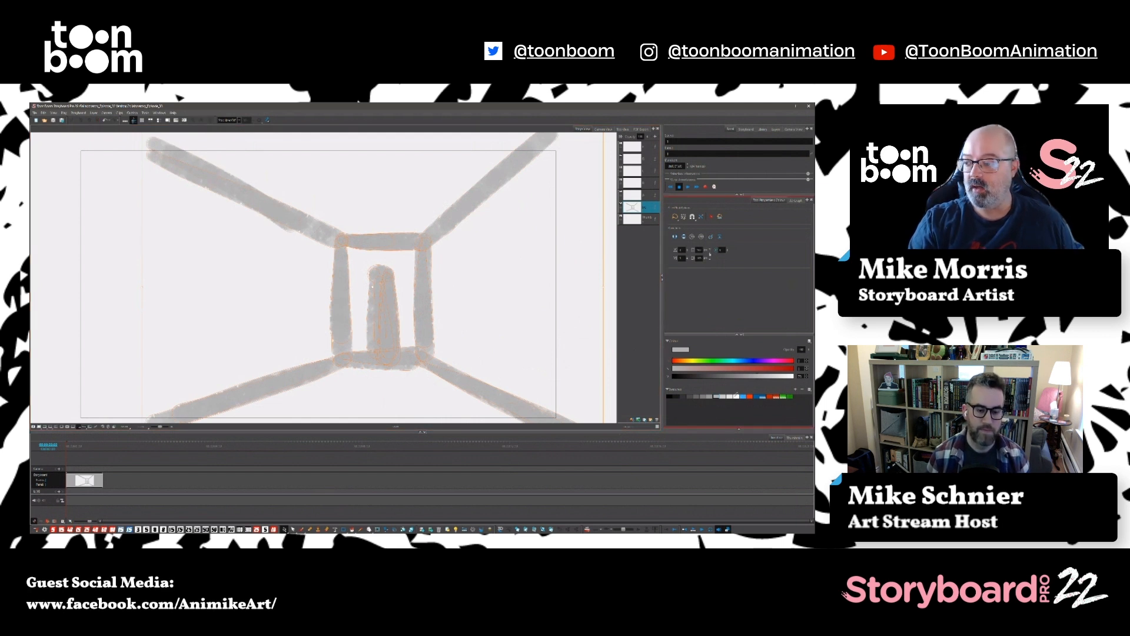
{"action": "left_click", "coordinate": [730, 396]}
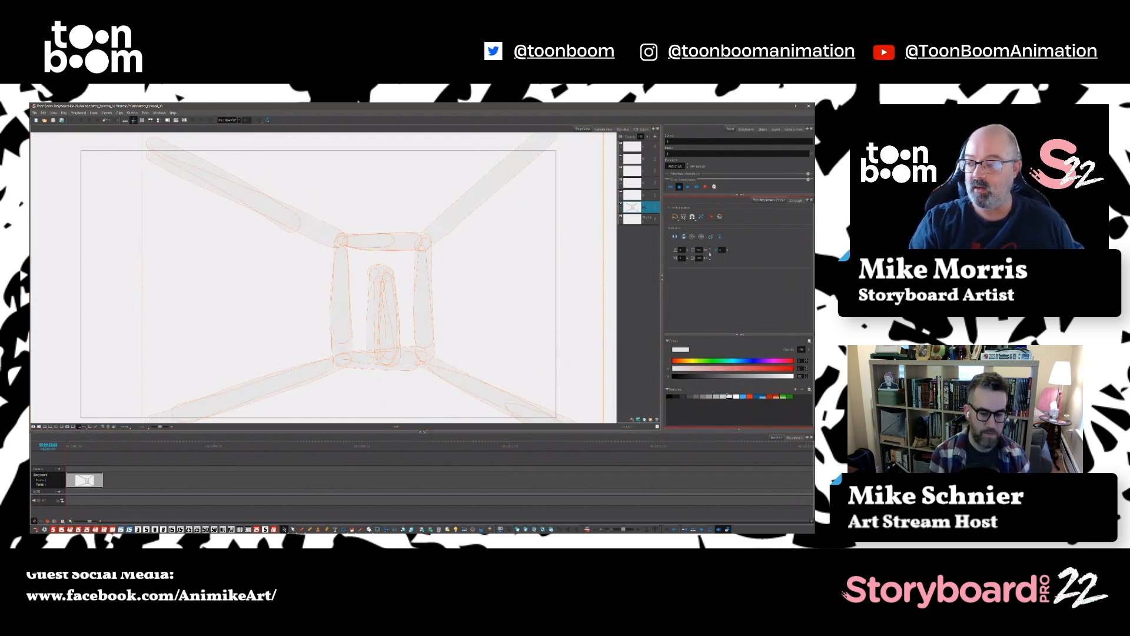
{"action": "key", "text": "ctrl+z"}
{"action": "key", "text": "Escape"}
Rough in low, bench-like shapes along both sides of the corridor with broad light grey strokes
{"action": "key", "text": "alt+b"}
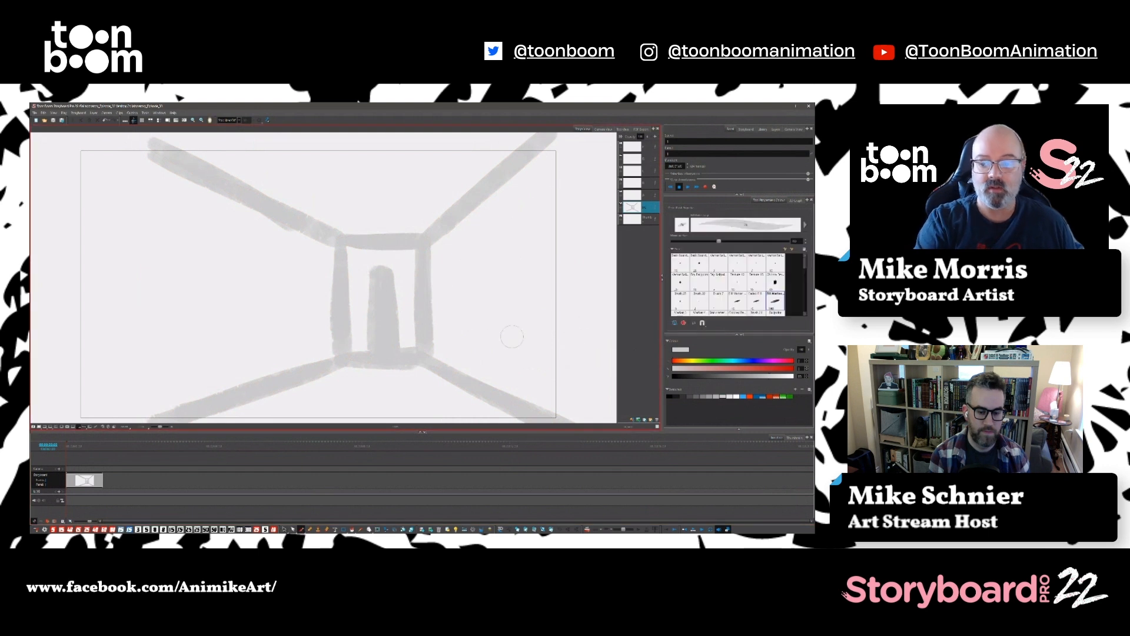
{"action": "mouse_move", "coordinate": [431, 313]}
{"action": "left_mouse_down"}
{"action": "mouse_move", "coordinate": [532, 313]}
{"action": "mouse_move", "coordinate": [435, 324]}
{"action": "mouse_move", "coordinate": [408, 368]}
{"action": "mouse_move", "coordinate": [471, 344]}
{"action": "mouse_move", "coordinate": [591, 341]}
{"action": "left_mouse_up"}
{"action": "left_click_drag", "start_coordinate": [503, 339], "coordinate": [613, 337]}
{"action": "left_click_drag", "start_coordinate": [440, 331], "coordinate": [588, 328]}
{"action": "mouse_move", "coordinate": [606, 371]}
{"action": "left_mouse_down"}
{"action": "mouse_move", "coordinate": [454, 410]}
{"action": "mouse_move", "coordinate": [443, 347]}
{"action": "mouse_move", "coordinate": [419, 376]}
{"action": "left_mouse_up"}
{"action": "mouse_move", "coordinate": [347, 339]}
{"action": "left_mouse_down"}
{"action": "mouse_move", "coordinate": [283, 312]}
{"action": "mouse_move", "coordinate": [231, 321]}
{"action": "mouse_move", "coordinate": [321, 330]}
{"action": "mouse_move", "coordinate": [325, 358]}
{"action": "mouse_move", "coordinate": [155, 335]}
{"action": "mouse_move", "coordinate": [307, 333]}
{"action": "mouse_move", "coordinate": [85, 358]}
{"action": "mouse_move", "coordinate": [261, 356]}
{"action": "mouse_move", "coordinate": [267, 404]}
{"action": "left_mouse_up"}
{"action": "left_click_drag", "start_coordinate": [152, 336], "coordinate": [121, 346]}
Sketch two converging lines on each side wall and add short vertical dividers between the lines on the right wall
{"action": "left_click_drag", "start_coordinate": [90, 206], "coordinate": [333, 268]}
{"action": "left_click_drag", "start_coordinate": [90, 264], "coordinate": [264, 290]}
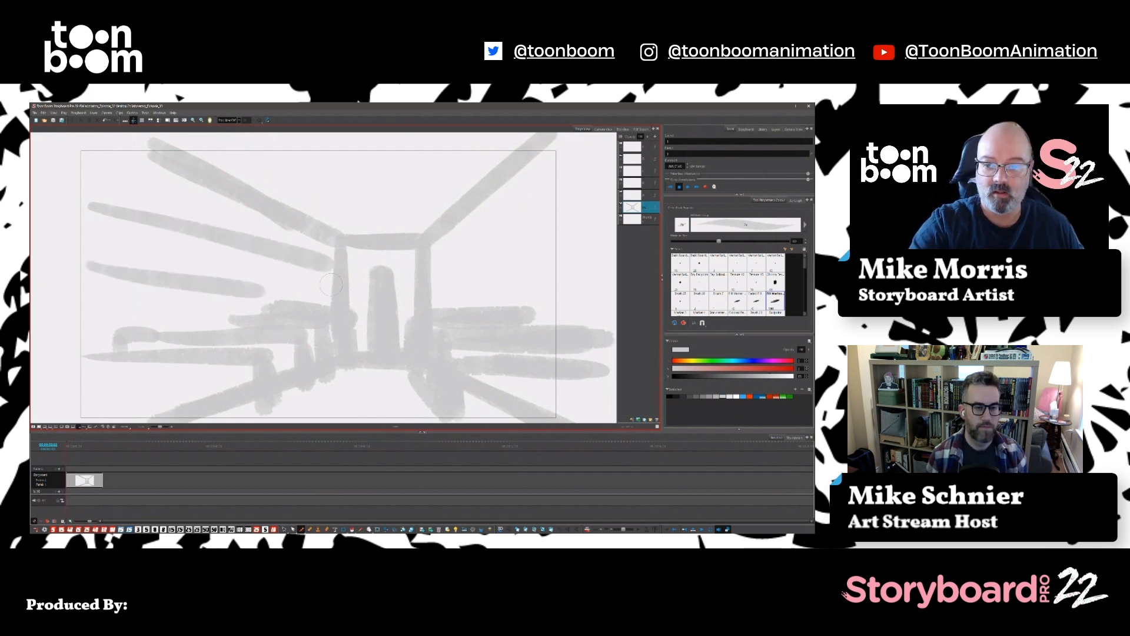
{"action": "left_click_drag", "start_coordinate": [615, 187], "coordinate": [434, 261]}
{"action": "left_click_drag", "start_coordinate": [616, 237], "coordinate": [433, 294]}
{"action": "left_click_drag", "start_coordinate": [448, 263], "coordinate": [448, 281]}
{"action": "left_click_drag", "start_coordinate": [496, 251], "coordinate": [495, 266]}
{"action": "left_click_drag", "start_coordinate": [533, 240], "coordinate": [533, 255]}
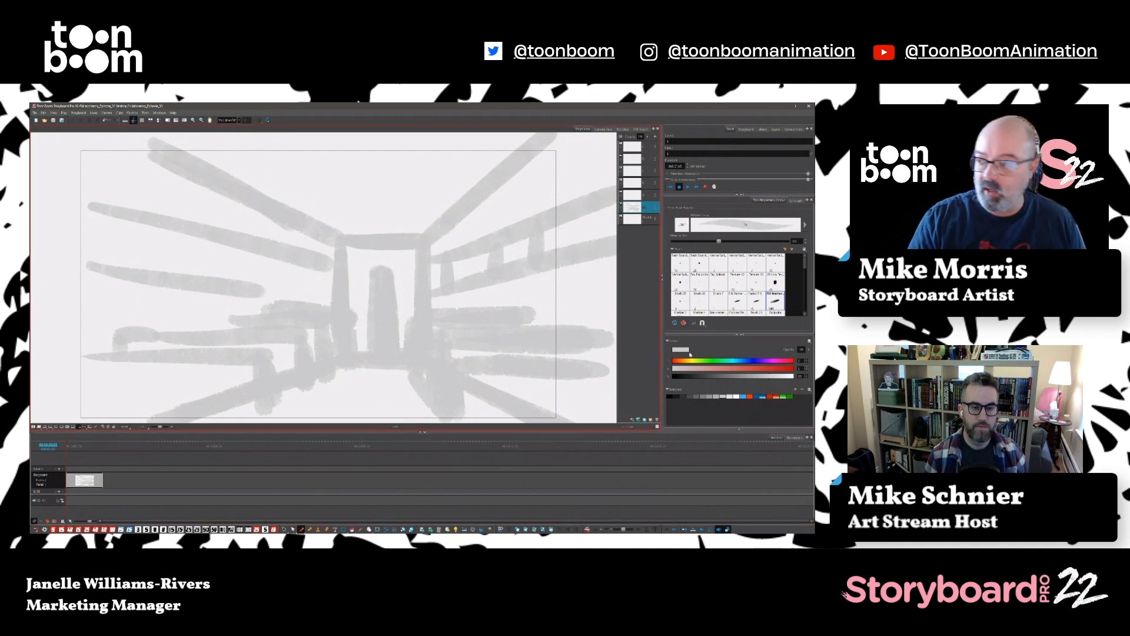
Choose a thin pencil brush, reveal the drawing guide controls and add a one-point perspective guide
{"action": "left_click", "coordinate": [756, 281]}
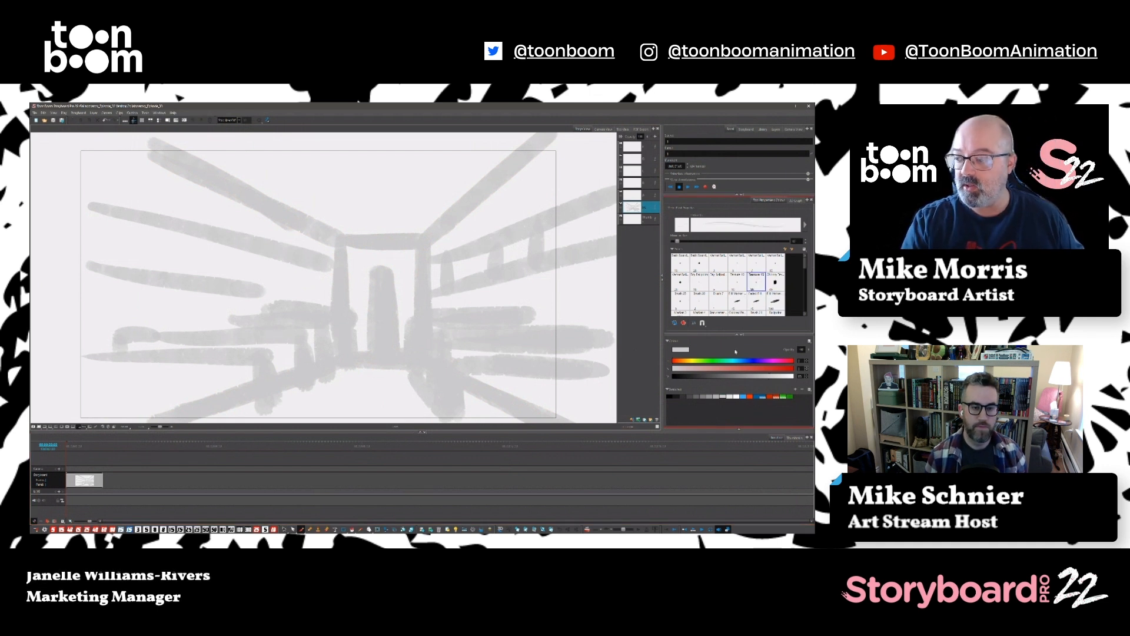
{"action": "left_click", "coordinate": [739, 429]}
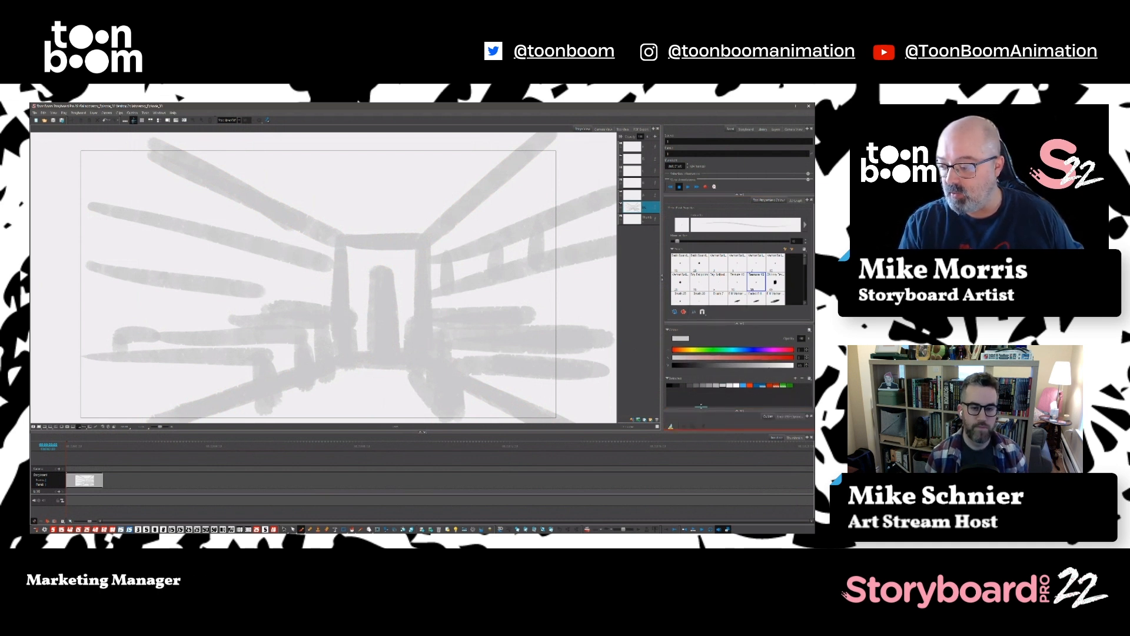
{"action": "left_click_drag", "start_coordinate": [701, 407], "coordinate": [701, 387]}
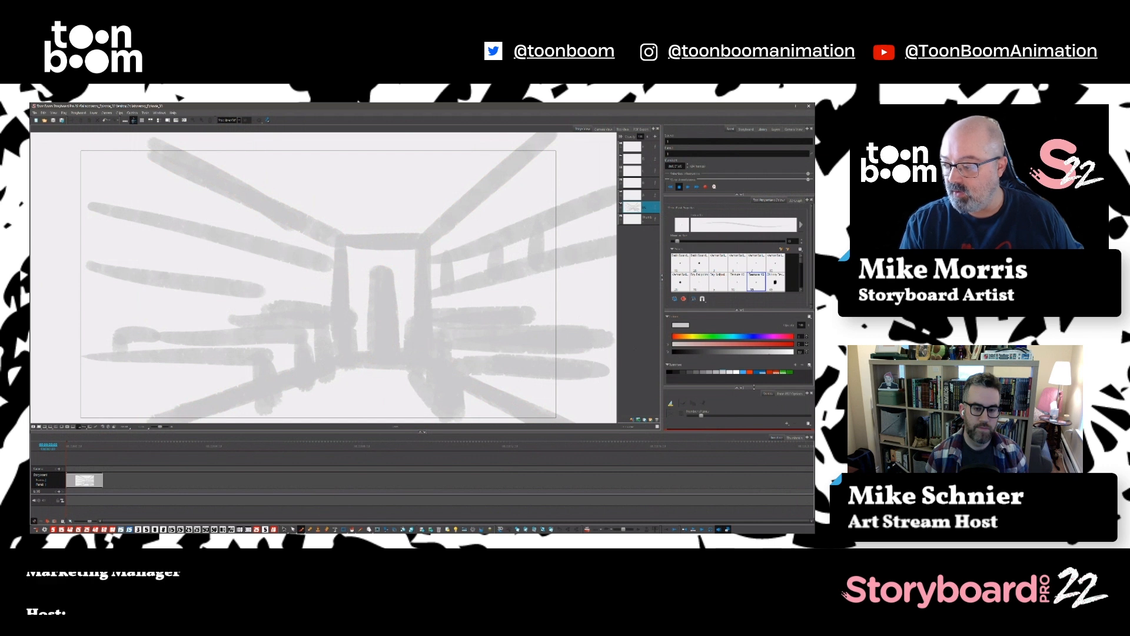
{"action": "left_click_drag", "start_coordinate": [718, 304], "coordinate": [719, 292]}
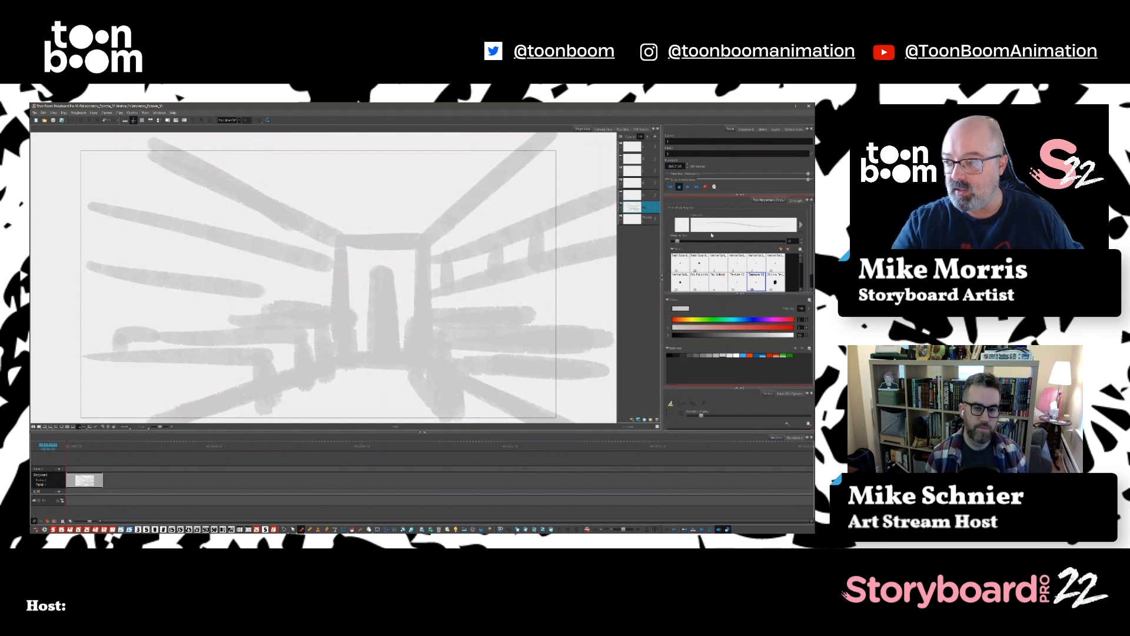
{"action": "left_click_drag", "start_coordinate": [709, 195], "coordinate": [710, 184]}
{"action": "left_click_drag", "start_coordinate": [716, 385], "coordinate": [716, 362]}
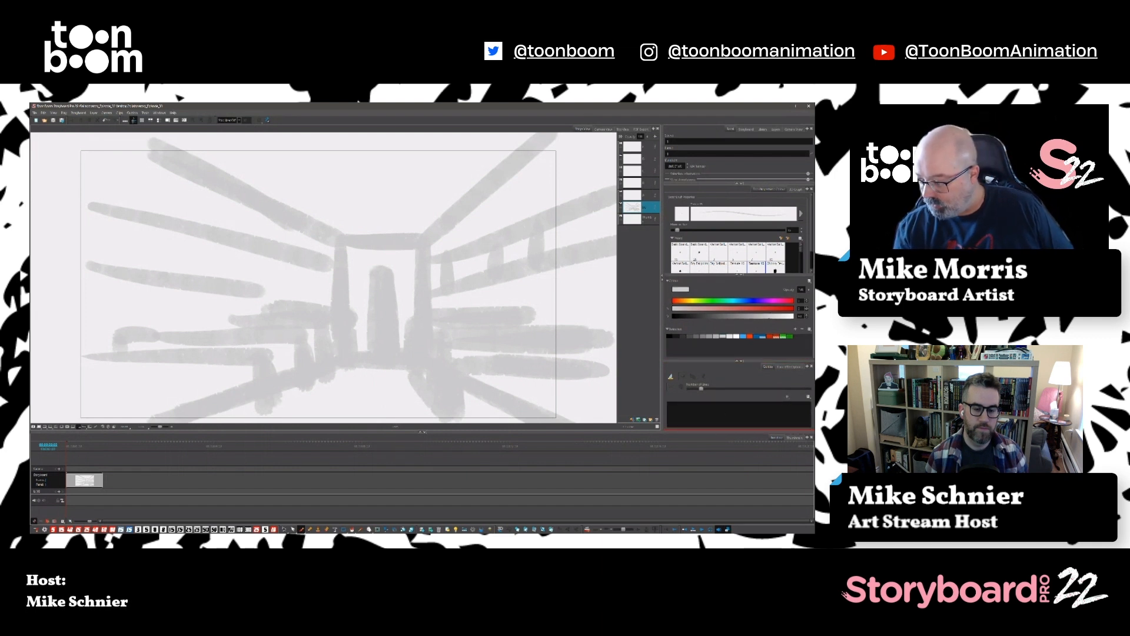
{"action": "left_click", "coordinate": [775, 424]}
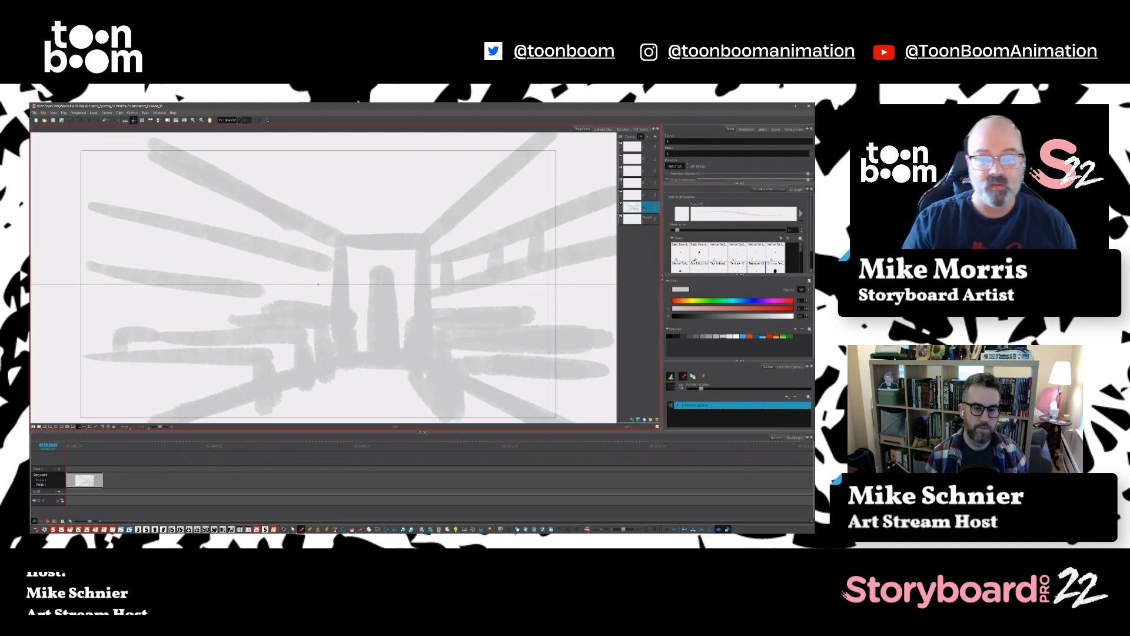
Move the guide's vanishing point onto the tall shape inside the back wall and try a stroke along the guide
{"action": "left_click_drag", "start_coordinate": [319, 284], "coordinate": [381, 288]}
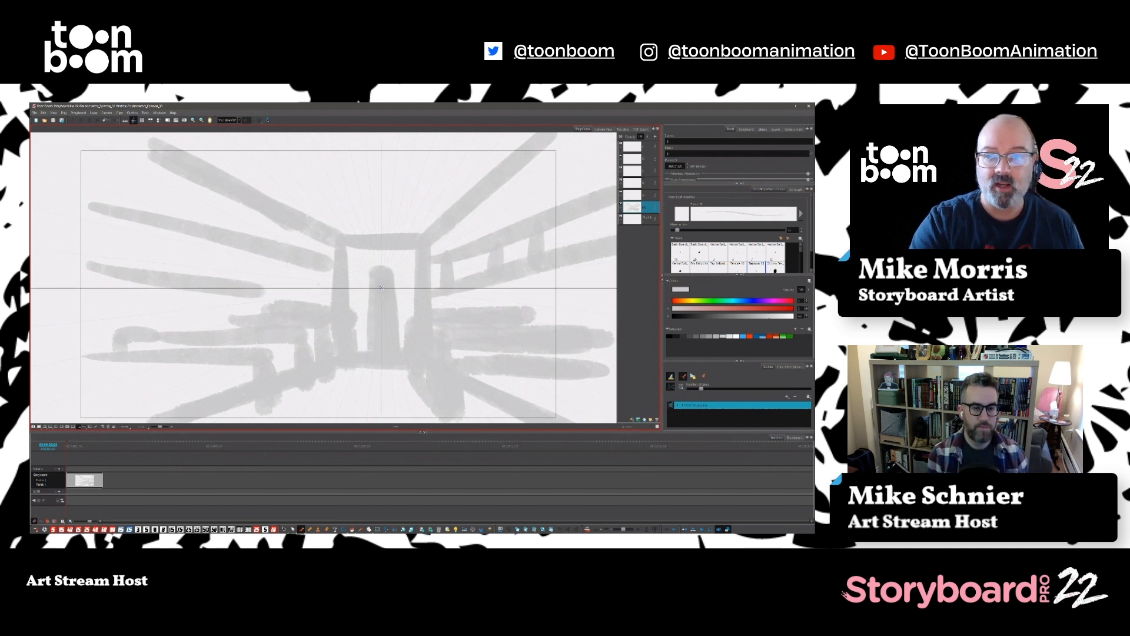
{"action": "left_click_drag", "start_coordinate": [381, 288], "coordinate": [382, 294]}
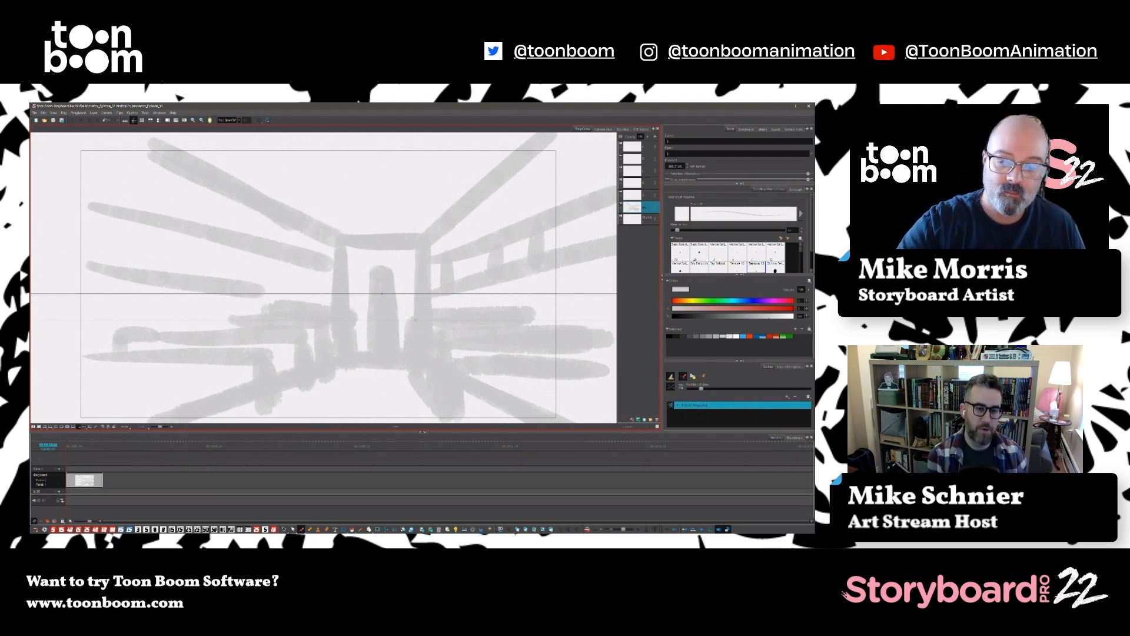
{"action": "left_click_drag", "start_coordinate": [452, 350], "coordinate": [528, 393]}
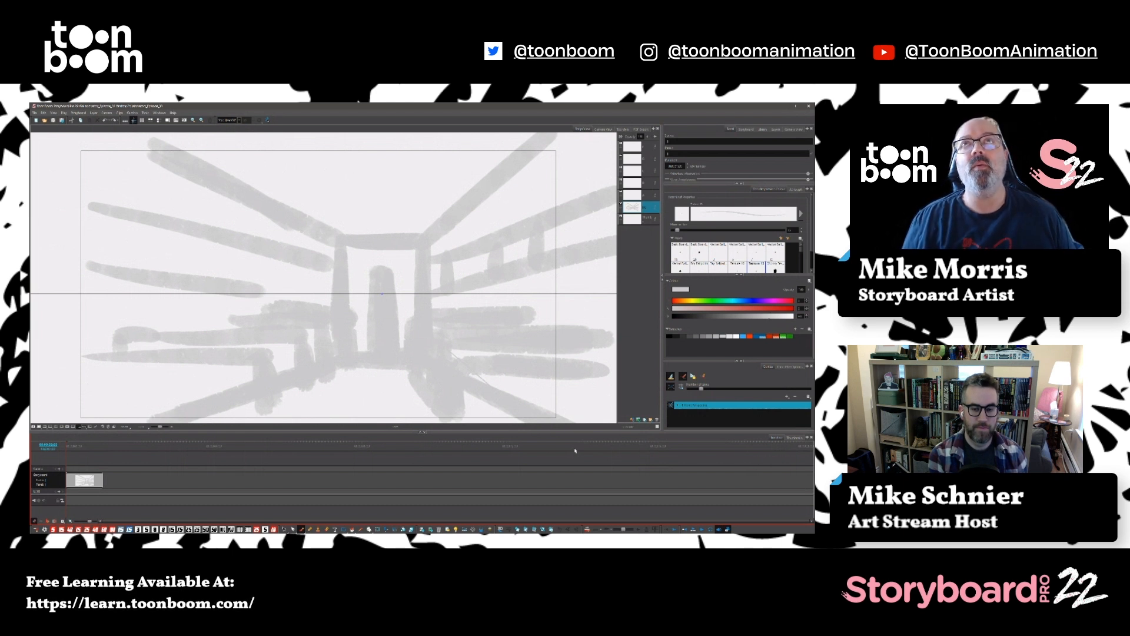
Choose a near-black drawing colour and outline the back wall's top edge and both side edges
{"action": "left_click", "coordinate": [691, 336]}
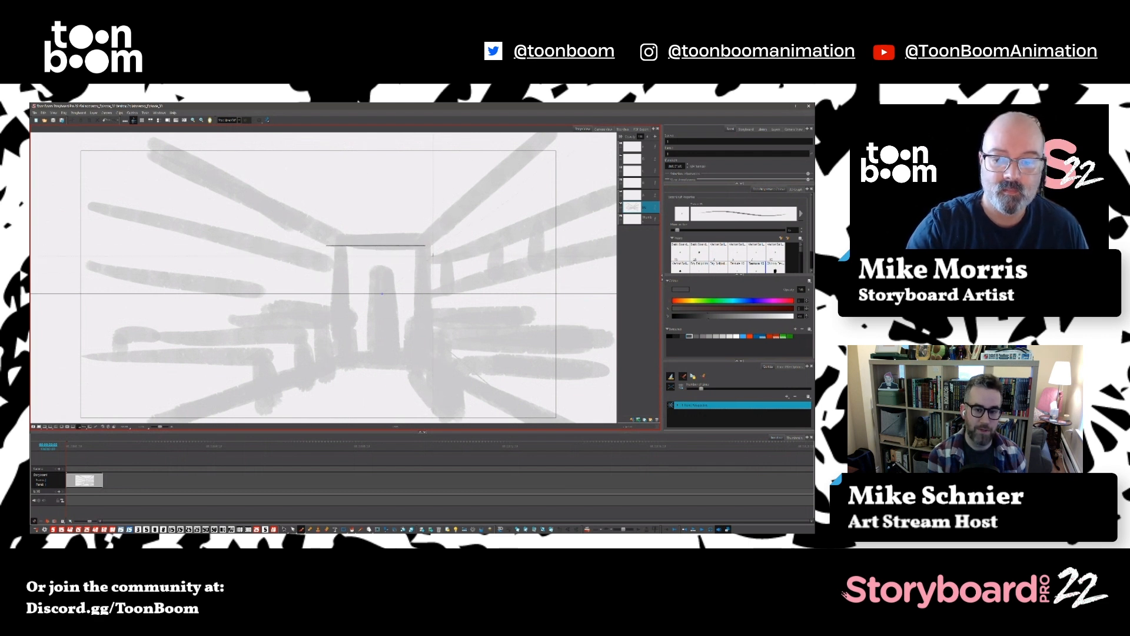
{"action": "left_click_drag", "start_coordinate": [324, 253], "coordinate": [324, 301]}
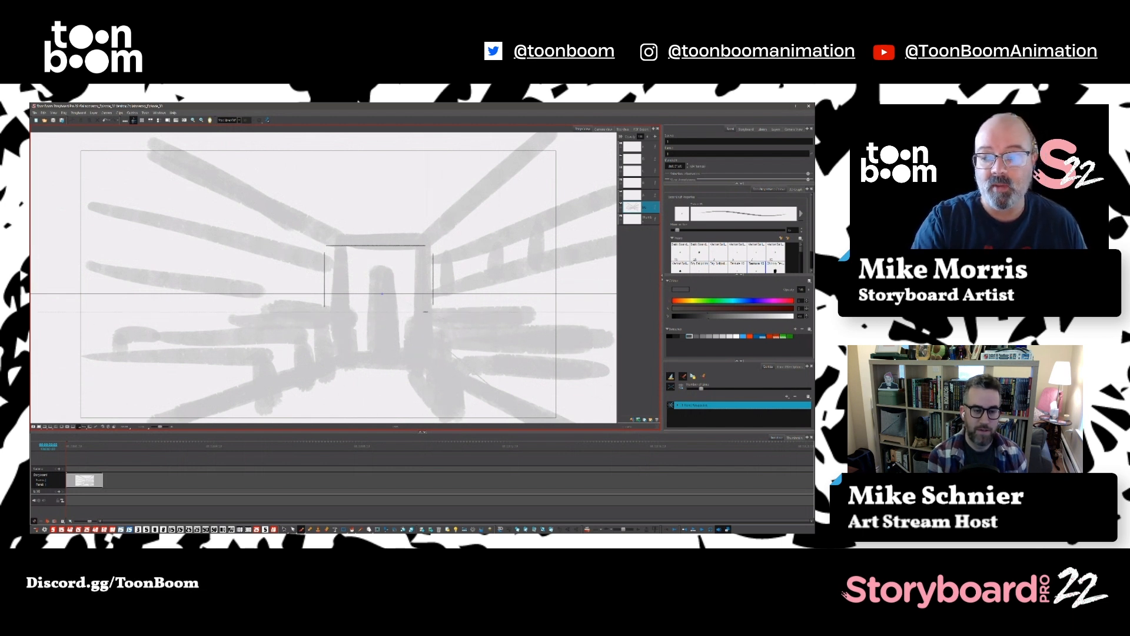
Draw the right-hand bench with horizontal top edges, a long edge following the perspective and vertical lines at its far end
{"action": "left_click_drag", "start_coordinate": [429, 315], "coordinate": [547, 315]}
{"action": "left_click_drag", "start_coordinate": [422, 316], "coordinate": [437, 394]}
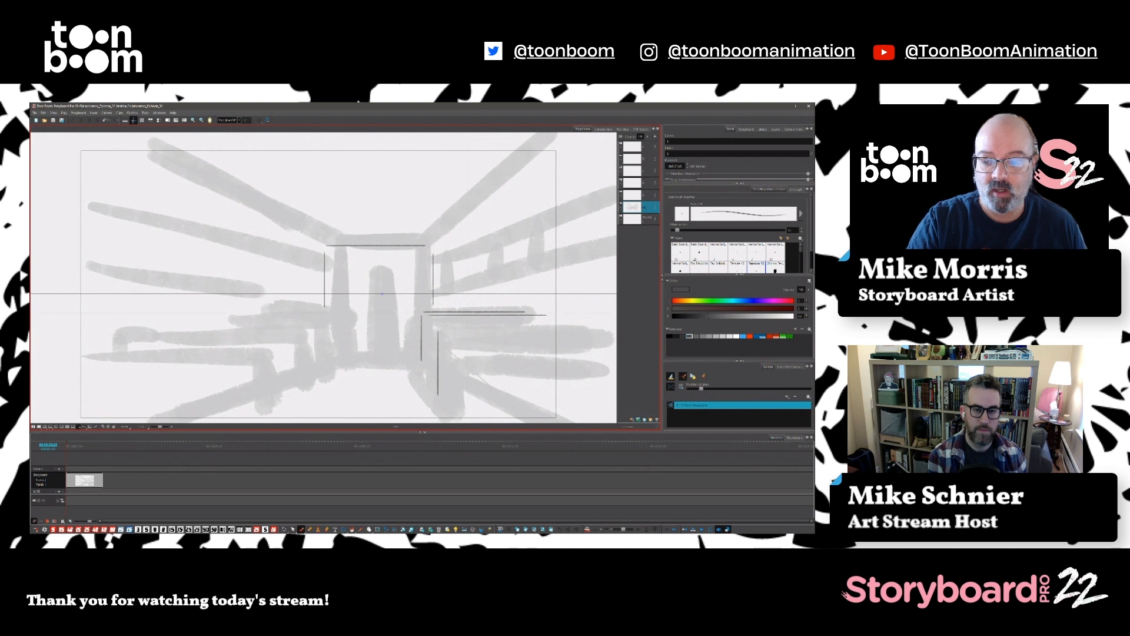
{"action": "left_click_drag", "start_coordinate": [443, 328], "coordinate": [592, 332]}
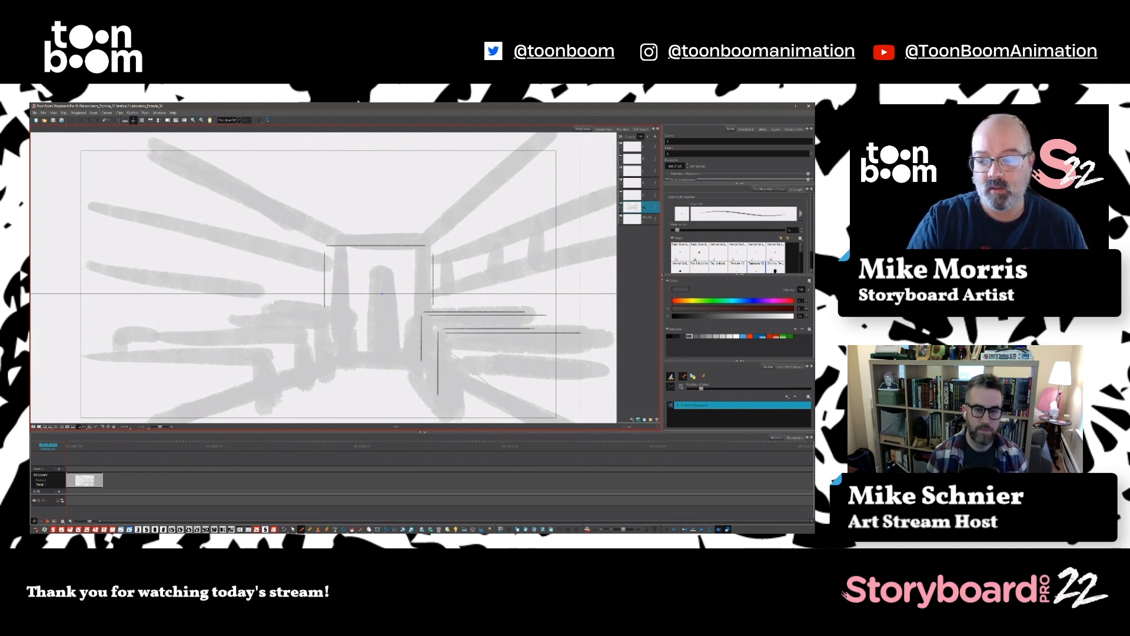
{"action": "left_click_drag", "start_coordinate": [422, 317], "coordinate": [588, 401]}
{"action": "left_click_drag", "start_coordinate": [447, 334], "coordinate": [455, 402]}
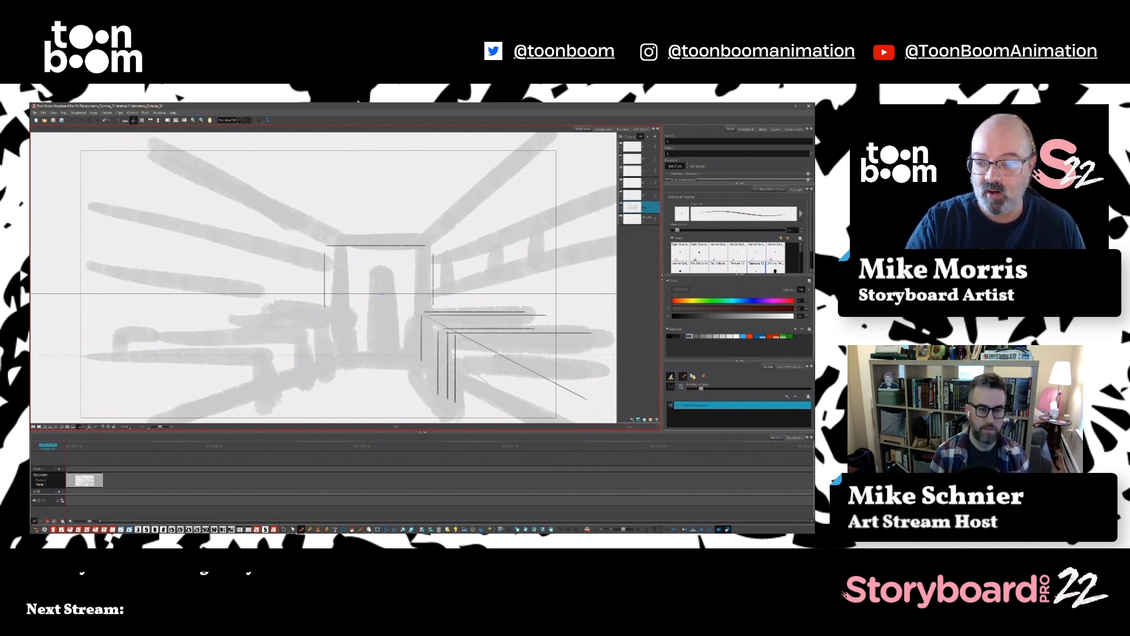
Add two vertical leg lines at the right bench's near end, undo the extra slanted edge and draw short horizontal lines beside it
{"action": "left_click_drag", "start_coordinate": [496, 356], "coordinate": [496, 420]}
{"action": "left_click_drag", "start_coordinate": [506, 360], "coordinate": [507, 418]}
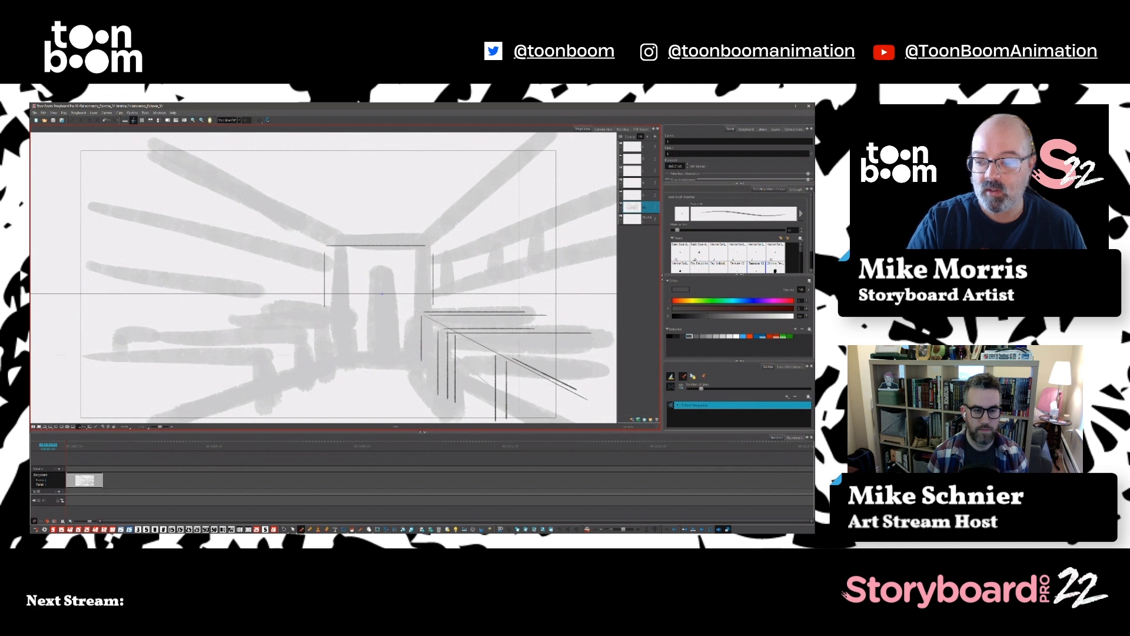
{"action": "key", "text": "ctrl+z"}
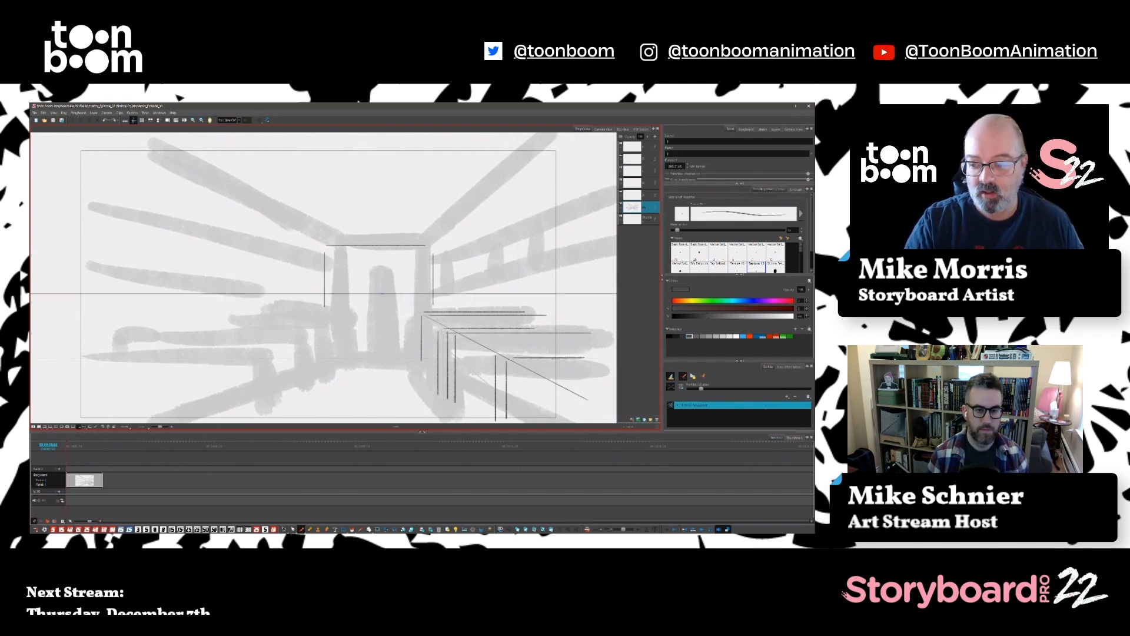
{"action": "left_click_drag", "start_coordinate": [504, 351], "coordinate": [597, 351]}
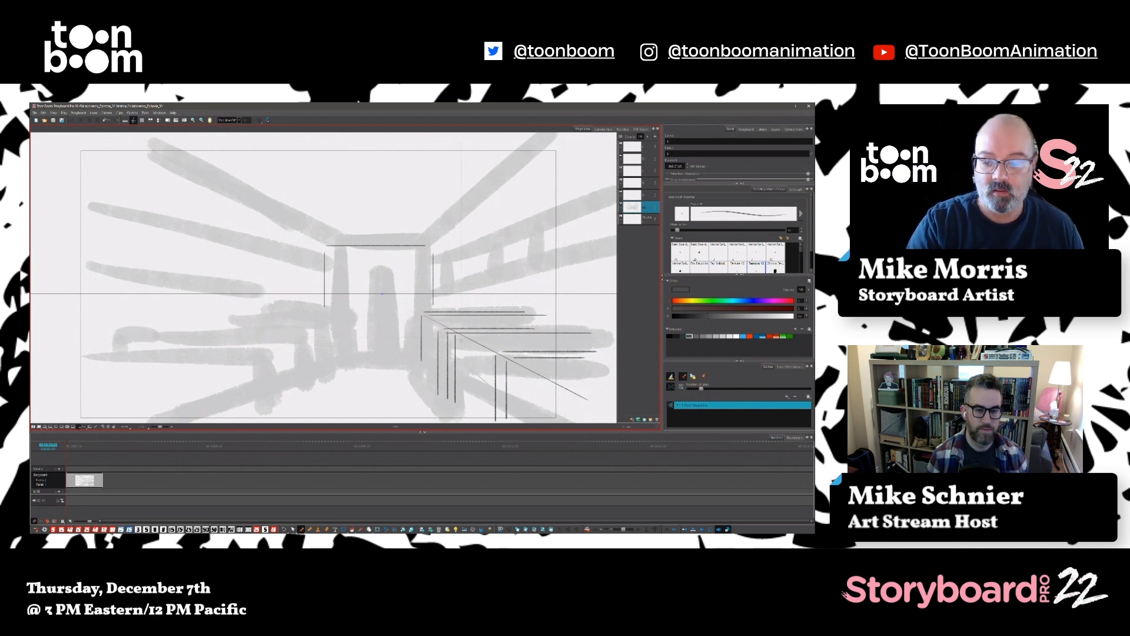
Delete one surplus vertical line at the right bench's far end and connect the remaining verticals with slanted perspective lines
{"action": "left_click", "coordinate": [284, 529]}
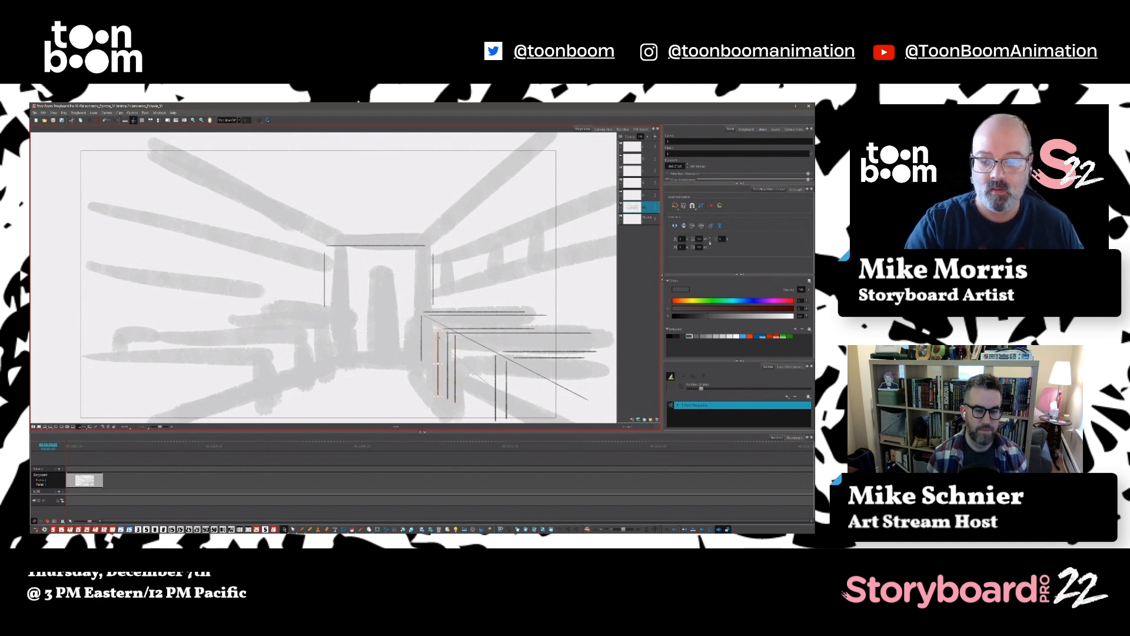
{"action": "key", "text": "Delete"}
{"action": "left_click", "coordinate": [301, 529]}
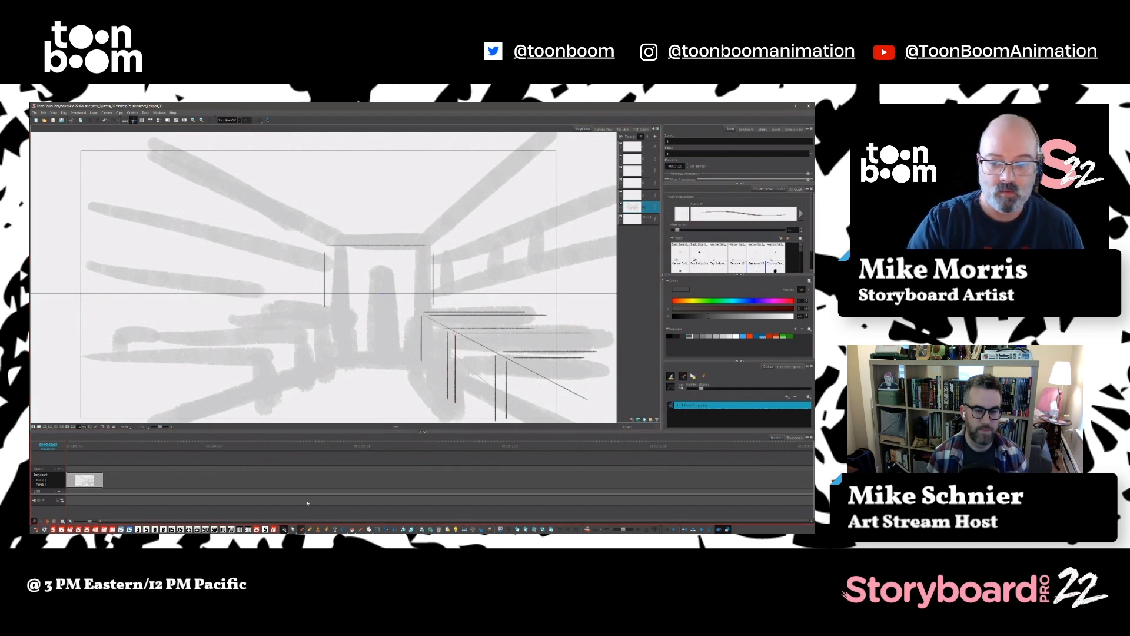
{"action": "mouse_move", "coordinate": [425, 317]}
{"action": "left_mouse_down"}
{"action": "mouse_move", "coordinate": [425, 359]}
{"action": "mouse_move", "coordinate": [458, 423]}
{"action": "left_mouse_up"}
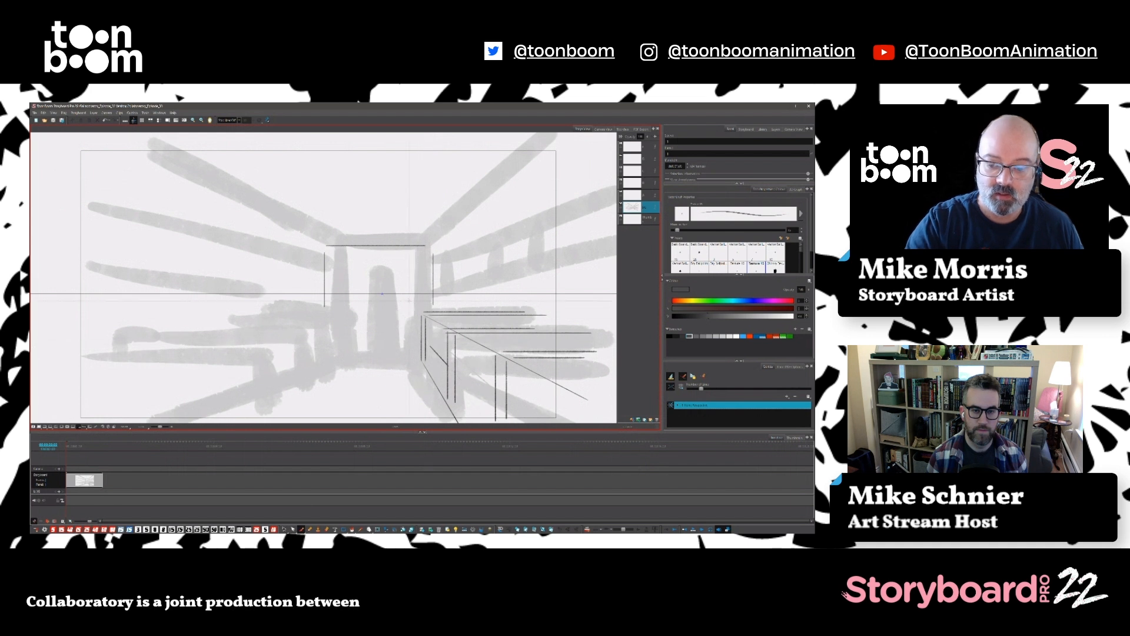
{"action": "key", "text": "ctrl+a"}
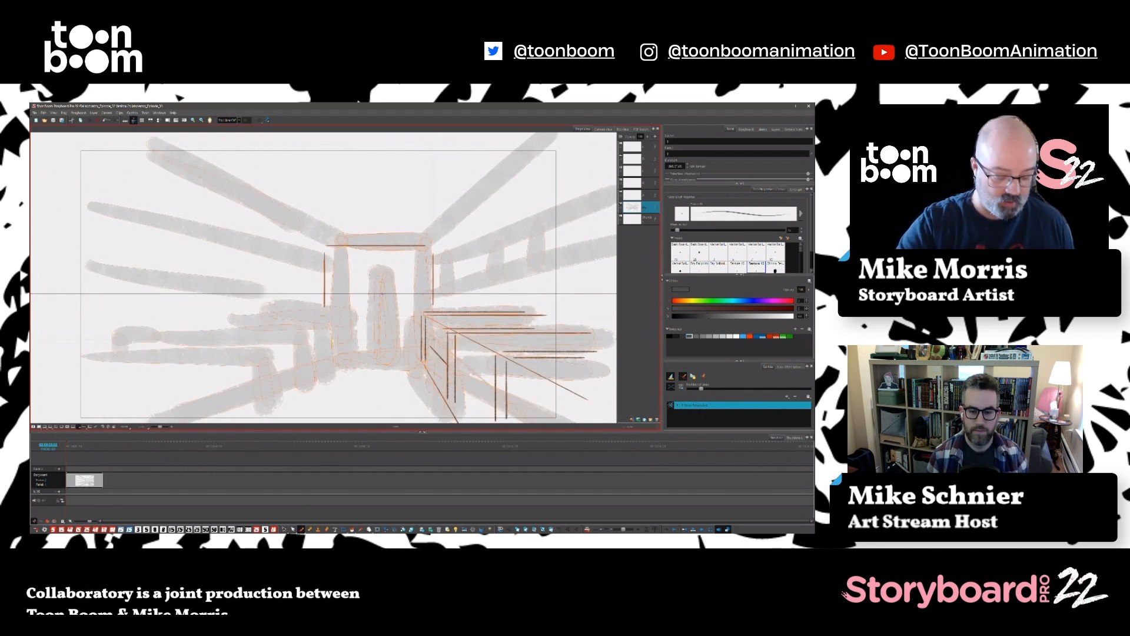
{"action": "key", "text": "k"}
{"action": "key", "text": "alt+s"}
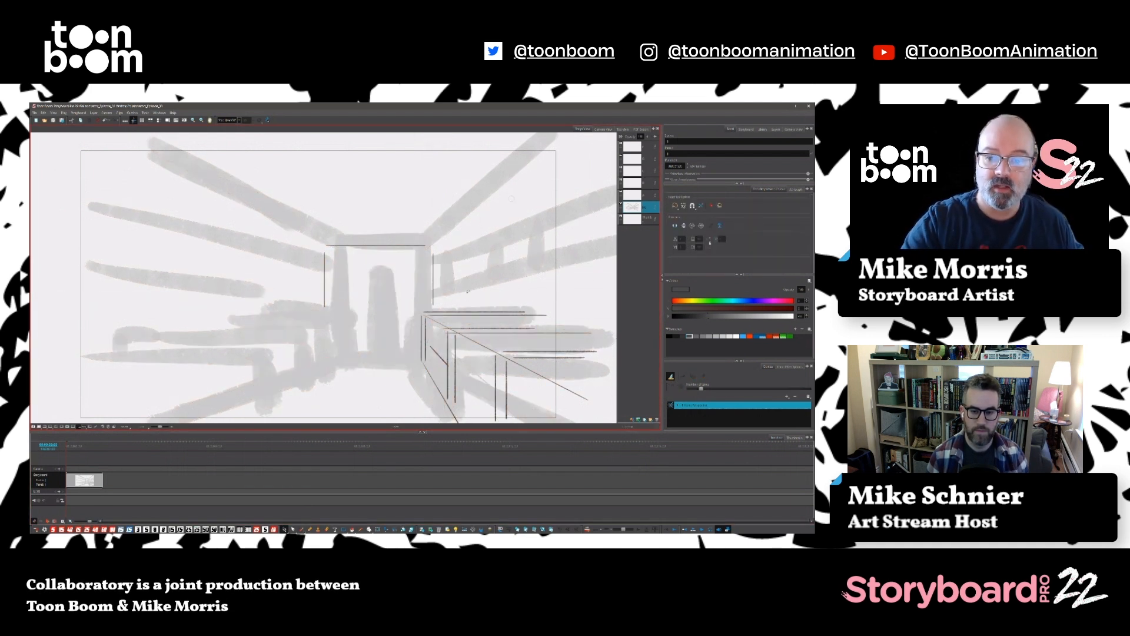
Draw small box-like seats along the right bench's aisle side with vertical, horizontal and perspective lines
{"action": "key", "text": "alt+b"}
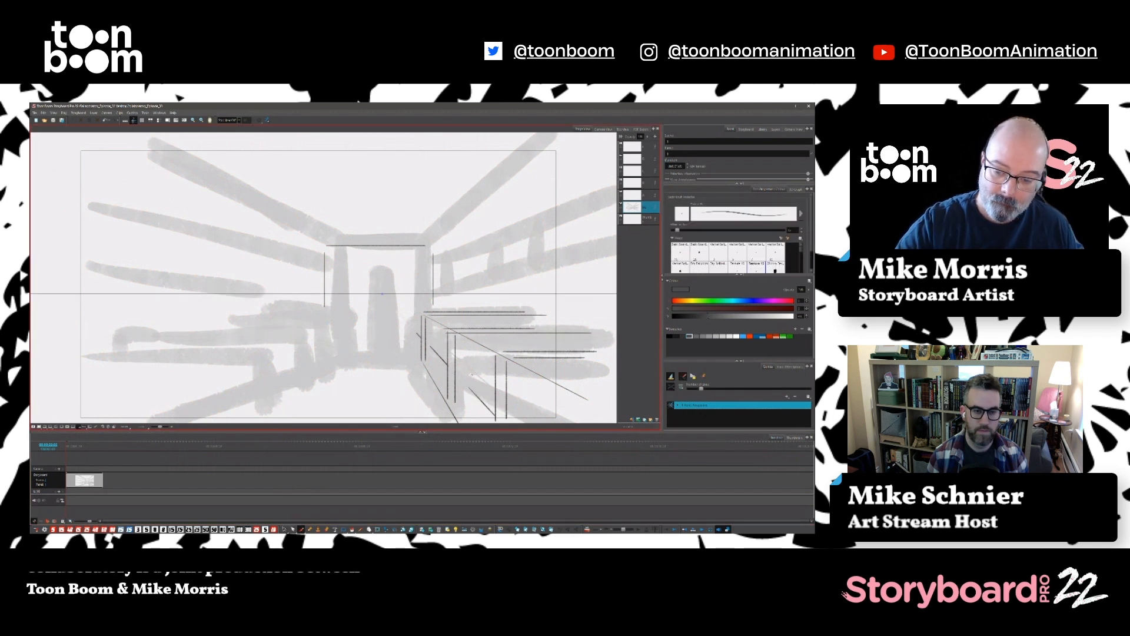
{"action": "left_click_drag", "start_coordinate": [468, 386], "coordinate": [468, 424]}
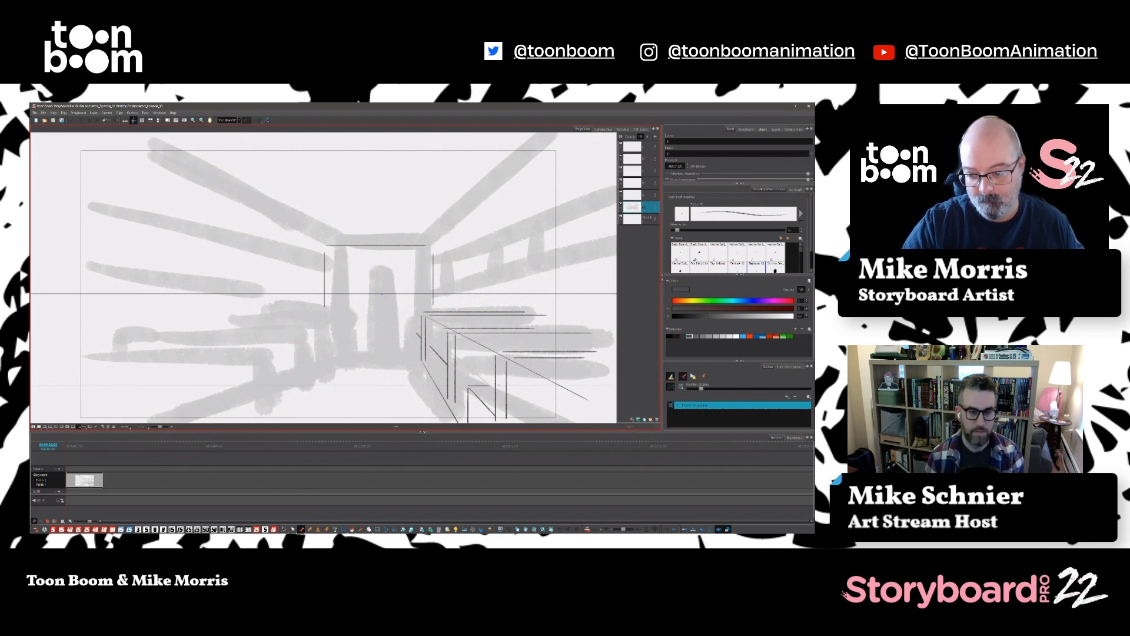
{"action": "mouse_move", "coordinate": [433, 348]}
{"action": "left_mouse_down"}
{"action": "mouse_move", "coordinate": [447, 351]}
{"action": "mouse_move", "coordinate": [434, 387]}
{"action": "left_mouse_up"}
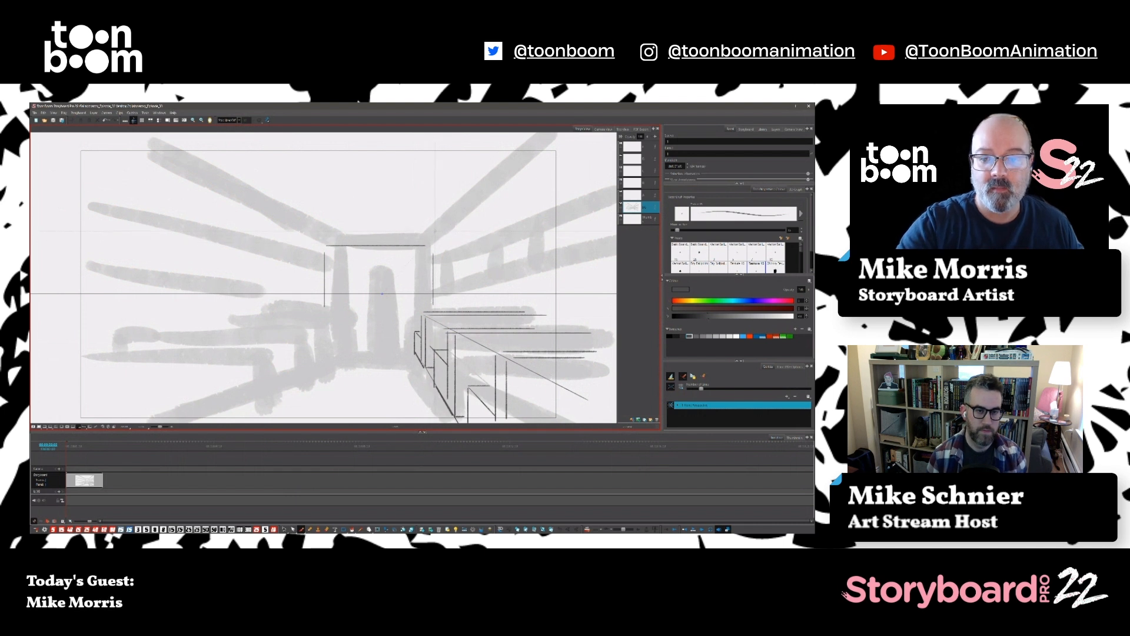
Draw converging lines from the back wall's upper right corner along the ceiling and upper right wall, undoing misplaced strokes
{"action": "left_click_drag", "start_coordinate": [437, 229], "coordinate": [515, 133]}
{"action": "left_click_drag", "start_coordinate": [437, 249], "coordinate": [485, 211]}
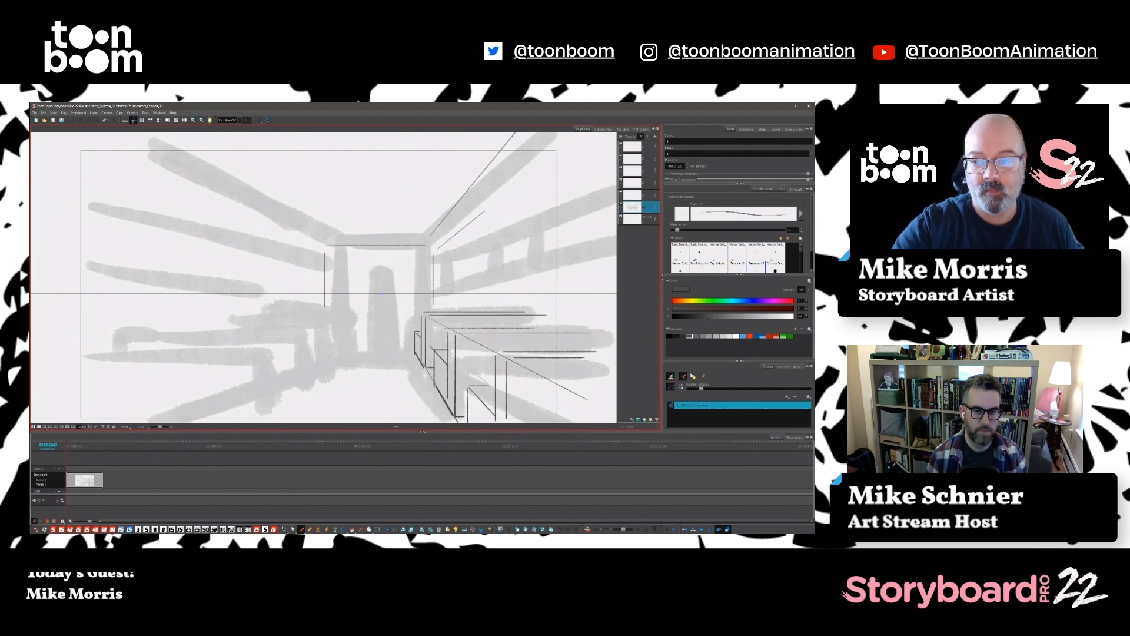
{"action": "key", "text": "ctrl+z"}
{"action": "left_click_drag", "start_coordinate": [442, 247], "coordinate": [586, 133]}
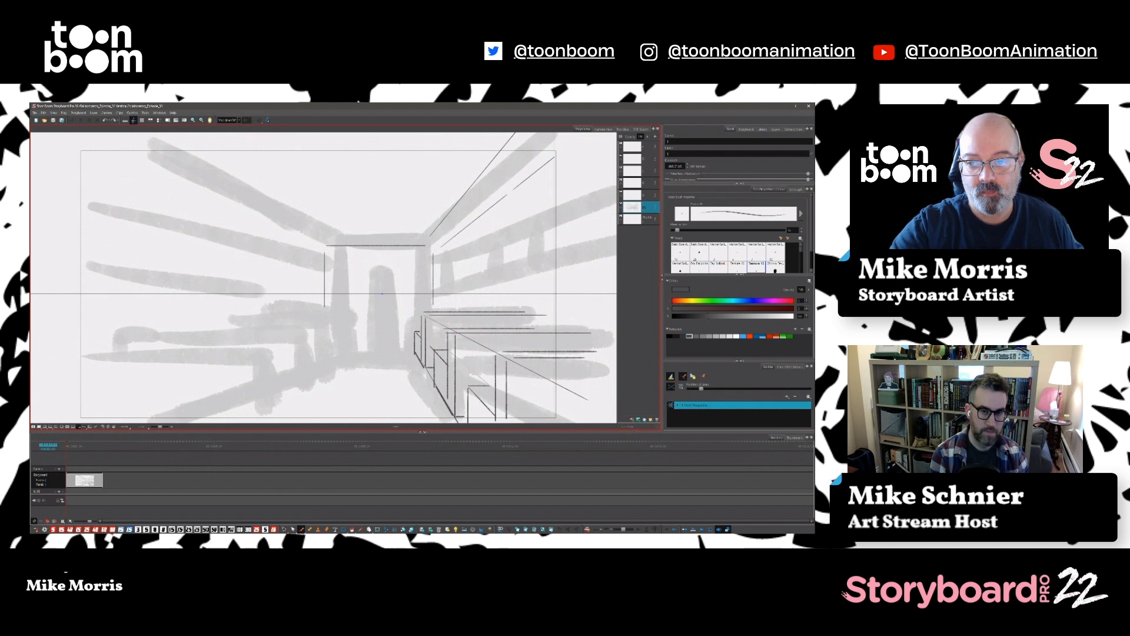
{"action": "left_click_drag", "start_coordinate": [522, 218], "coordinate": [616, 167]}
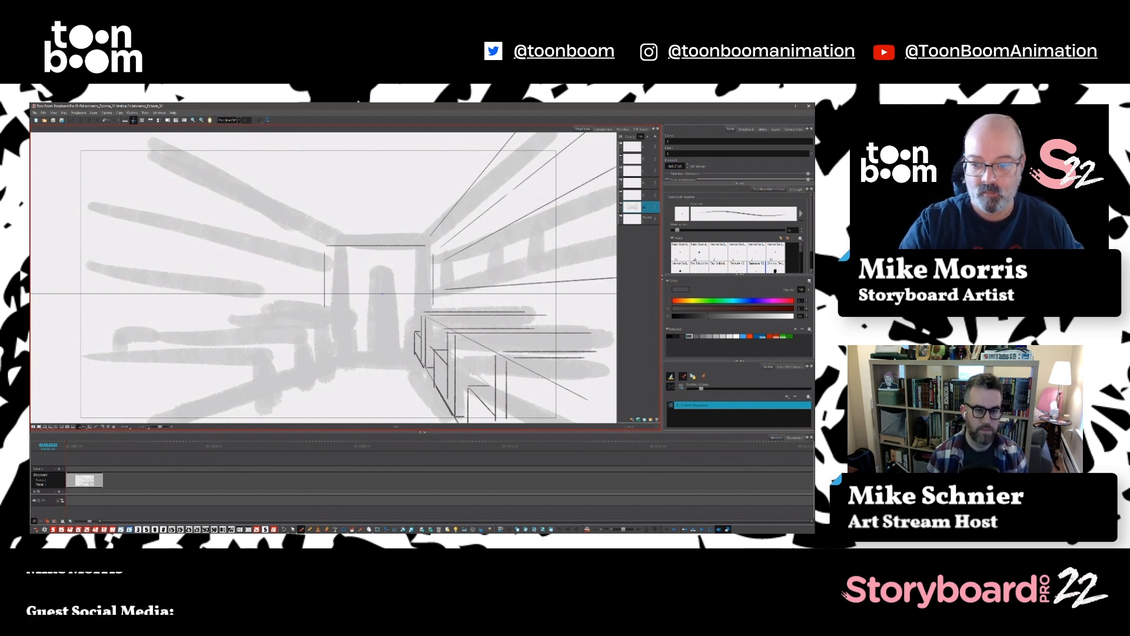
{"action": "key", "text": "ctrl+z"}
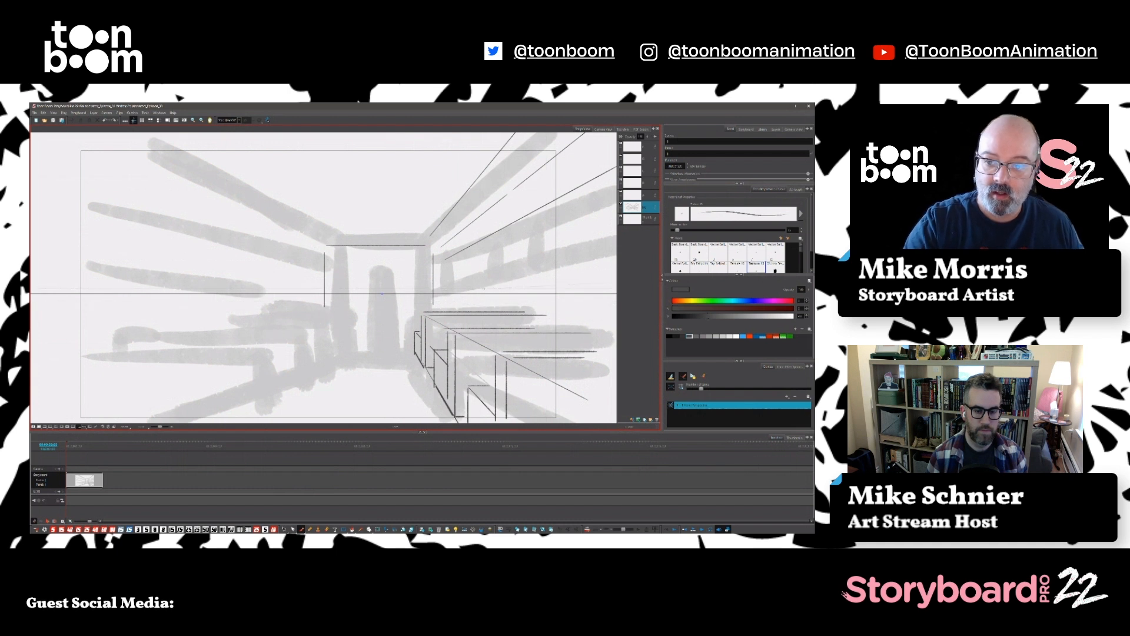
Draw two lower converging lines on the right wall, add vertical dividers beneath them and close the rear bench's end
{"action": "left_click_drag", "start_coordinate": [445, 277], "coordinate": [588, 240]}
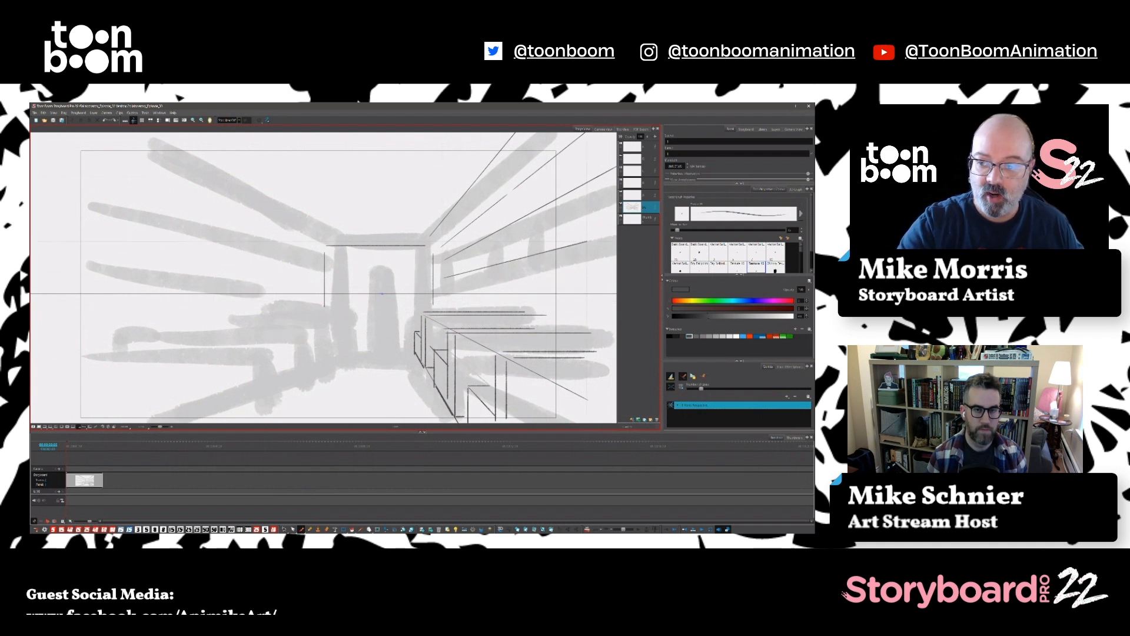
{"action": "mouse_move", "coordinate": [450, 290]}
{"action": "left_mouse_down"}
{"action": "mouse_move", "coordinate": [449, 309]}
{"action": "mouse_move", "coordinate": [616, 280]}
{"action": "left_mouse_up"}
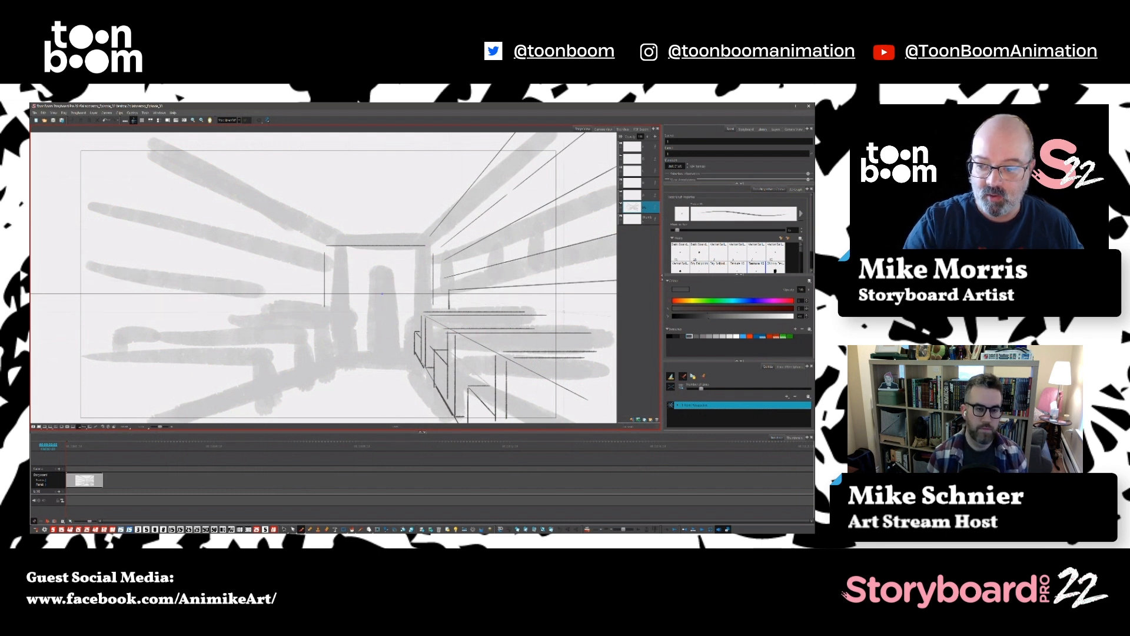
{"action": "left_click_drag", "start_coordinate": [524, 311], "coordinate": [541, 315]}
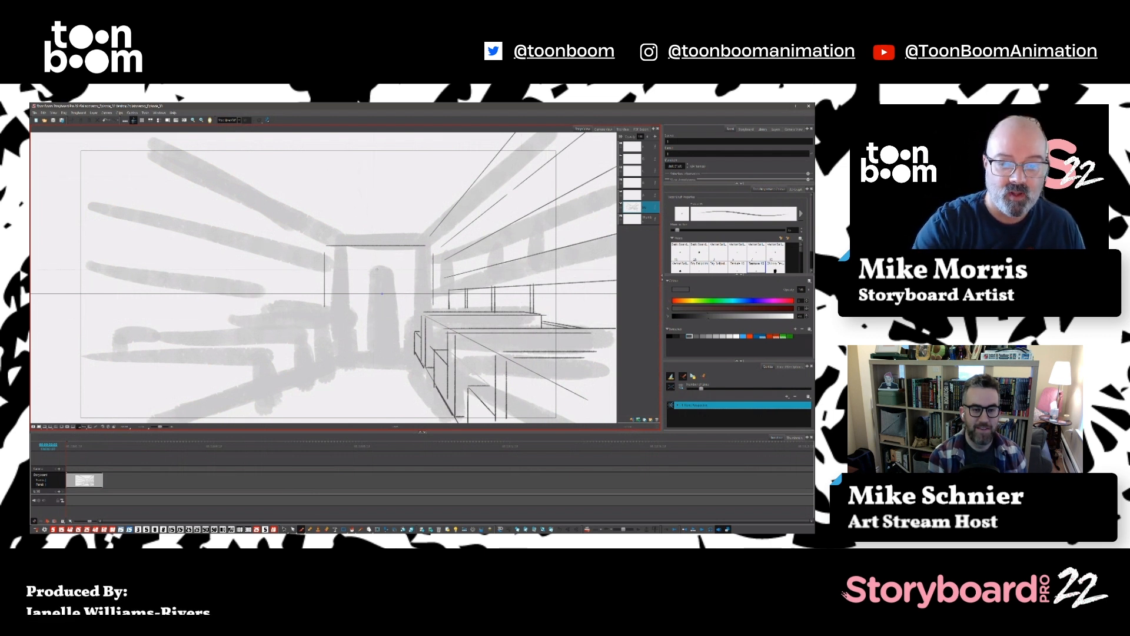
{"action": "left_click_drag", "start_coordinate": [396, 293], "coordinate": [398, 352]}
{"action": "left_click_drag", "start_coordinate": [365, 270], "coordinate": [365, 337]}
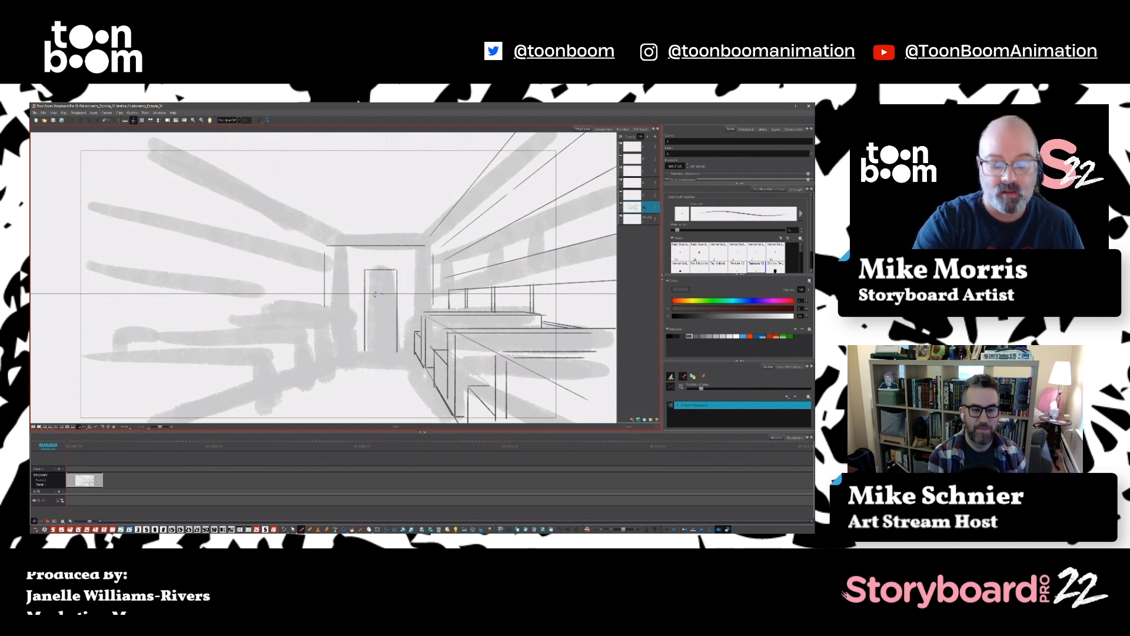
{"action": "key", "text": "ctrl+z"}
{"action": "key", "text": "ctrl+z"}
Outline a door with two tall sides and a top edge around the tall grey shape in the back wall
{"action": "left_click_drag", "start_coordinate": [405, 351], "coordinate": [405, 268]}
{"action": "left_click_drag", "start_coordinate": [357, 355], "coordinate": [356, 269]}
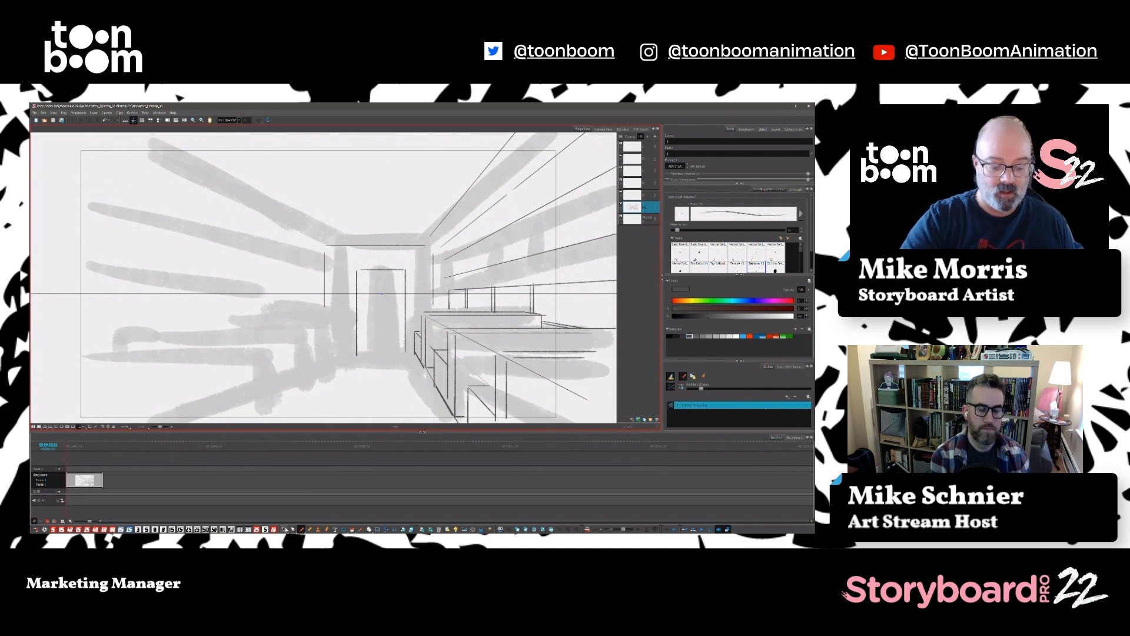
{"action": "key", "text": "alt+s"}
{"action": "left_click", "coordinate": [383, 271]}
{"action": "left_click", "coordinate": [404, 257]}
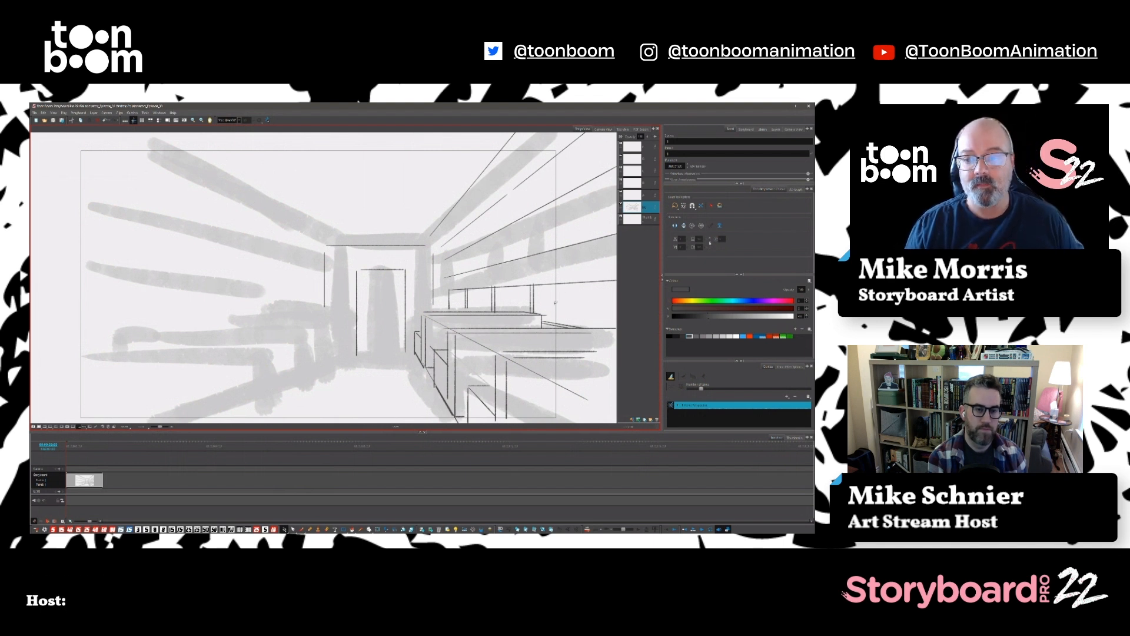
Duplicate all the dark lines, flip the copy horizontally and align it on the corridor's left side to mirror the right half
{"action": "key", "text": "alt+t"}
{"action": "key", "text": "ctrl+a"}
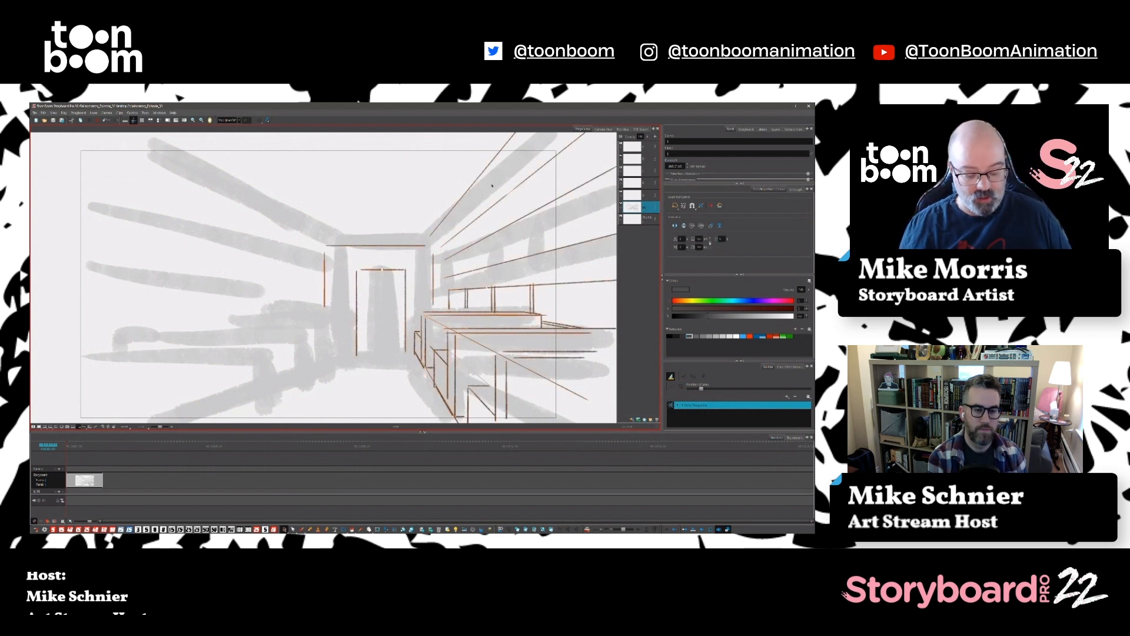
{"action": "key", "text": "ctrl+v"}
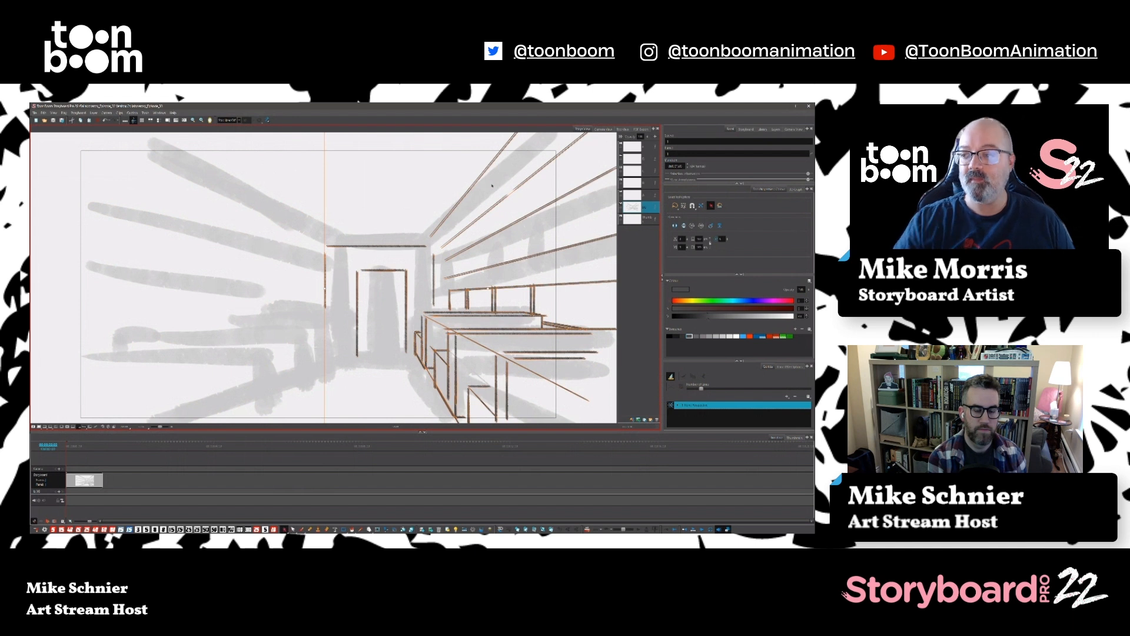
{"action": "left_click", "coordinate": [674, 227]}
{"action": "left_click", "coordinate": [675, 226]}
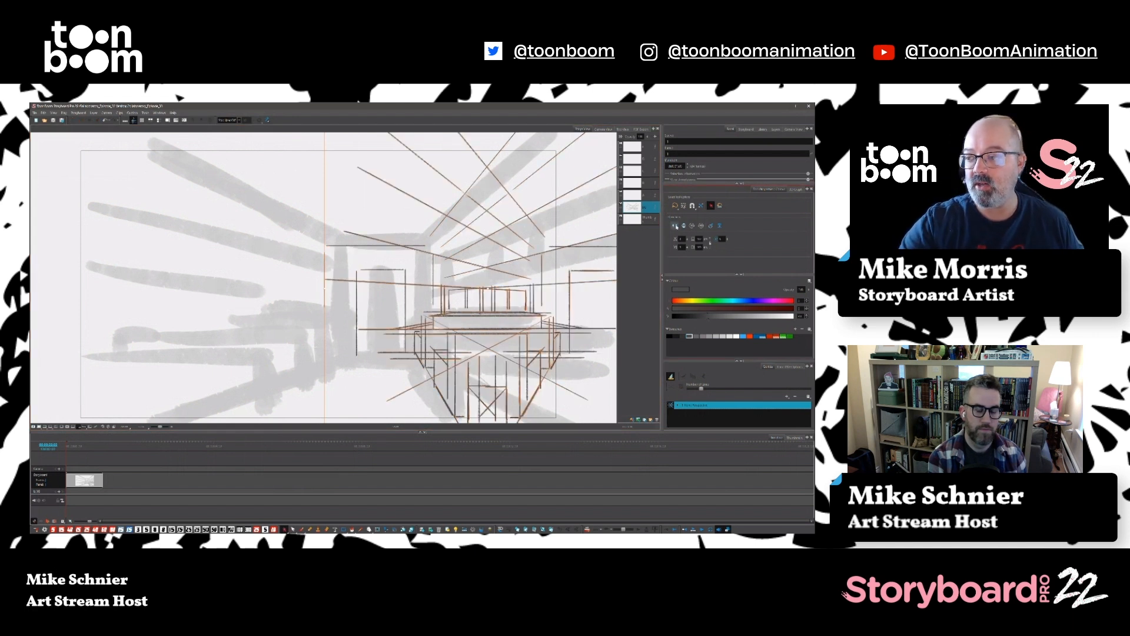
{"action": "left_click_drag", "start_coordinate": [599, 270], "coordinate": [388, 269]}
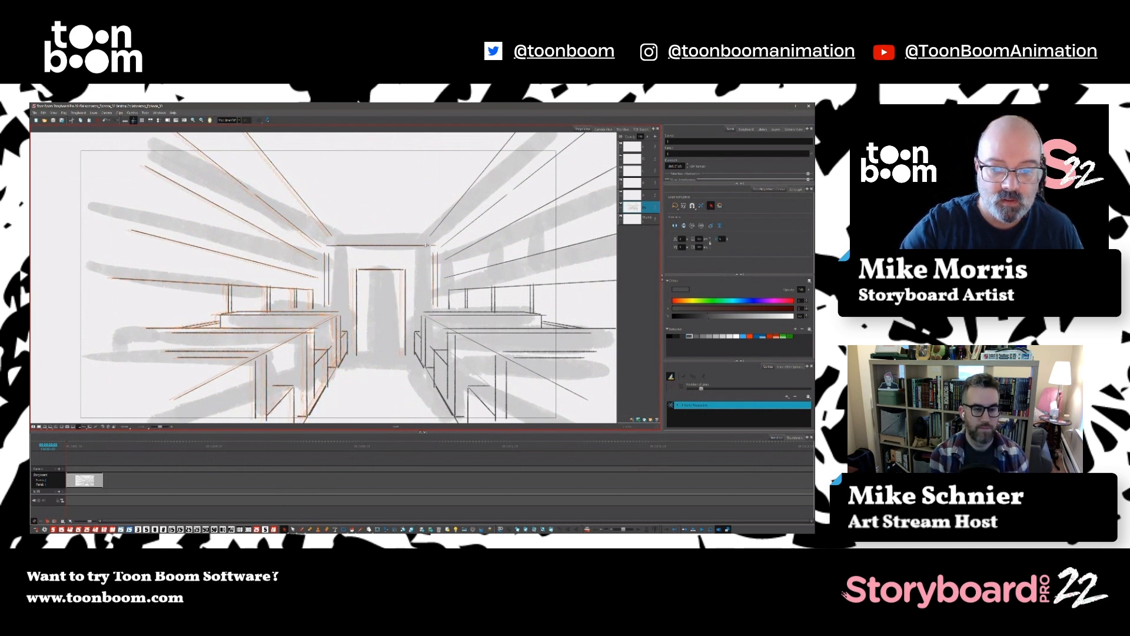
{"action": "left_click_drag", "start_coordinate": [426, 245], "coordinate": [424, 245]}
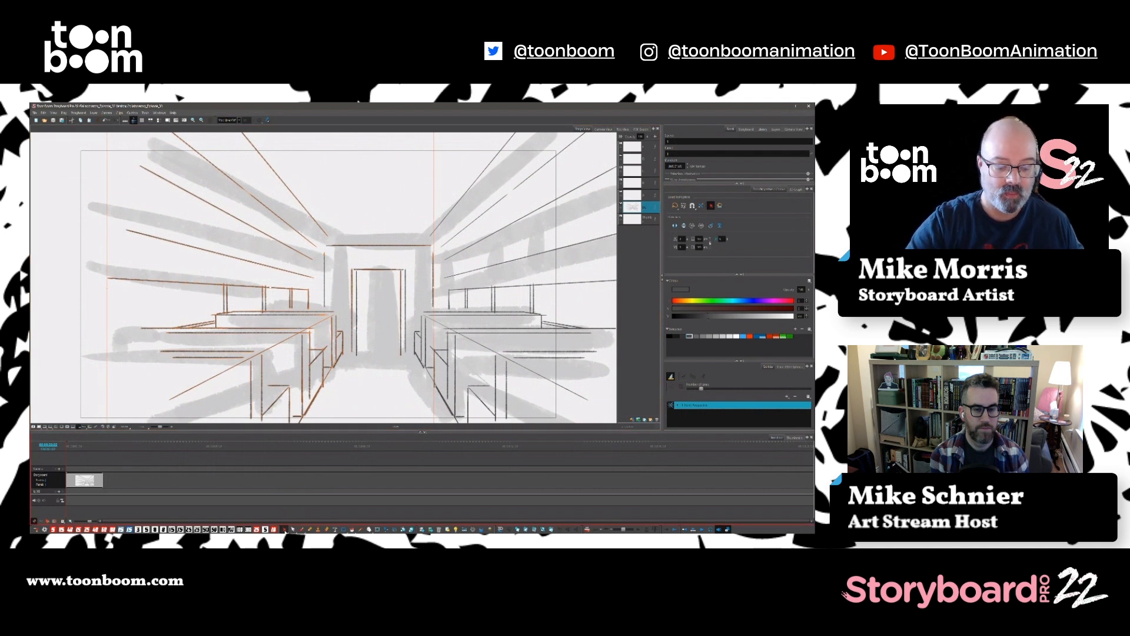
{"action": "left_click", "coordinate": [344, 334]}
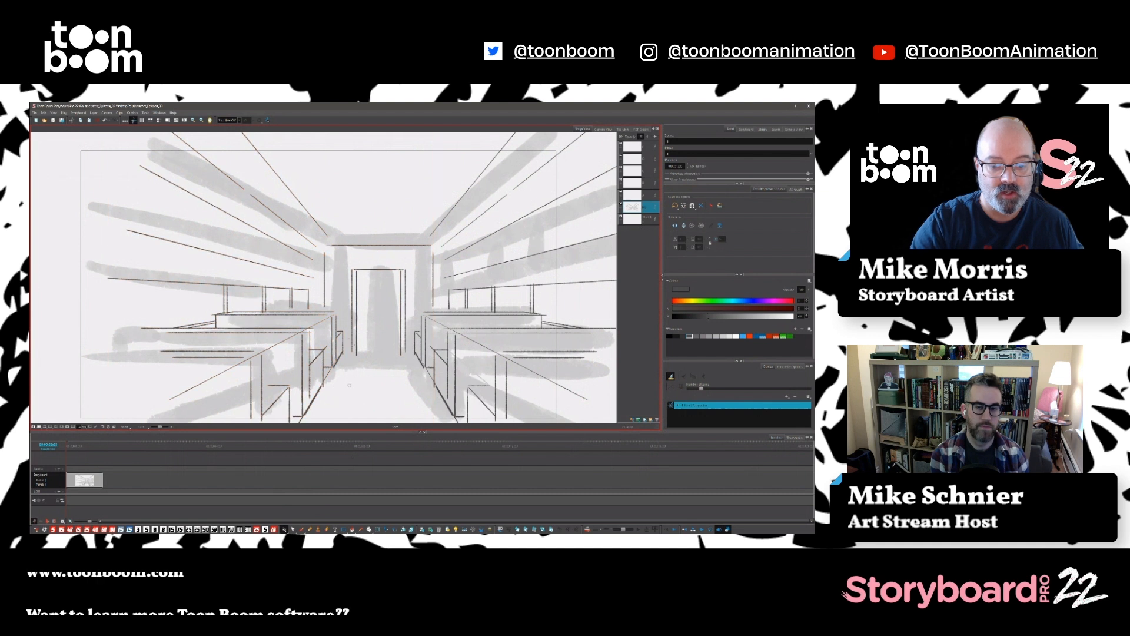
{"action": "mouse_move", "coordinate": [345, 335]}
{"action": "left_mouse_down"}
{"action": "mouse_move", "coordinate": [328, 226]}
{"action": "mouse_move", "coordinate": [97, 259]}
{"action": "mouse_move", "coordinate": [342, 389]}
{"action": "mouse_move", "coordinate": [345, 336]}
{"action": "left_mouse_up"}
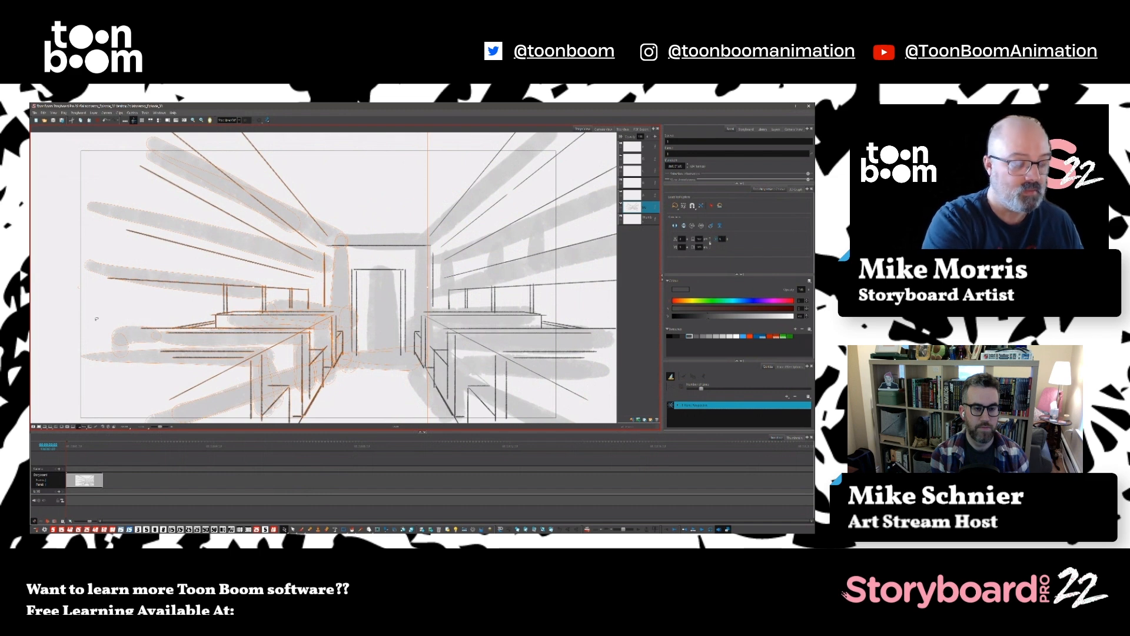
{"action": "key", "text": "1"}
{"action": "key", "text": "1"}
{"action": "key", "text": "1"}
{"action": "mouse_move", "coordinate": [183, 284]}
{"action": "left_mouse_down"}
{"action": "mouse_move", "coordinate": [251, 280]}
{"action": "mouse_move", "coordinate": [221, 280]}
{"action": "left_mouse_up"}
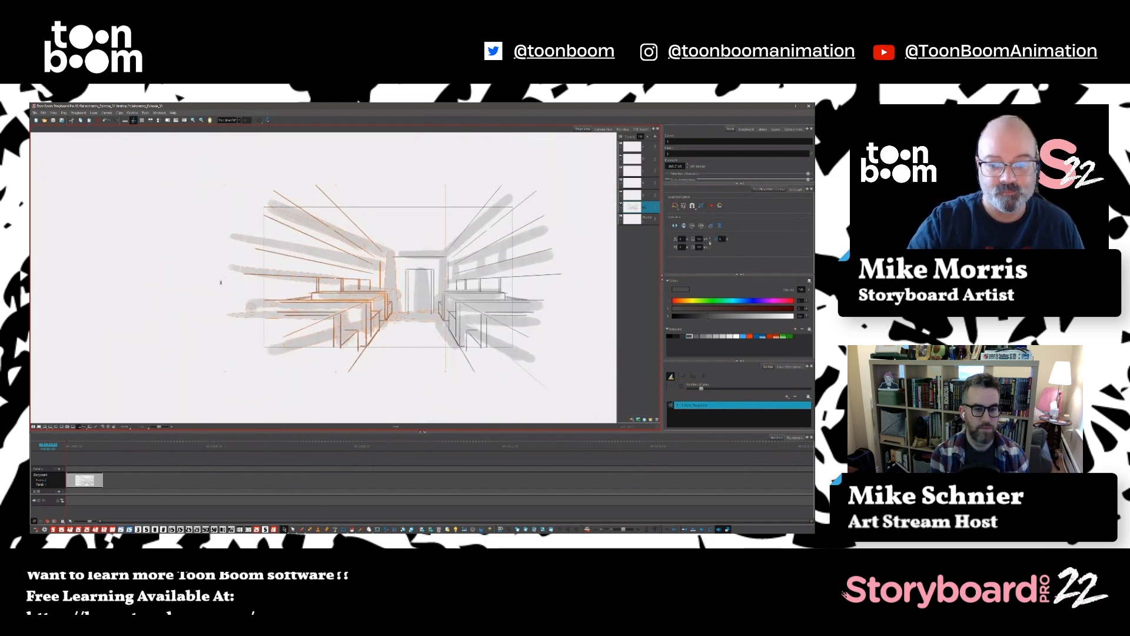
{"action": "left_click", "coordinate": [425, 392]}
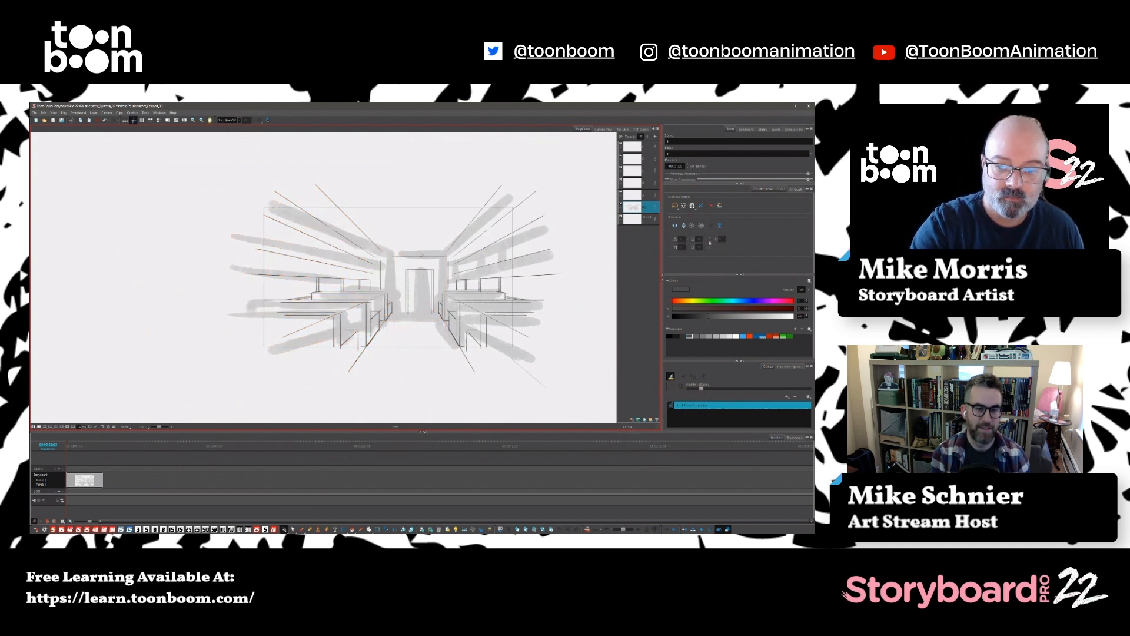
Round the back wall's upper corners with the brush and sketch window dividers along the side walls
{"action": "left_click", "coordinate": [398, 255]}
{"action": "left_click", "coordinate": [381, 271]}
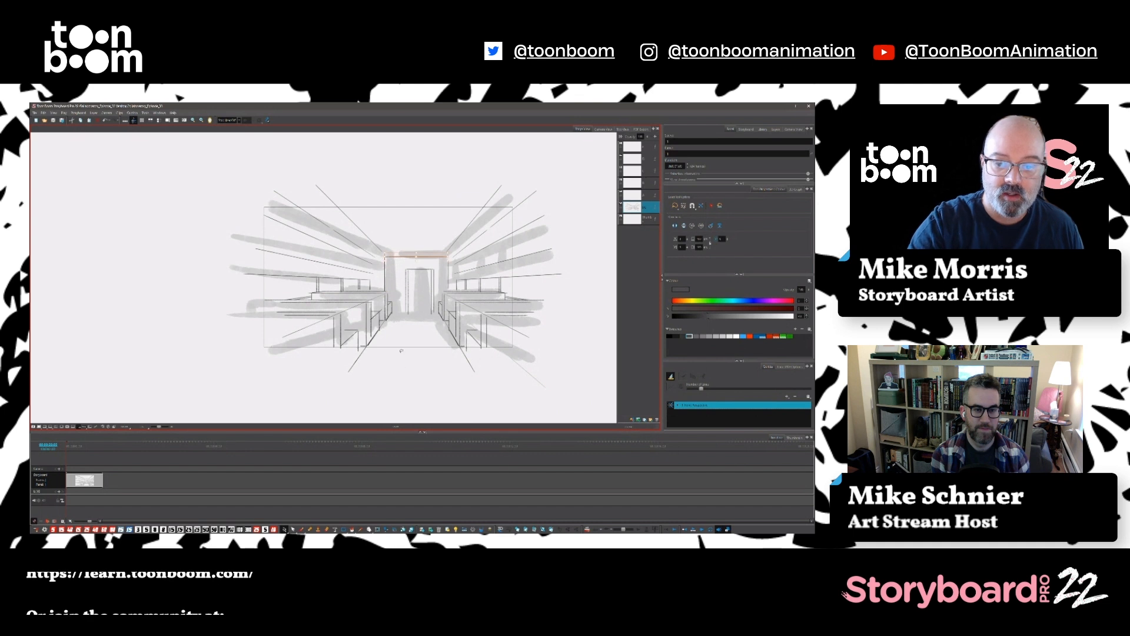
{"action": "key", "text": "alt+b"}
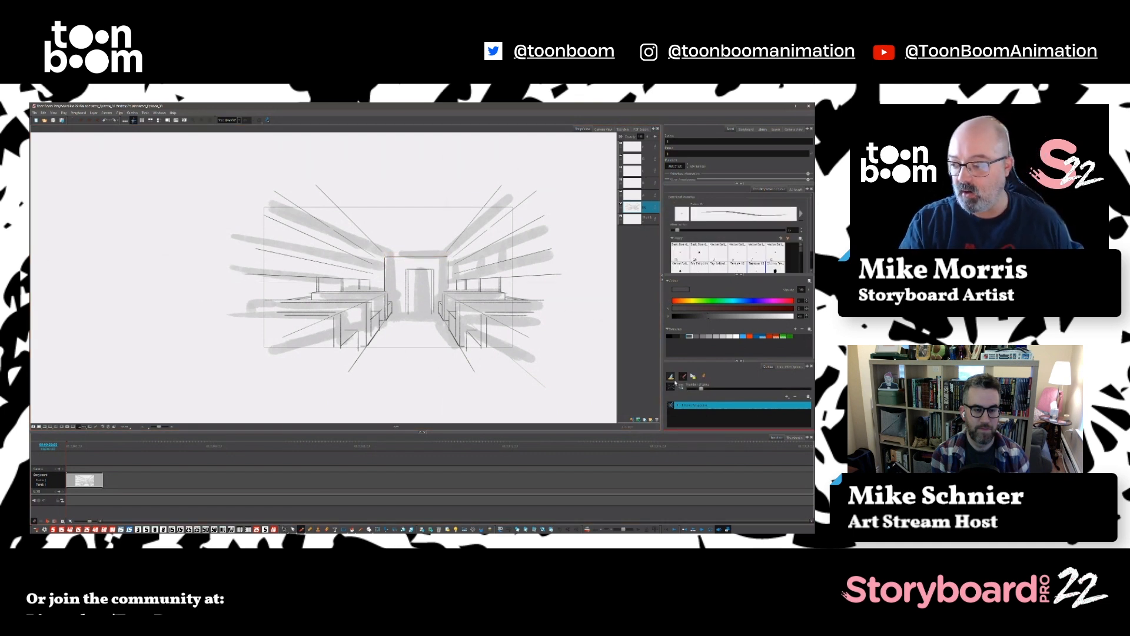
{"action": "left_click", "coordinate": [739, 418]}
{"action": "key", "text": "ctrl+z"}
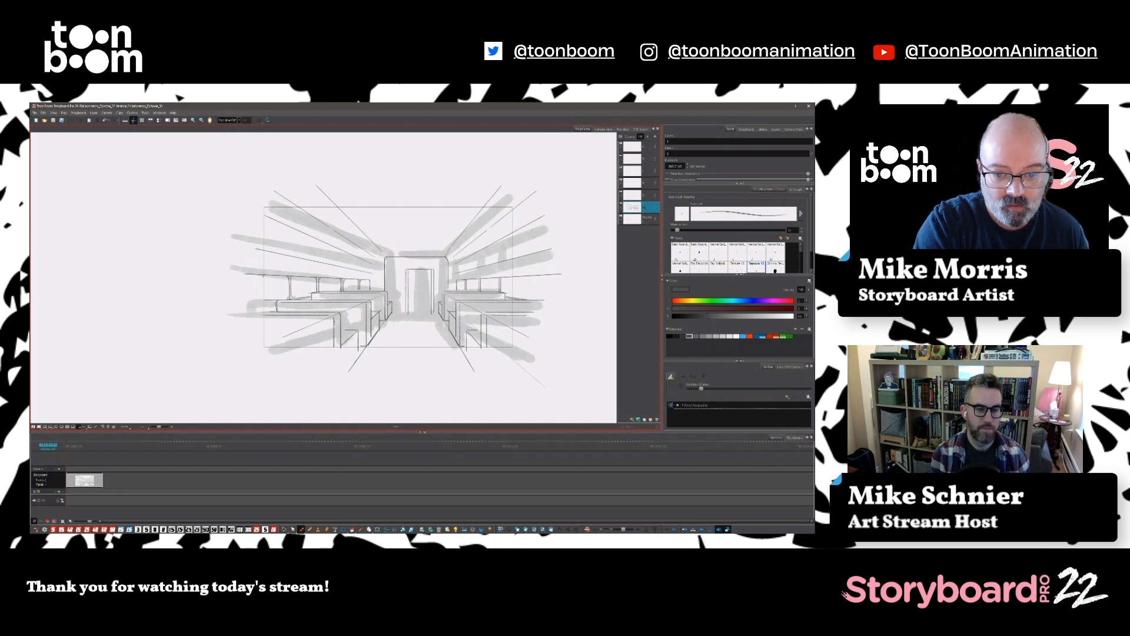
Draw arched ceiling curves above the back wall and across the corridor, and sketch in the overhead shelves on both sides
{"action": "mouse_move", "coordinate": [372, 254]}
{"action": "left_mouse_down"}
{"action": "mouse_move", "coordinate": [372, 290]}
{"action": "mouse_move", "coordinate": [414, 242]}
{"action": "mouse_move", "coordinate": [465, 253]}
{"action": "mouse_move", "coordinate": [439, 243]}
{"action": "mouse_move", "coordinate": [460, 291]}
{"action": "left_mouse_up"}
{"action": "left_click_drag", "start_coordinate": [378, 227], "coordinate": [468, 231]}
{"action": "left_click_drag", "start_coordinate": [344, 215], "coordinate": [467, 207]}
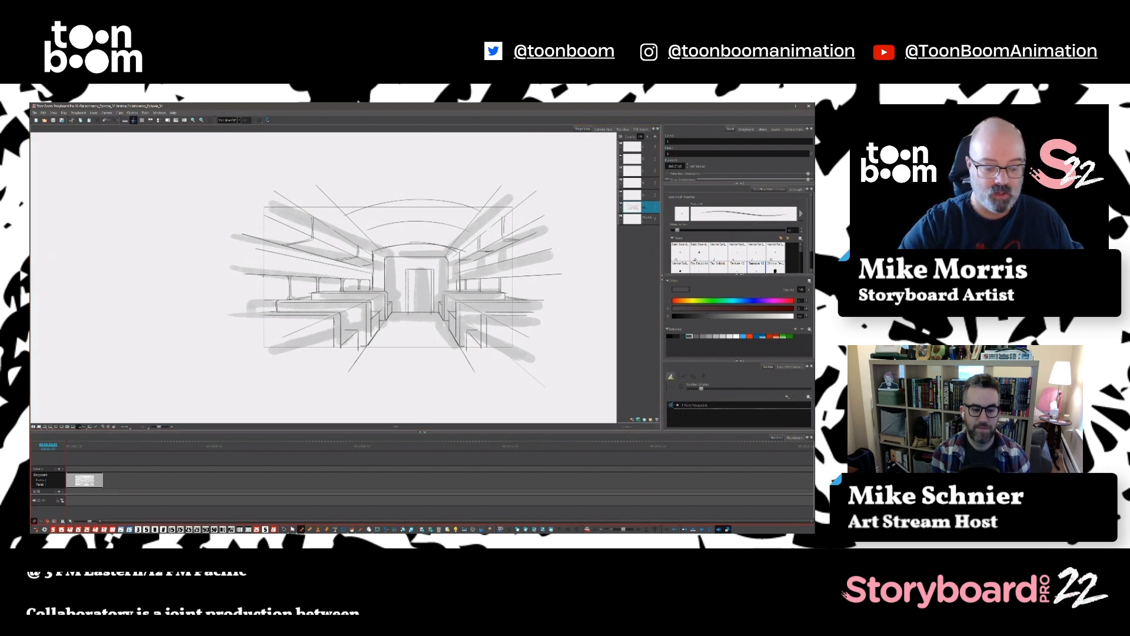
Delete the surplus vertical strokes beside the back wall's door
{"action": "left_click", "coordinate": [284, 529]}
{"action": "left_click", "coordinate": [434, 282]}
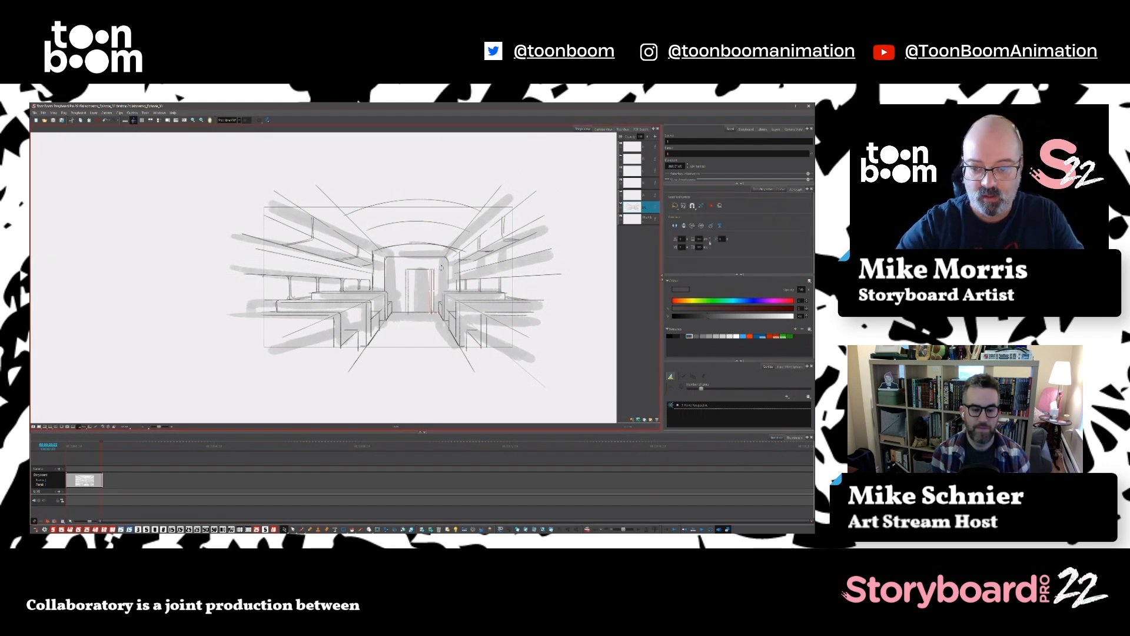
{"action": "key", "text": "End"}
{"action": "key", "text": "Delete"}
{"action": "left_click", "coordinate": [409, 274]}
{"action": "key", "text": "Delete"}
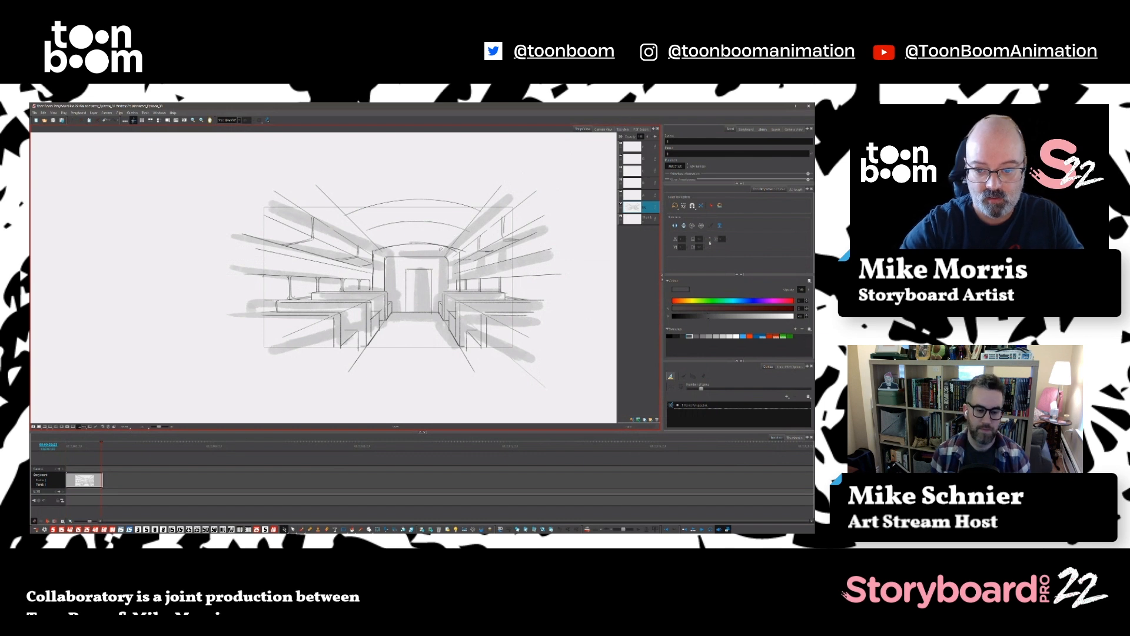
{"action": "left_click", "coordinate": [432, 272]}
{"action": "left_click", "coordinate": [432, 275], "text": "shift"}
{"action": "key", "text": "Delete"}
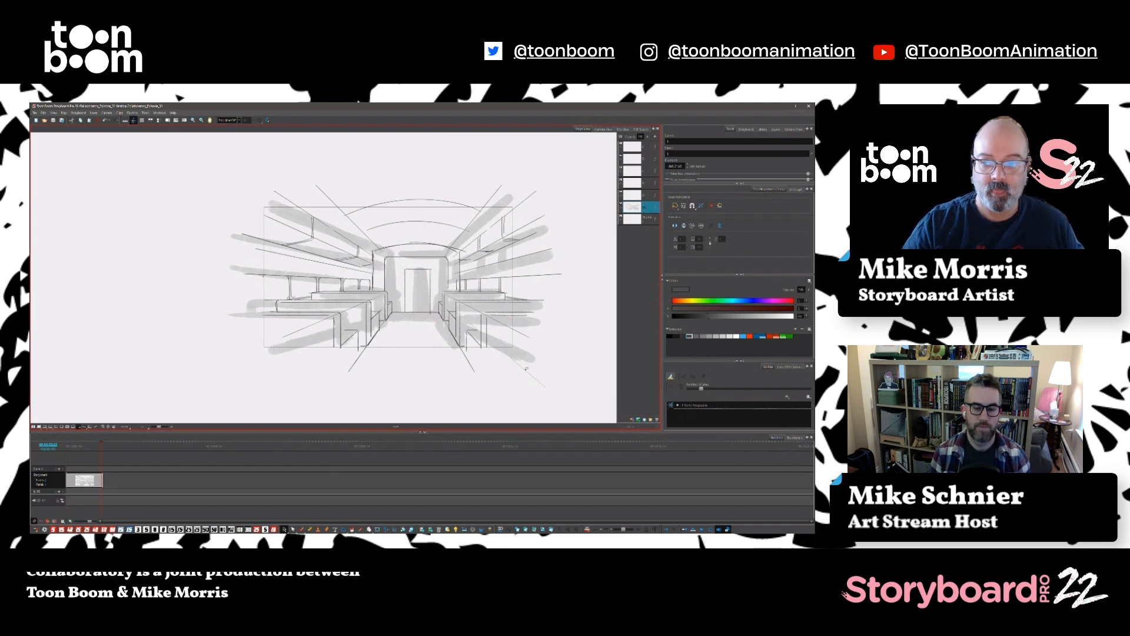
Sketch a rounded window with glass reflections and a handle on the door
{"action": "key", "text": "alt+b"}
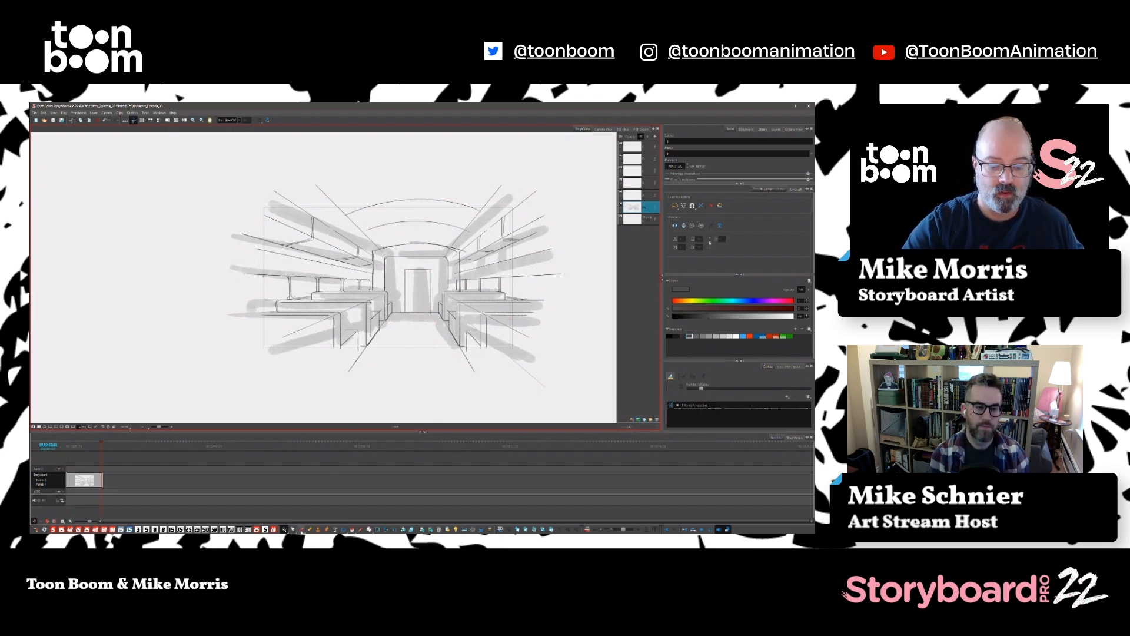
{"action": "left_click_drag", "start_coordinate": [412, 273], "coordinate": [424, 288]}
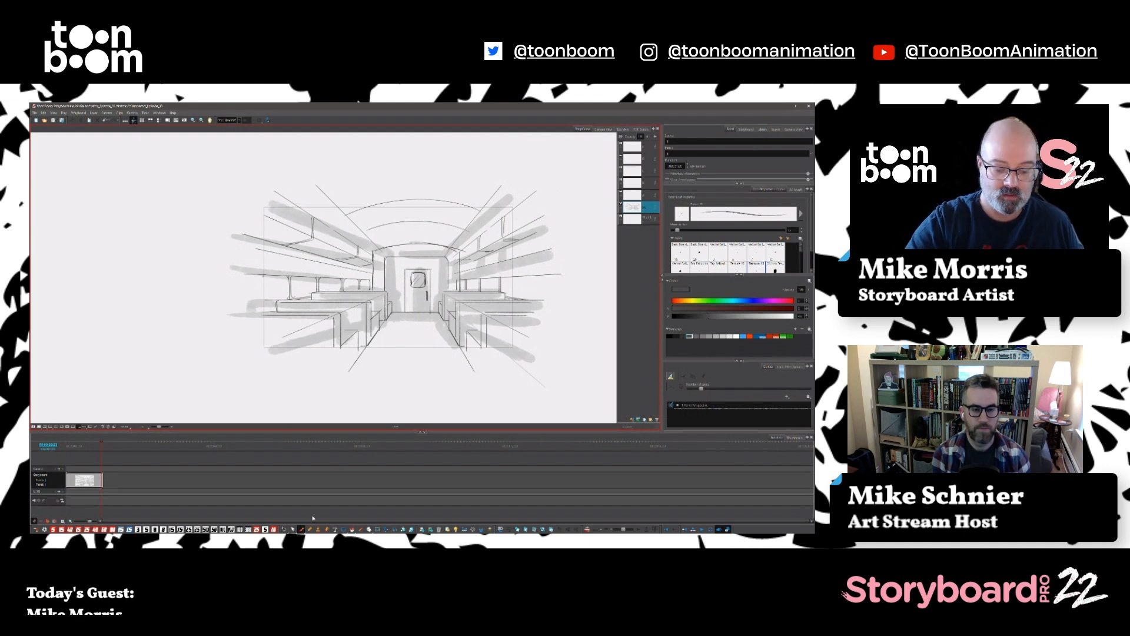
{"action": "left_click", "coordinate": [285, 529]}
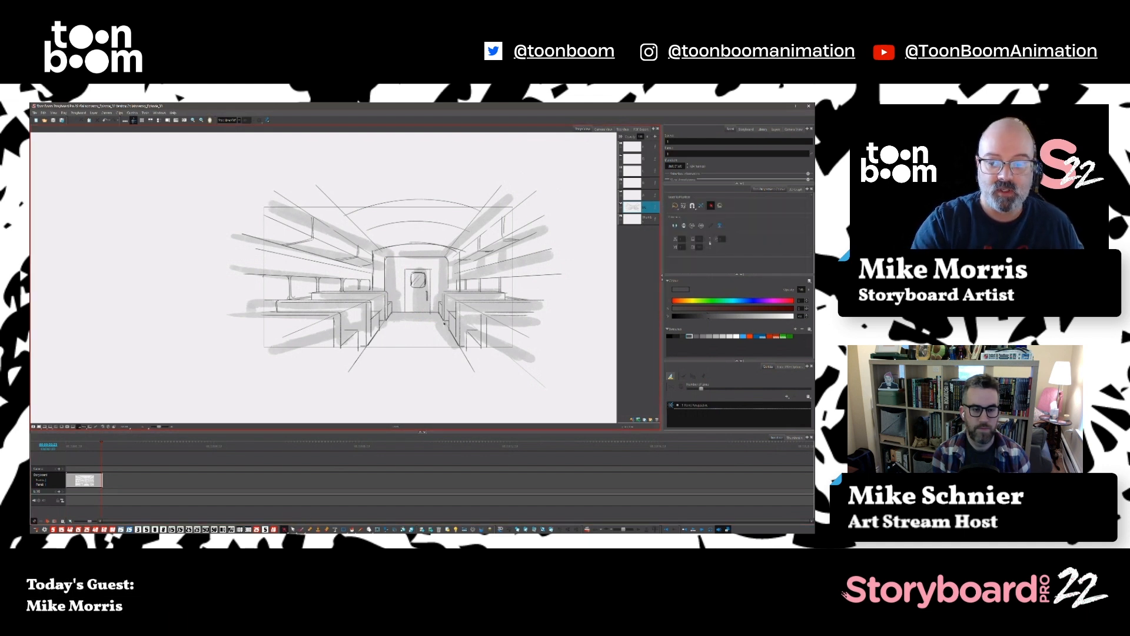
{"action": "left_click", "coordinate": [444, 329]}
{"action": "key", "text": "Delete"}
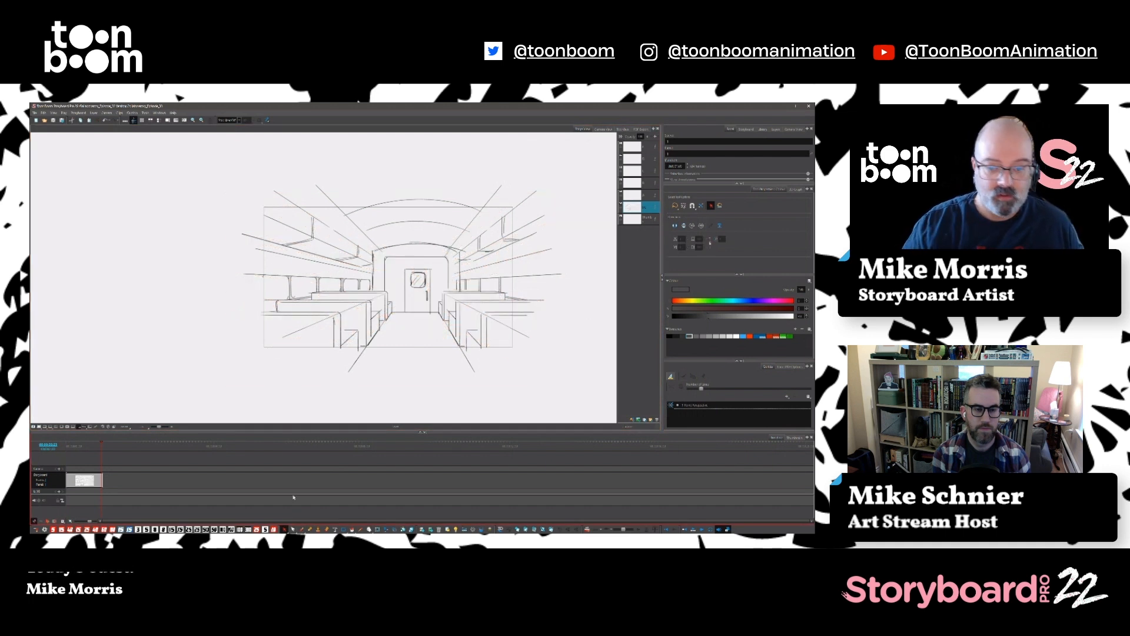
{"action": "key", "text": "ctrl+z"}
{"action": "left_click", "coordinate": [502, 401]}
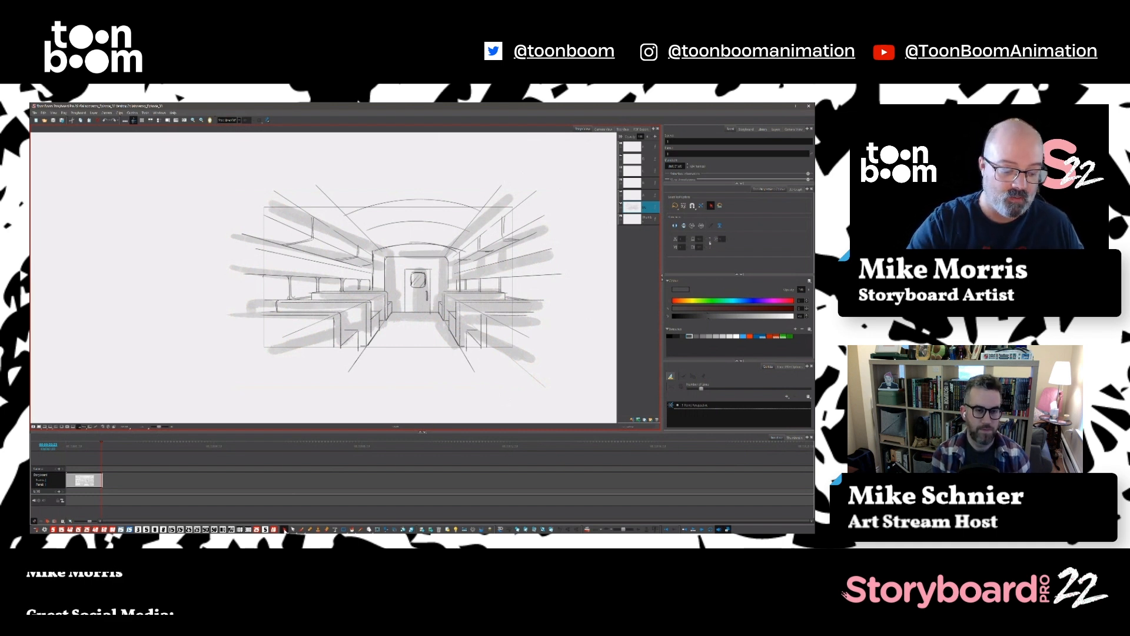
Delete the grey rough strokes covering the door and the back wall around it
{"action": "left_click", "coordinate": [419, 292]}
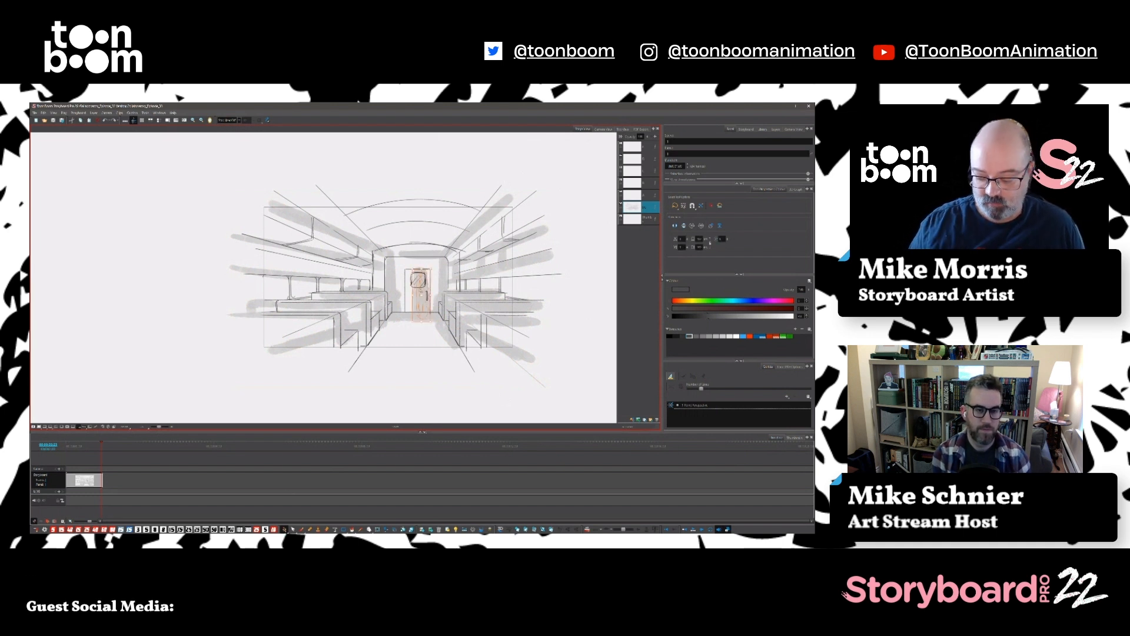
{"action": "key", "text": "Delete"}
{"action": "key", "text": "Delete"}
{"action": "left_click", "coordinate": [390, 276]}
{"action": "key", "text": "Delete"}
{"action": "left_click", "coordinate": [440, 267]}
{"action": "key", "text": "Delete"}
{"action": "left_click", "coordinate": [395, 300]}
{"action": "key", "text": "Delete"}
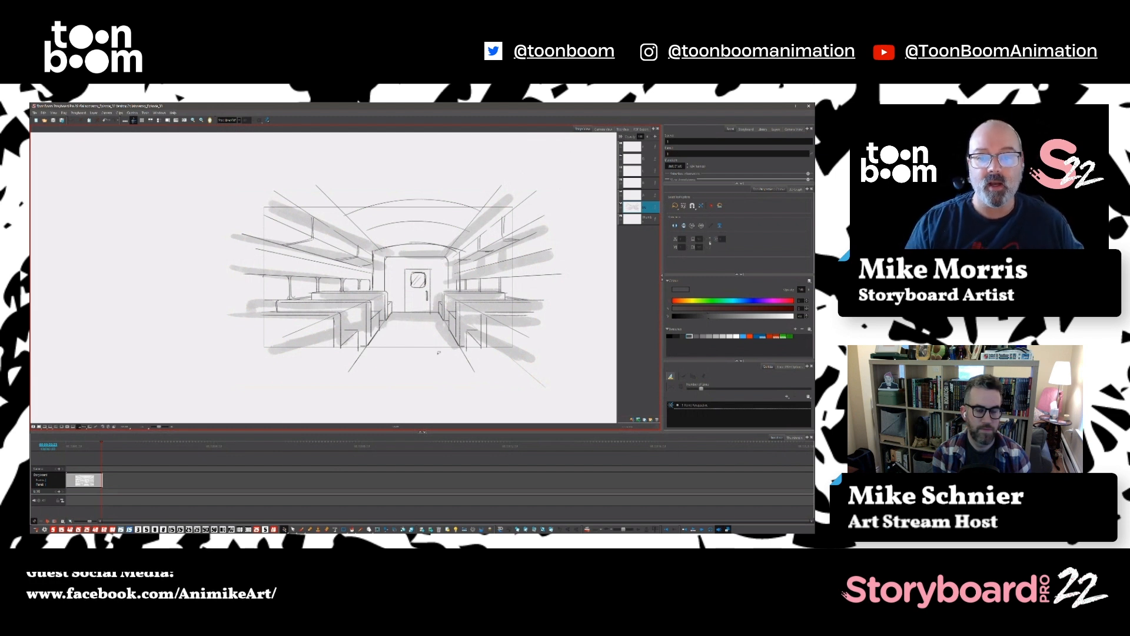
Duplicate the finished corridor panel and split the copy off as a new scene, accepting the proposed scene name
{"action": "left_click_drag", "start_coordinate": [513, 365], "coordinate": [468, 364]}
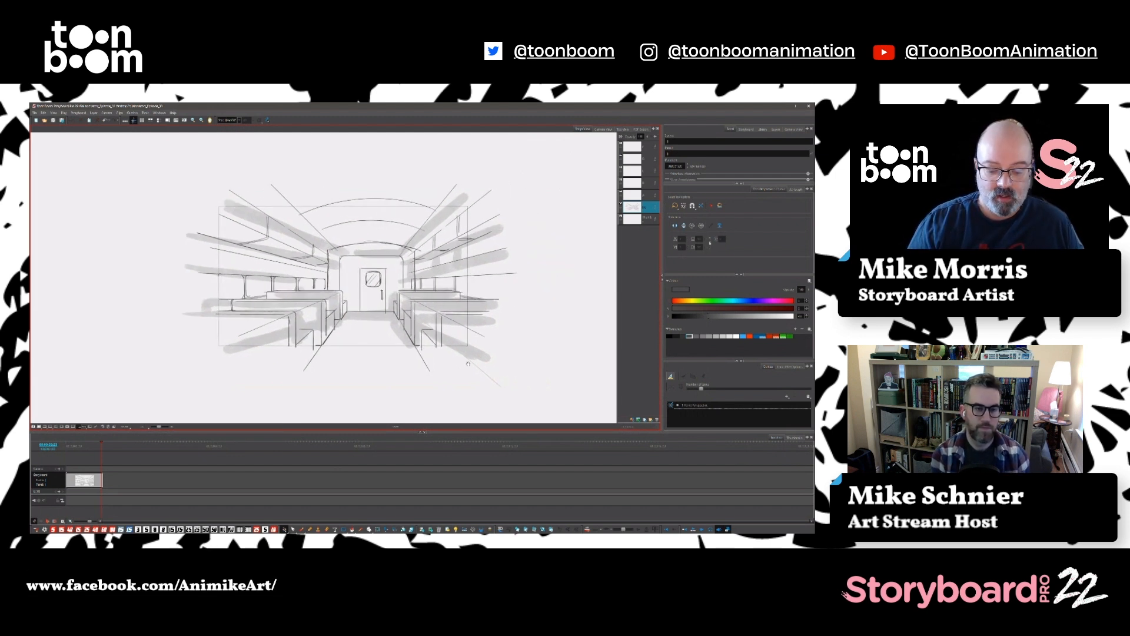
{"action": "left_click", "coordinate": [551, 530]}
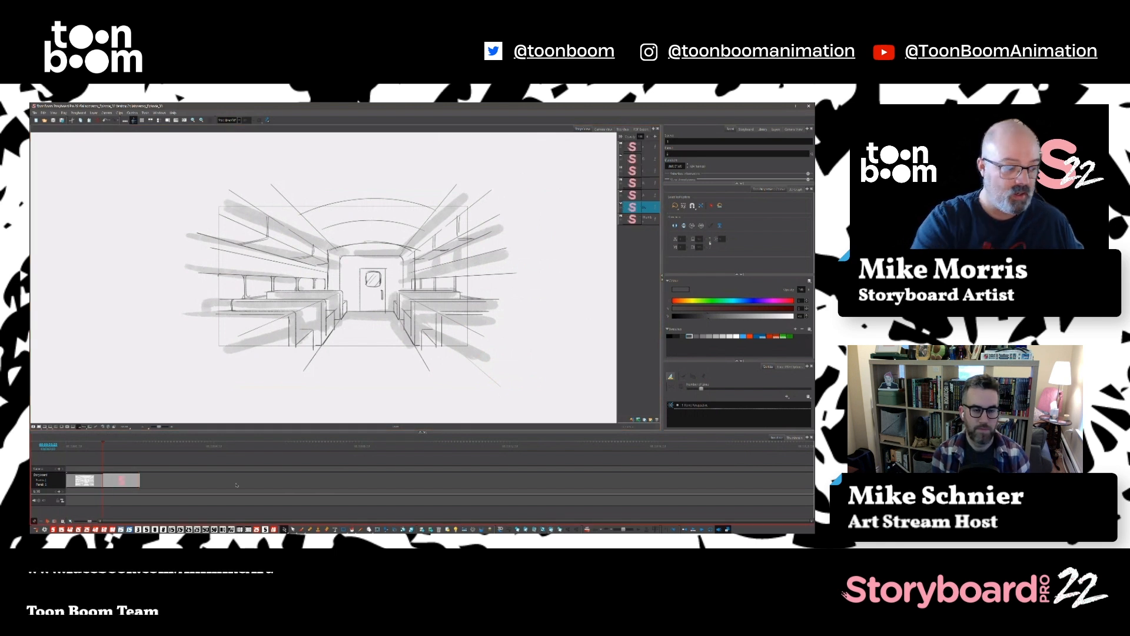
{"action": "key", "text": "ctrl+slash"}
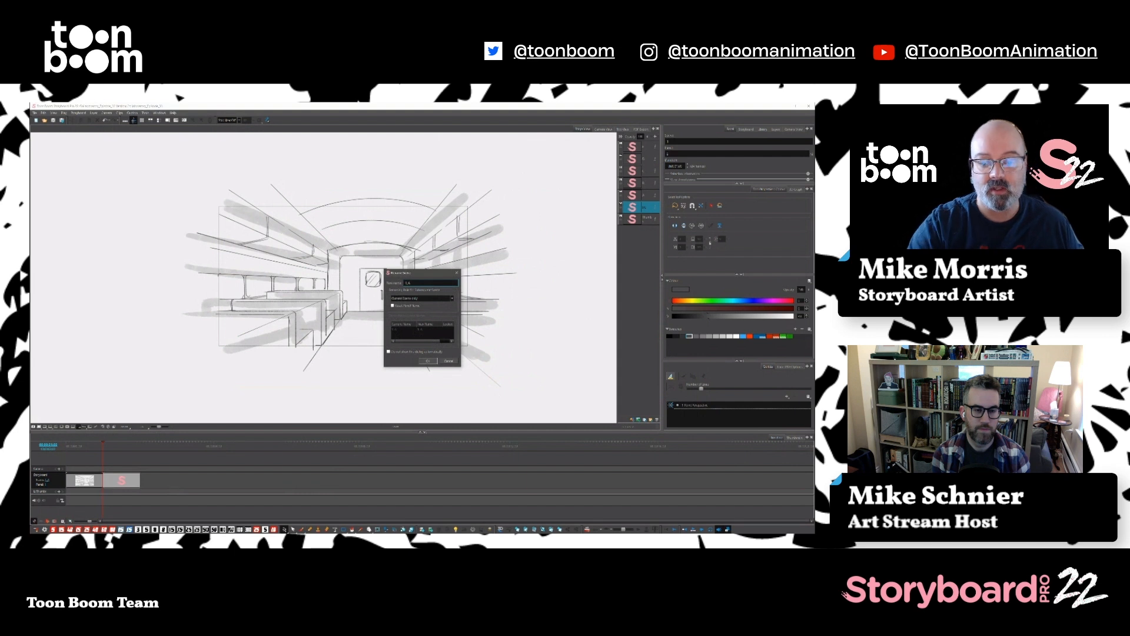
{"action": "left_click", "coordinate": [427, 360]}
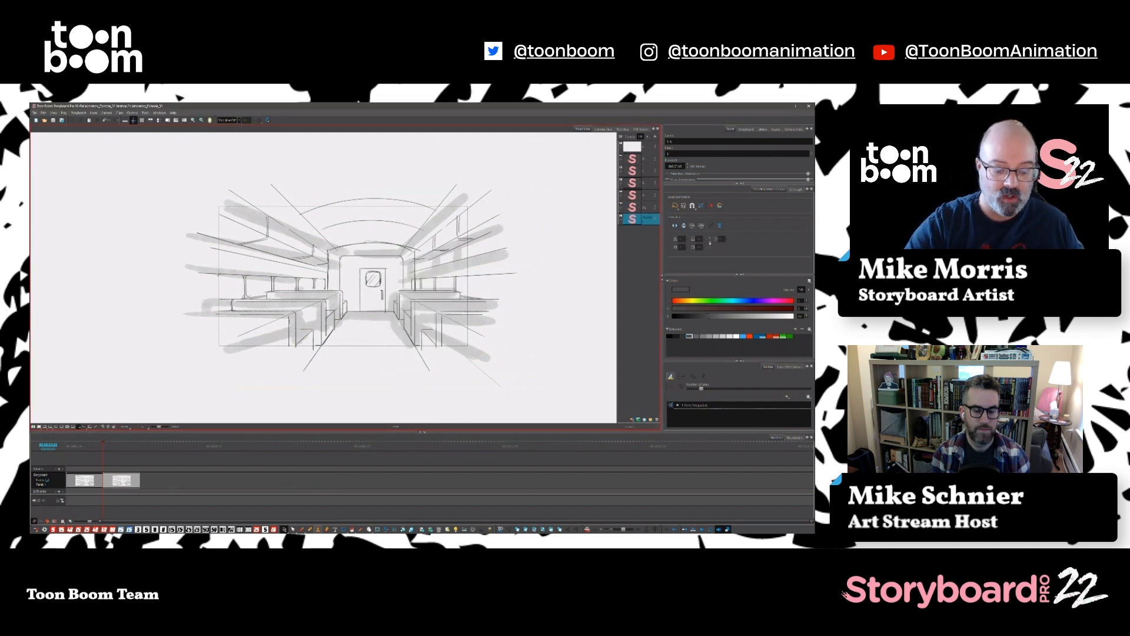
Tighten the new scene's camera frame around the back wall's door and duplicate the panel
{"action": "left_click", "coordinate": [386, 528]}
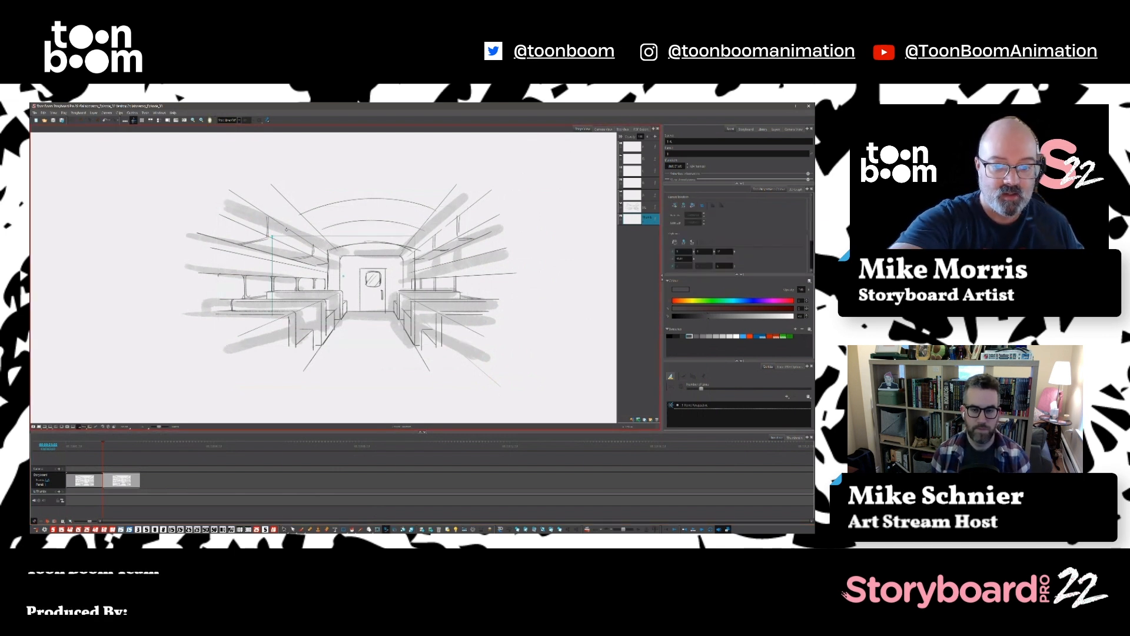
{"action": "left_click_drag", "start_coordinate": [384, 265], "coordinate": [405, 271]}
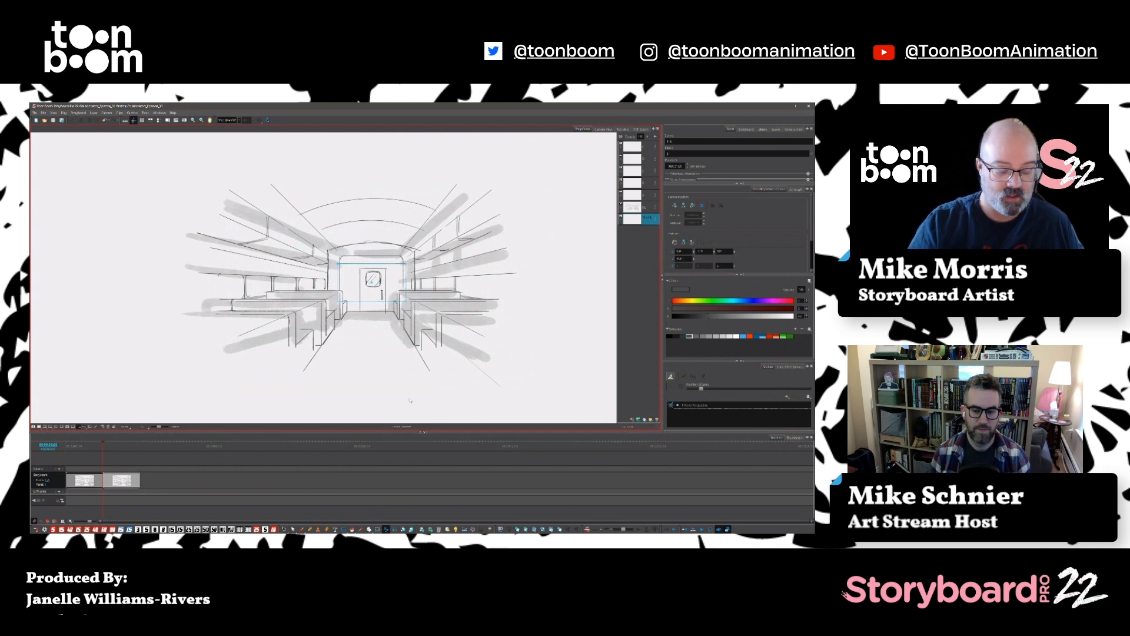
{"action": "left_click", "coordinate": [551, 530]}
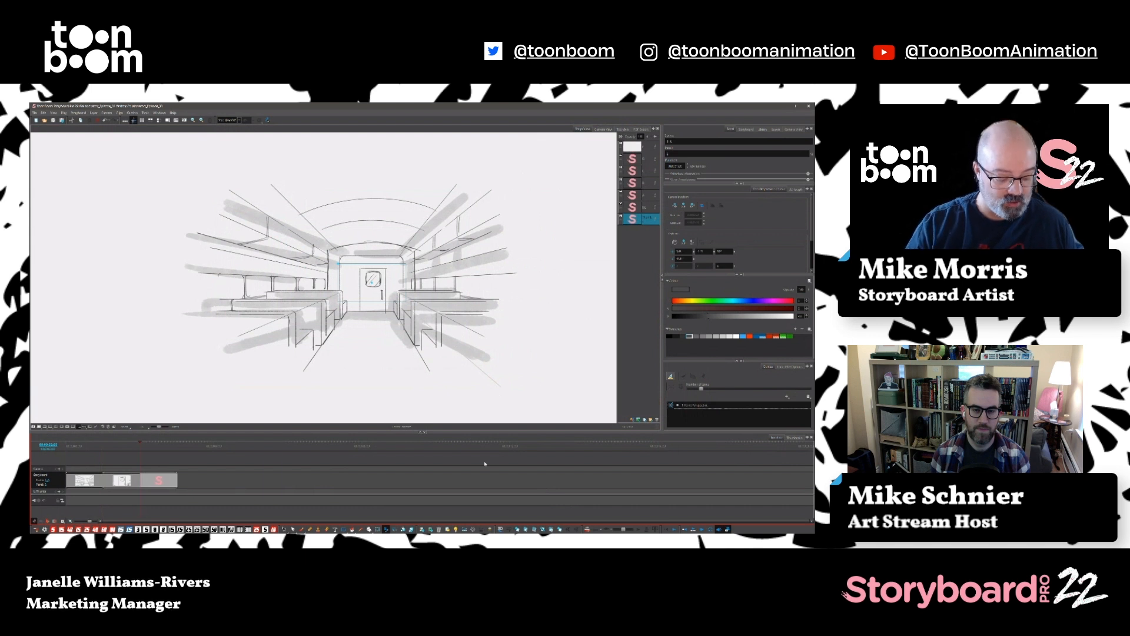
{"action": "key", "text": "ctrl+z"}
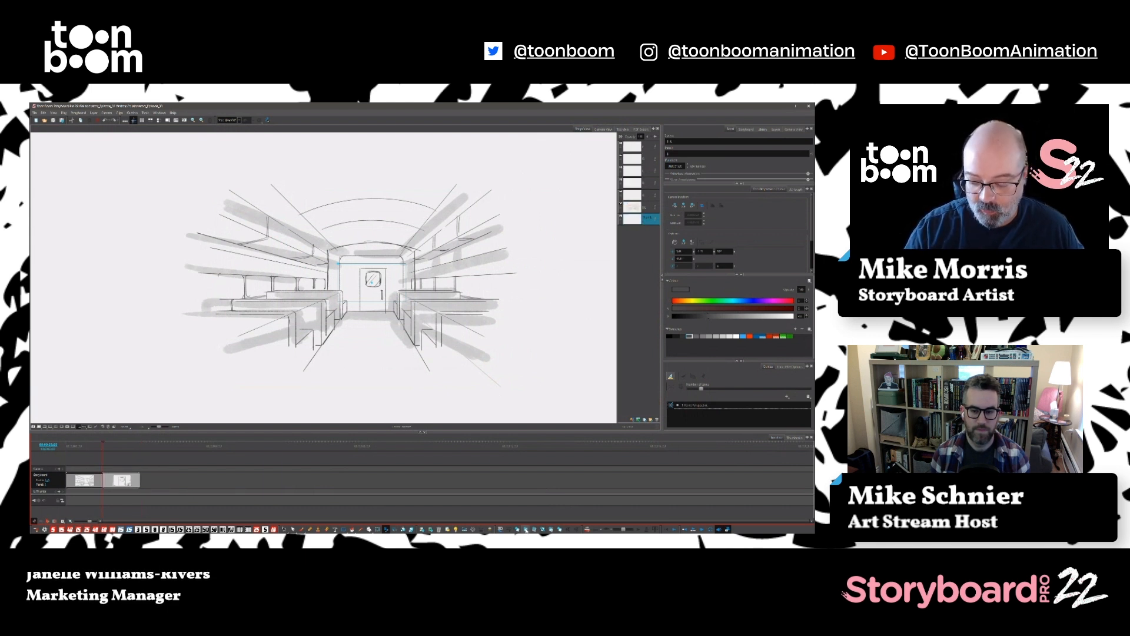
{"action": "left_click", "coordinate": [553, 529]}
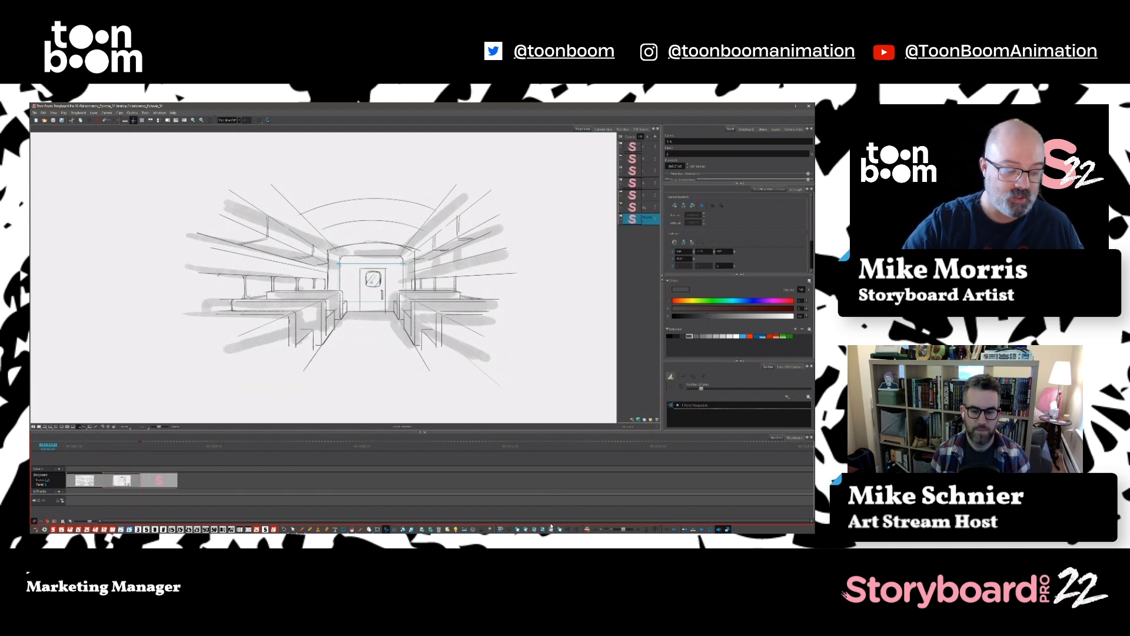
Move the door's outline, window and handle strokes from the corridor drawing onto a separate layer above
{"action": "left_click", "coordinate": [285, 529]}
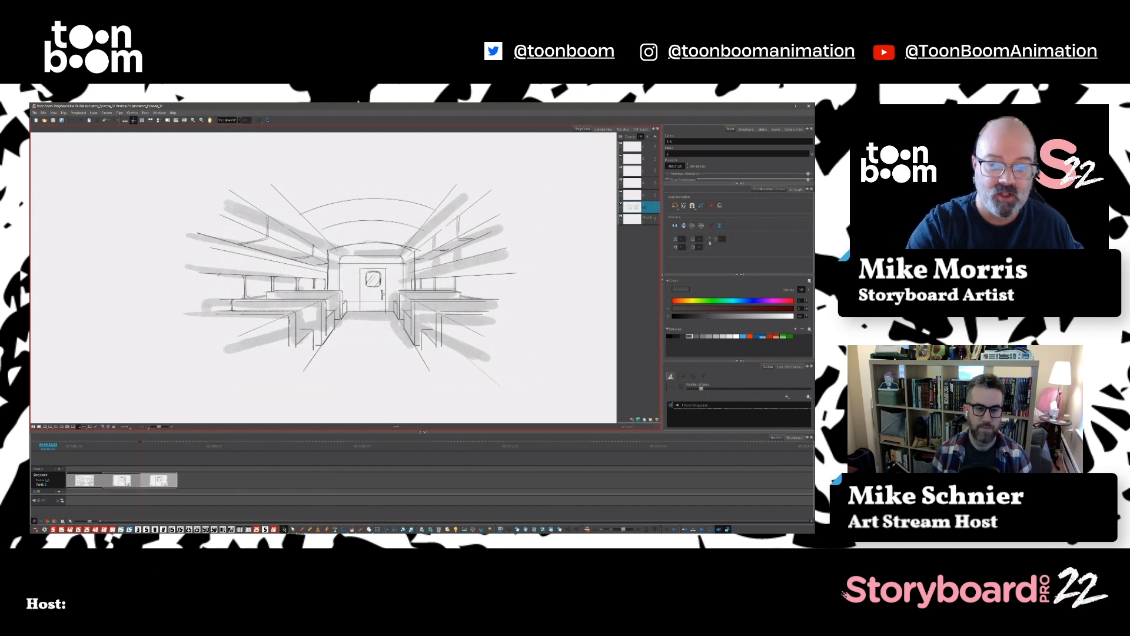
{"action": "left_click_drag", "start_coordinate": [388, 305], "coordinate": [387, 272]}
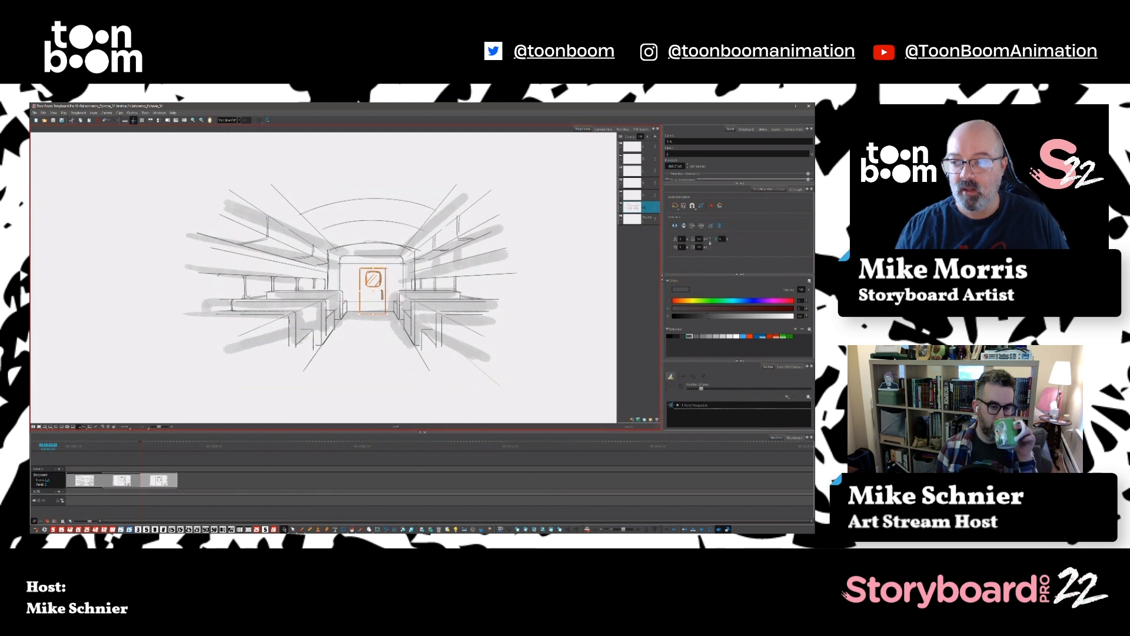
{"action": "left_click", "coordinate": [634, 171]}
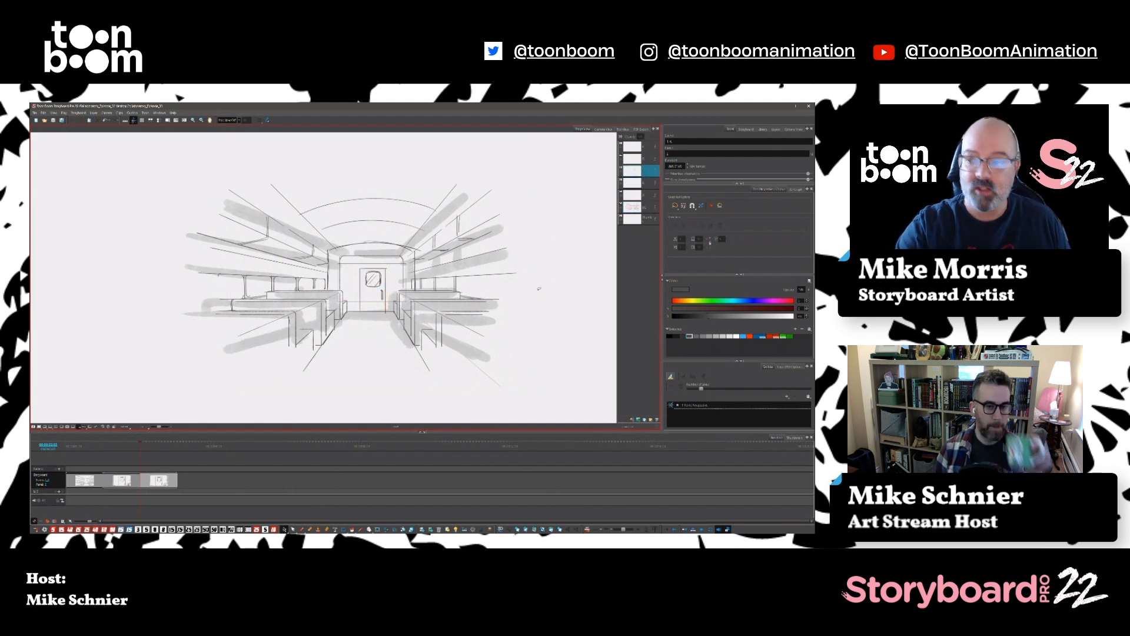
{"action": "key", "text": "ctrl+a"}
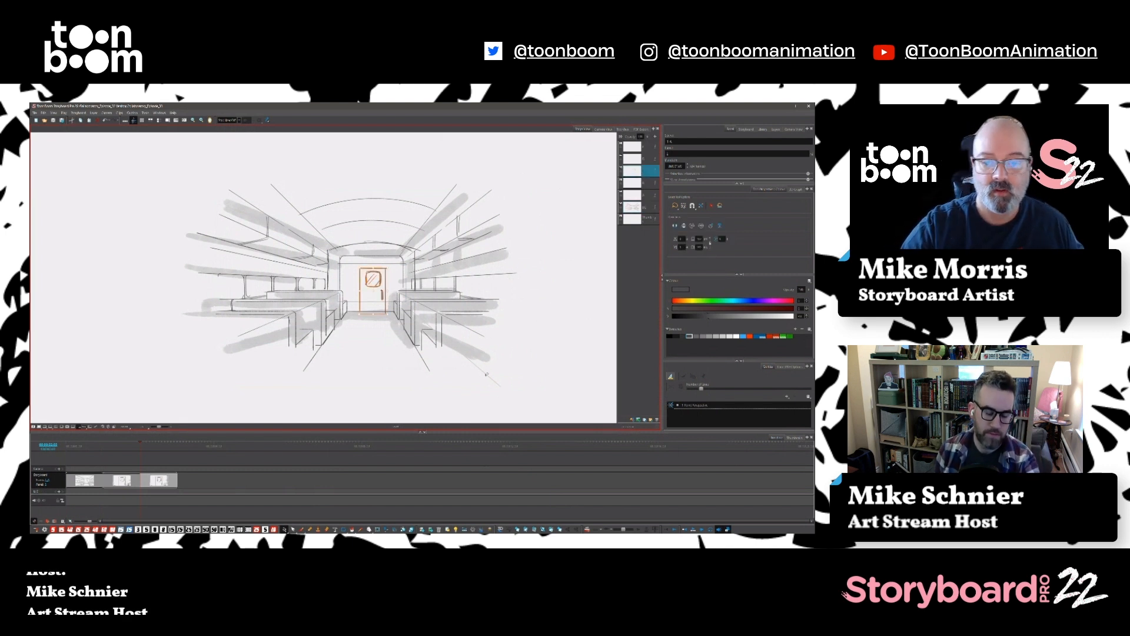
Set up a mid-grey brush on the layer directly beneath the door's layer
{"action": "left_click", "coordinate": [635, 184]}
{"action": "key", "text": "2"}
{"action": "key", "text": "2"}
{"action": "key", "text": "2"}
{"action": "key", "text": "2"}
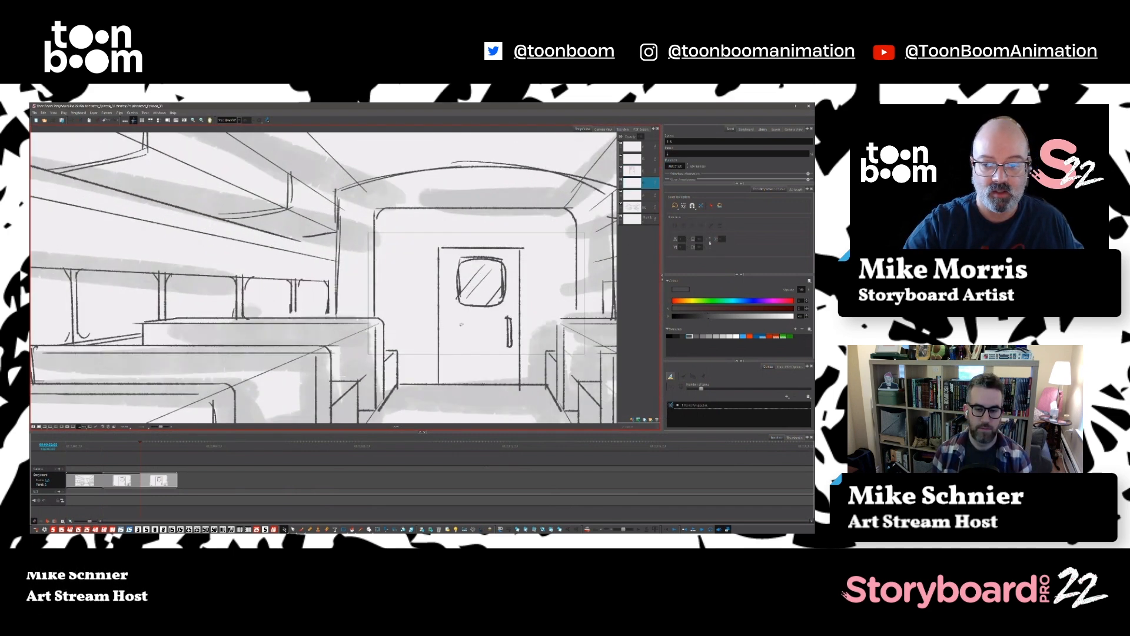
{"action": "left_click_drag", "start_coordinate": [406, 330], "coordinate": [308, 331]}
{"action": "left_click", "coordinate": [302, 529]}
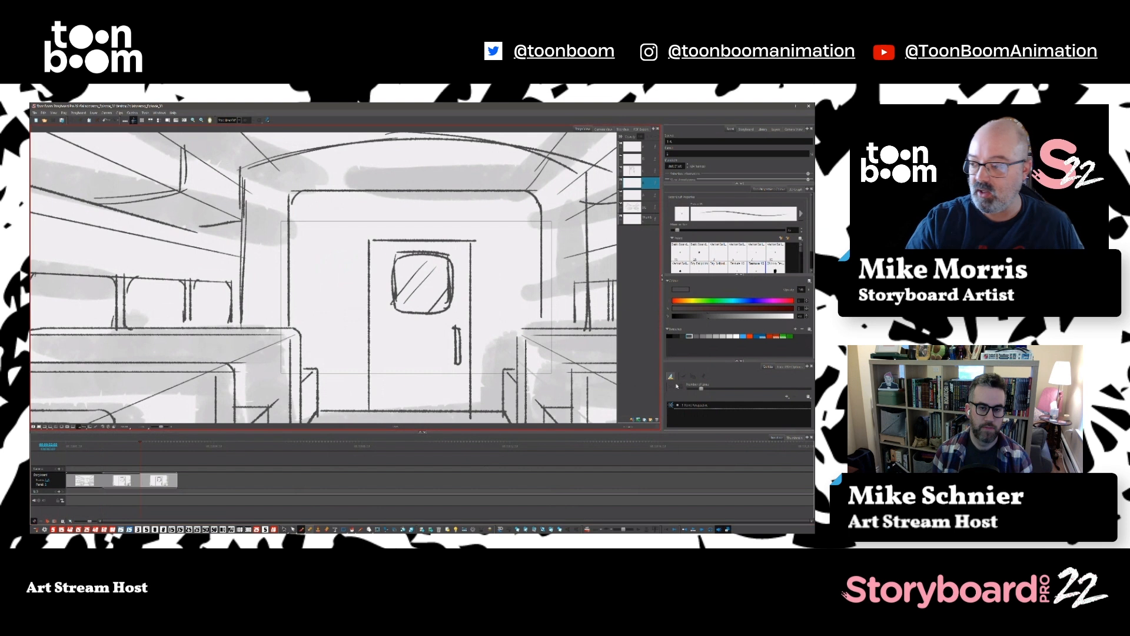
{"action": "left_click", "coordinate": [723, 336]}
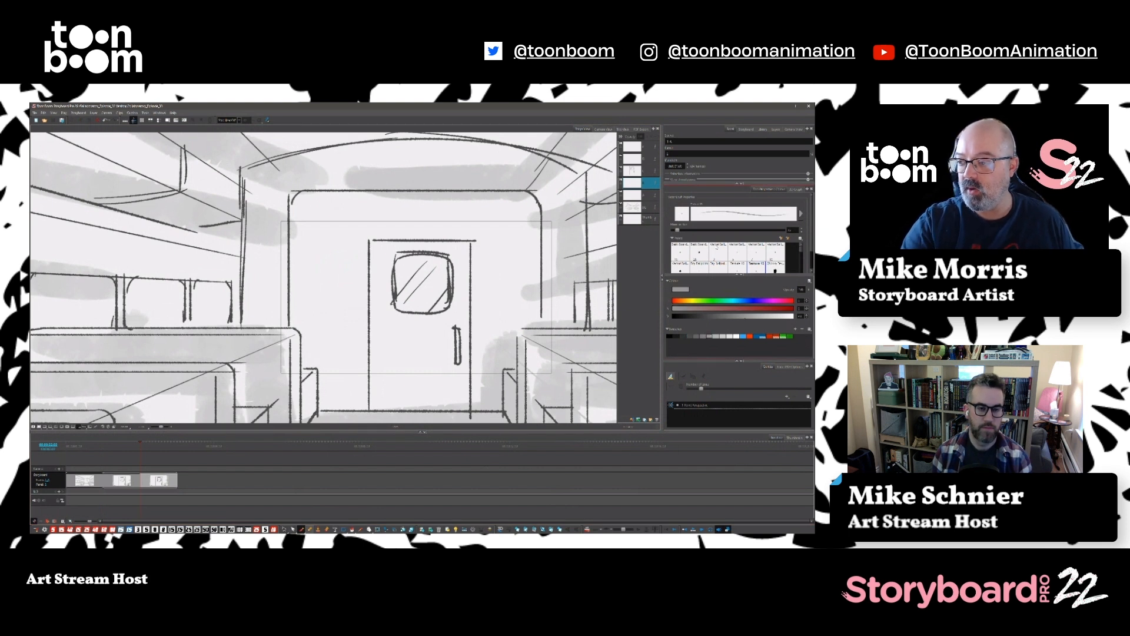
{"action": "left_click_drag", "start_coordinate": [811, 246], "coordinate": [811, 272]}
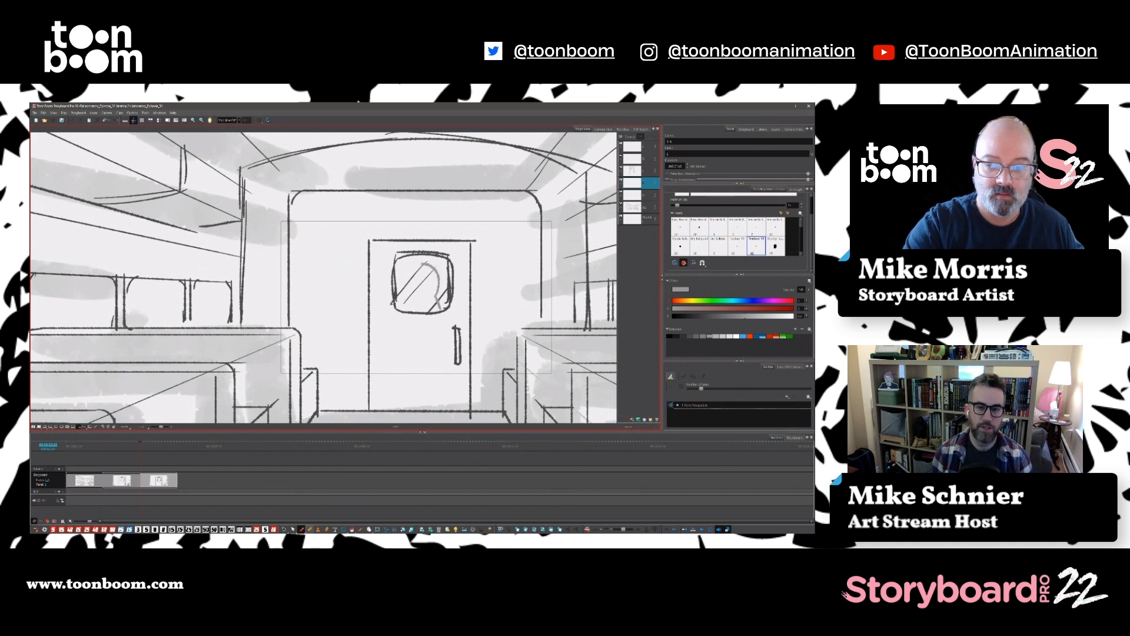
Paint a grey head-and-shoulders silhouette in the door's window, redoing the first shape, and flip between the panels to compare
{"action": "left_click_drag", "start_coordinate": [439, 310], "coordinate": [440, 312]}
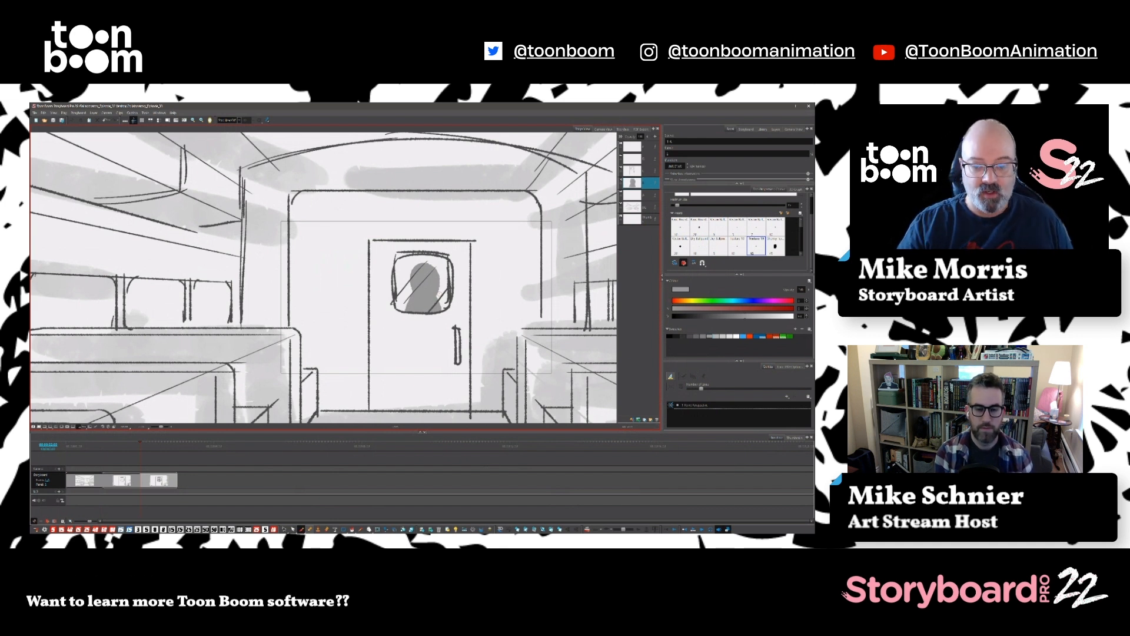
{"action": "key", "text": "ctrl+z"}
{"action": "mouse_move", "coordinate": [444, 301]}
{"action": "left_mouse_down"}
{"action": "mouse_move", "coordinate": [432, 274]}
{"action": "mouse_move", "coordinate": [410, 277]}
{"action": "mouse_move", "coordinate": [396, 303]}
{"action": "mouse_move", "coordinate": [430, 312]}
{"action": "mouse_move", "coordinate": [445, 301]}
{"action": "left_mouse_up"}
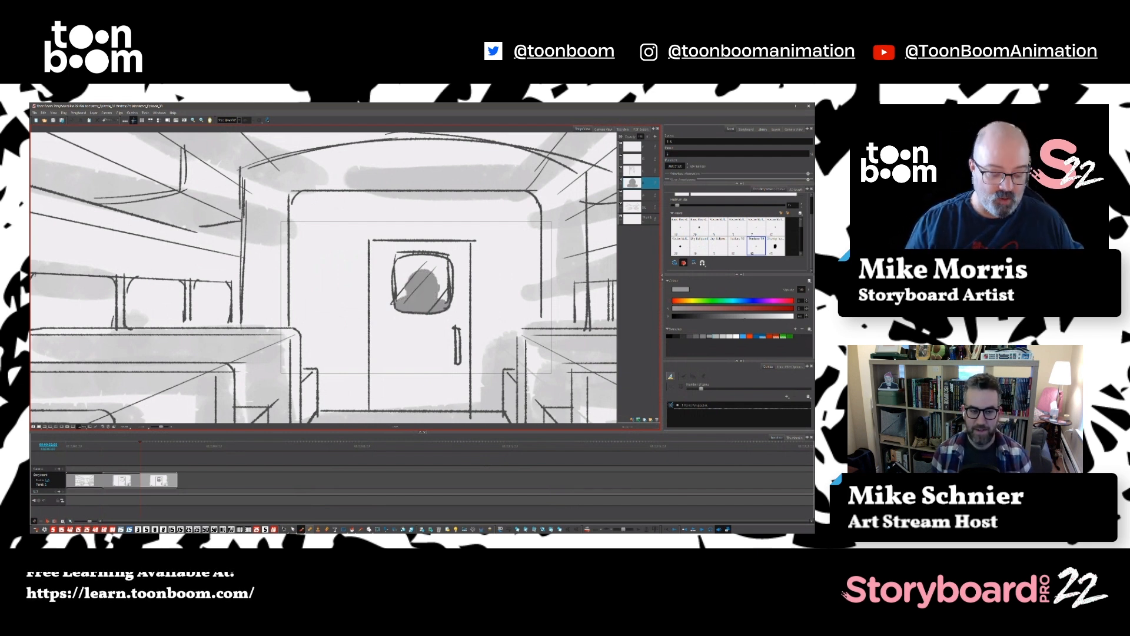
{"action": "key", "text": "Left"}
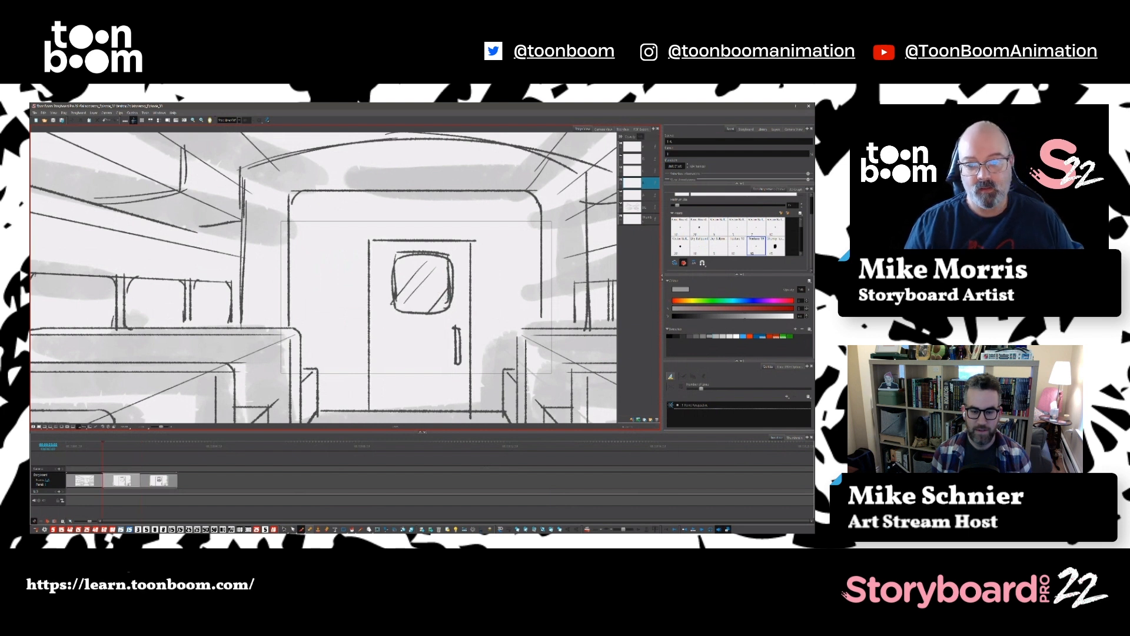
{"action": "key", "text": "Right"}
{"action": "key", "text": "Left"}
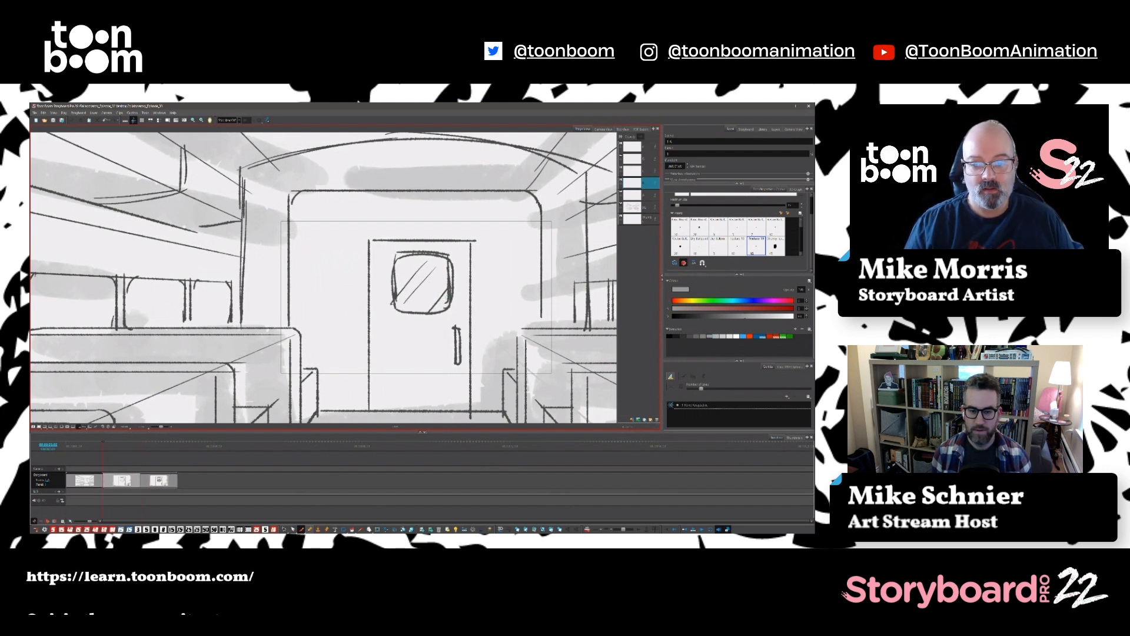
Duplicate the silhouette panel, and in the earlier copy shrink the figure toward the window's bottom edge and recolour it lighter grey
{"action": "key", "text": "Right"}
{"action": "left_click", "coordinate": [546, 527]}
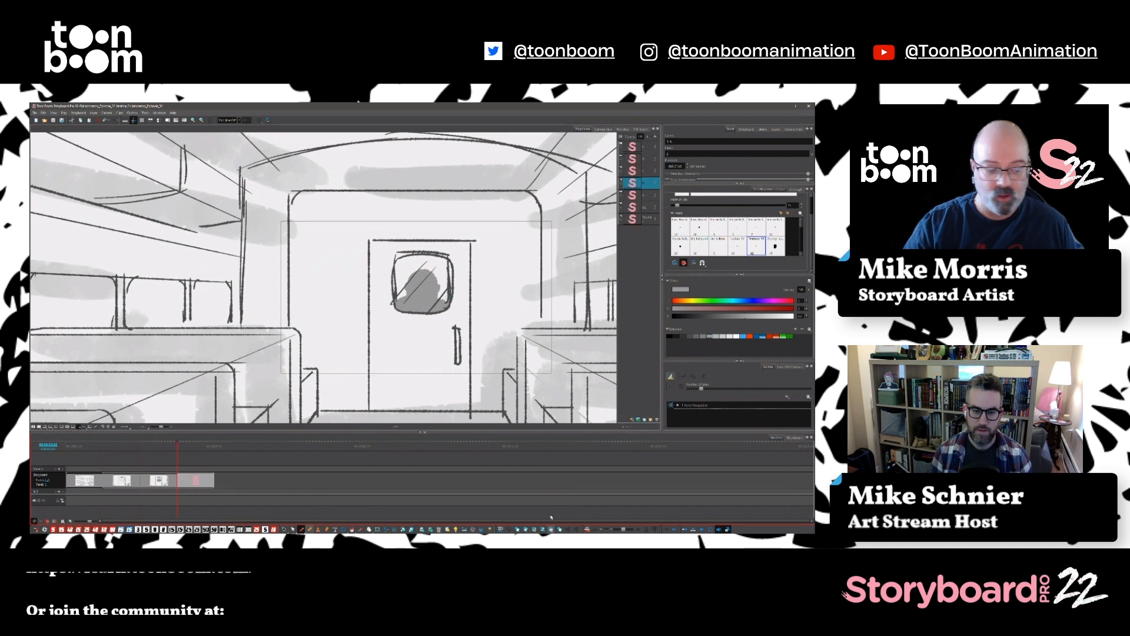
{"action": "left_click", "coordinate": [161, 480]}
{"action": "left_click", "coordinate": [285, 529]}
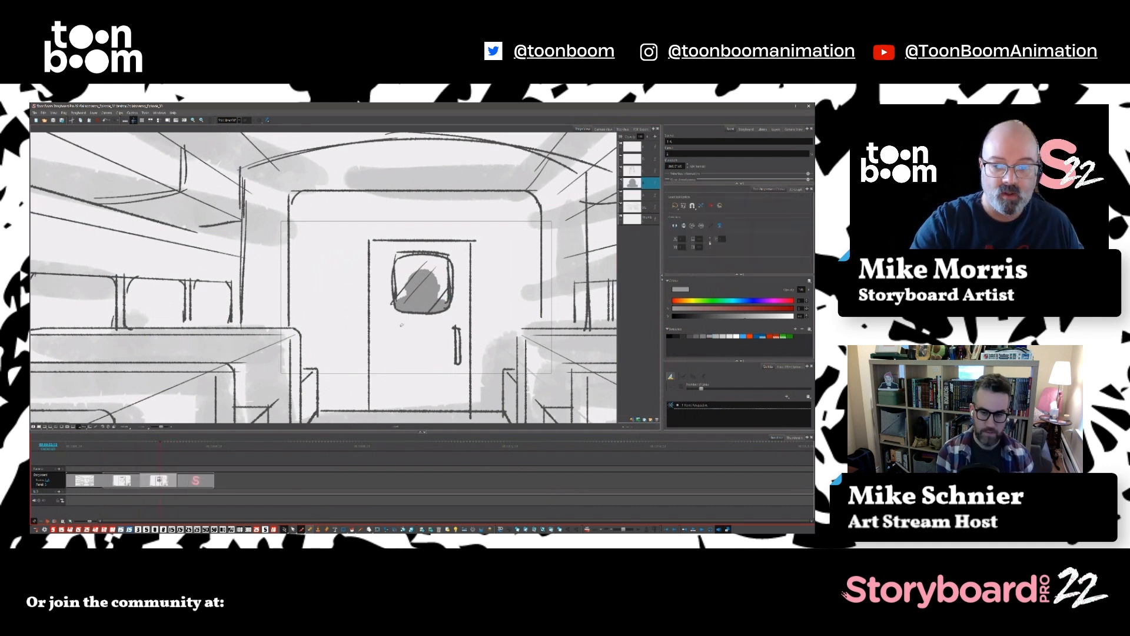
{"action": "left_click", "coordinate": [422, 288]}
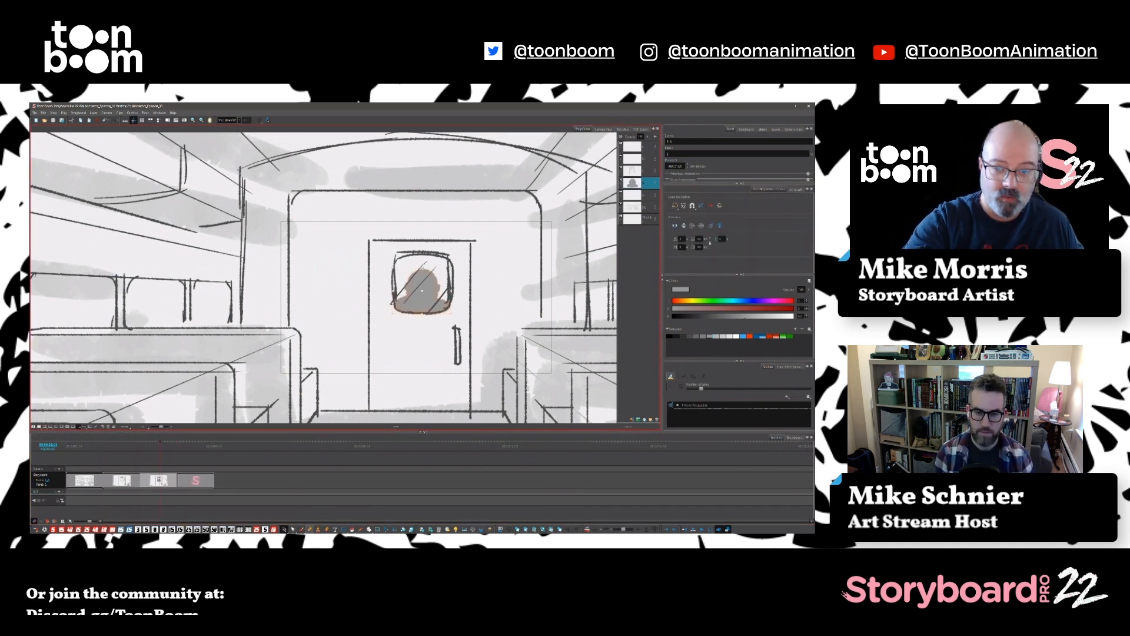
{"action": "left_click_drag", "start_coordinate": [421, 279], "coordinate": [426, 294]}
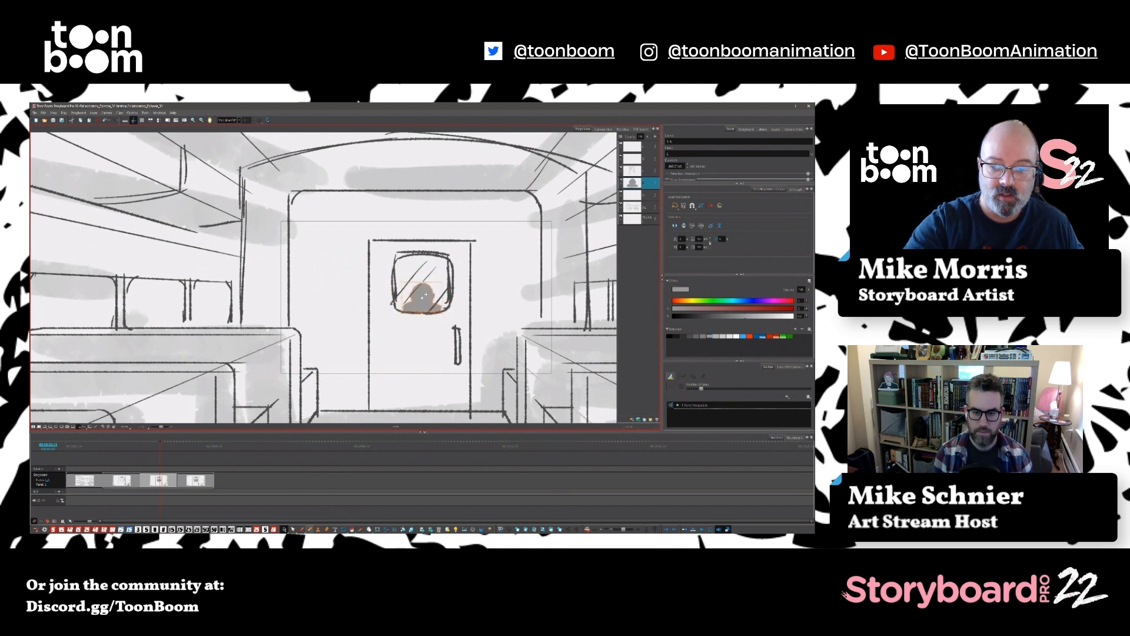
{"action": "left_click", "coordinate": [717, 336]}
{"action": "left_click", "coordinate": [519, 292]}
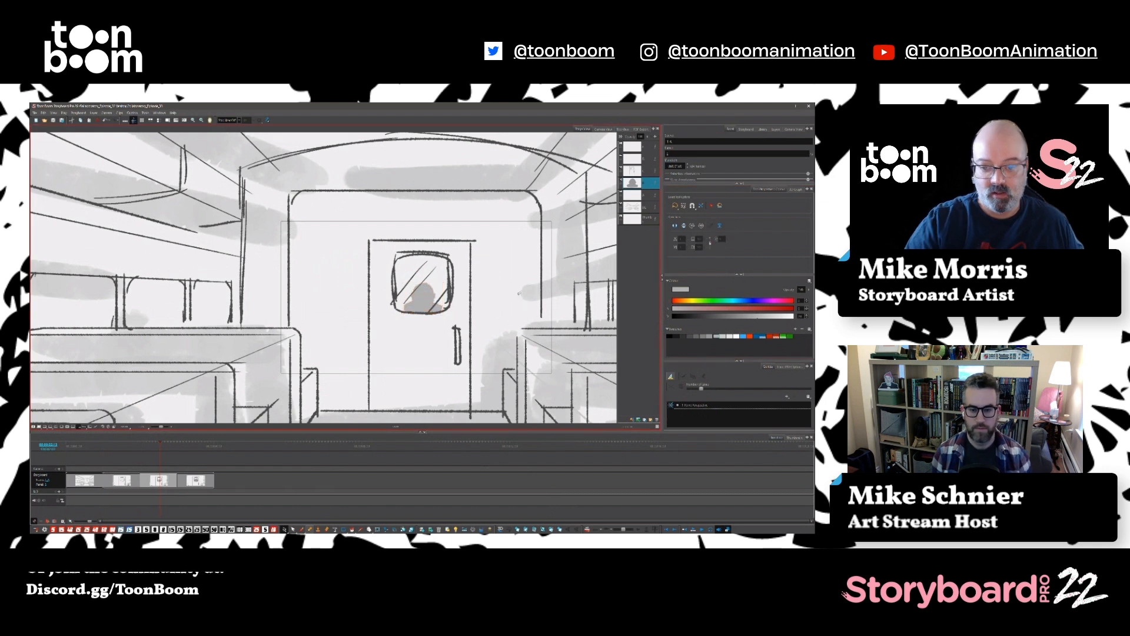
Flip back and forth through the panels to check how the figure approaches behind the door's window
{"action": "key", "text": "Right"}
{"action": "key", "text": "Left"}
{"action": "key", "text": "Right"}
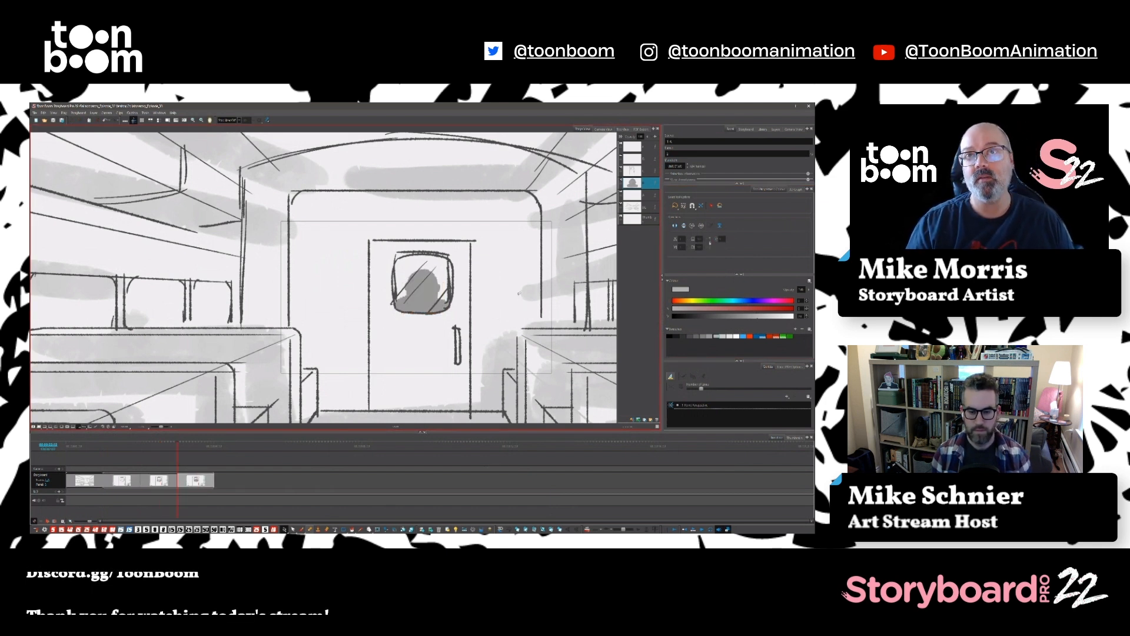
{"action": "key", "text": "Left"}
{"action": "key", "text": "Left"}
{"action": "key", "text": "Right"}
{"action": "key", "text": "Right"}
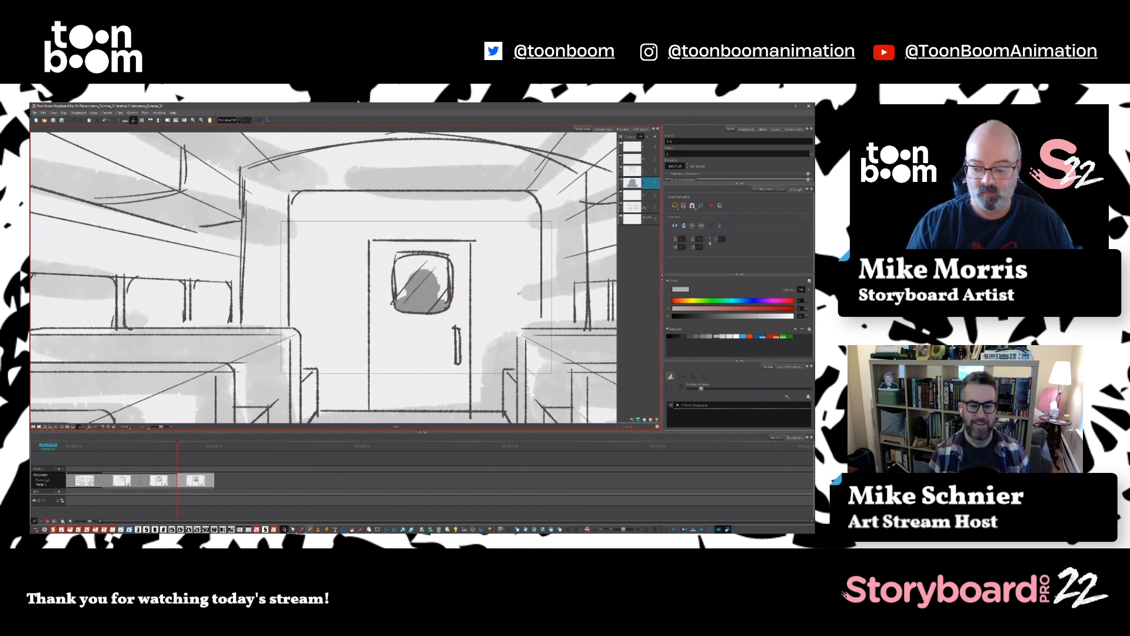
Duplicate the larger-silhouette panel and squeeze the door layer's strokes into a narrow strip along the doorway's left edge, redoing the first attempt
{"action": "left_click", "coordinate": [560, 529]}
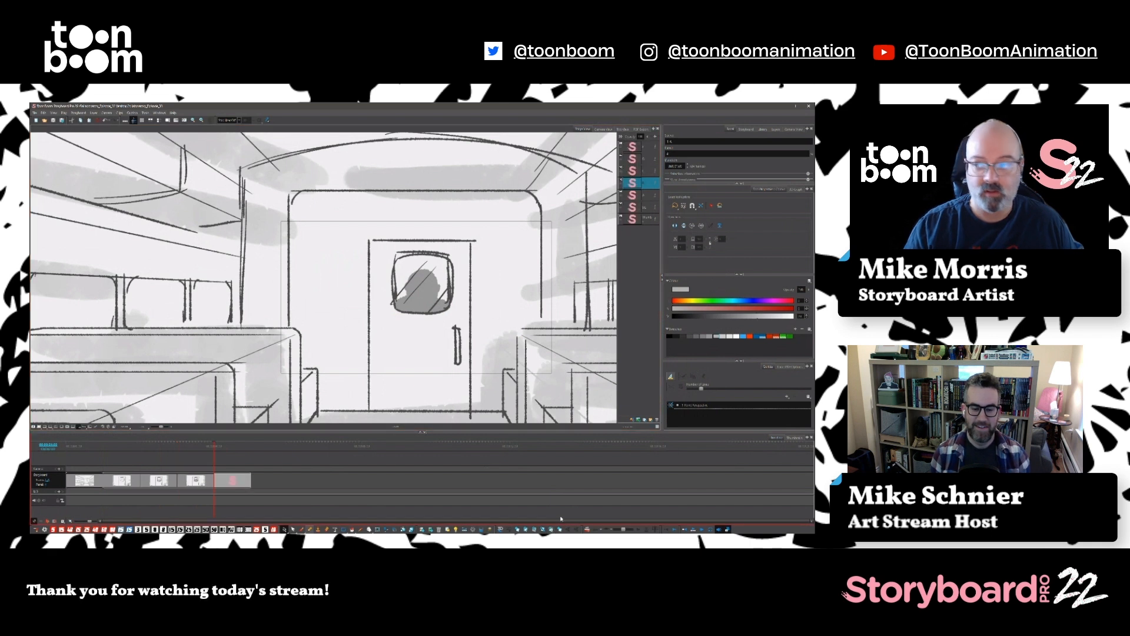
{"action": "left_click", "coordinate": [646, 170]}
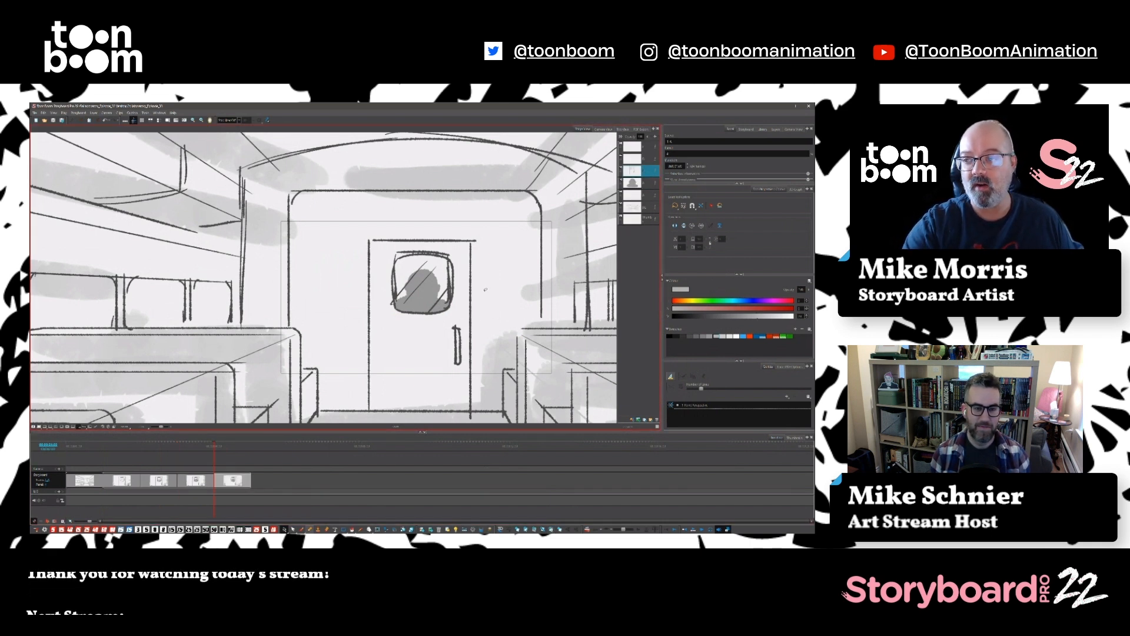
{"action": "key", "text": "ctrl+a"}
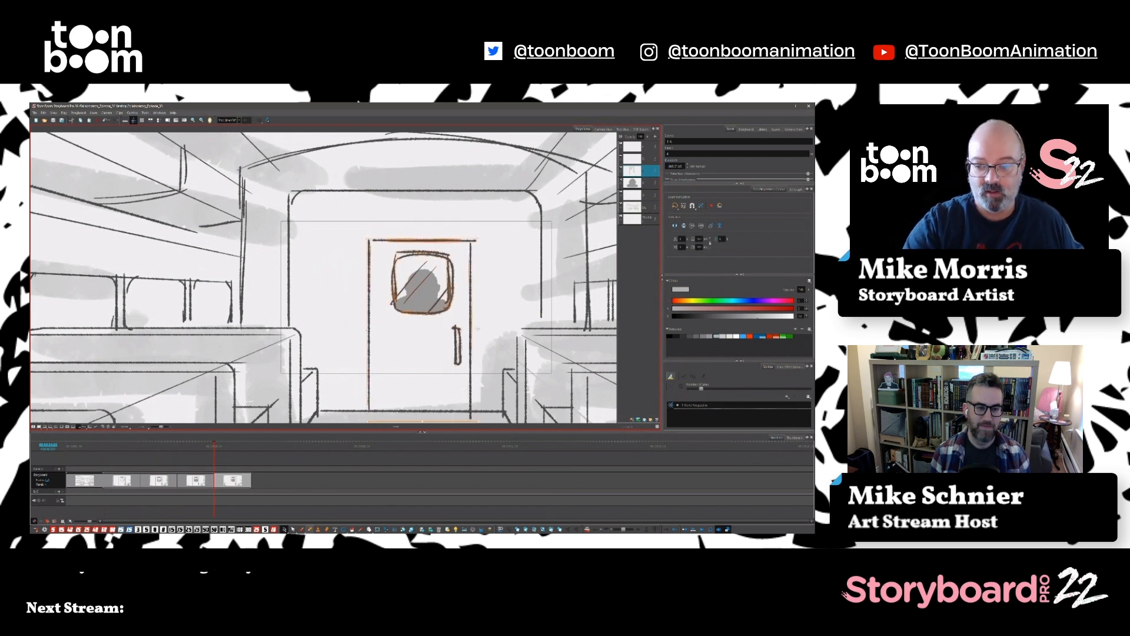
{"action": "left_click_drag", "start_coordinate": [477, 329], "coordinate": [397, 333]}
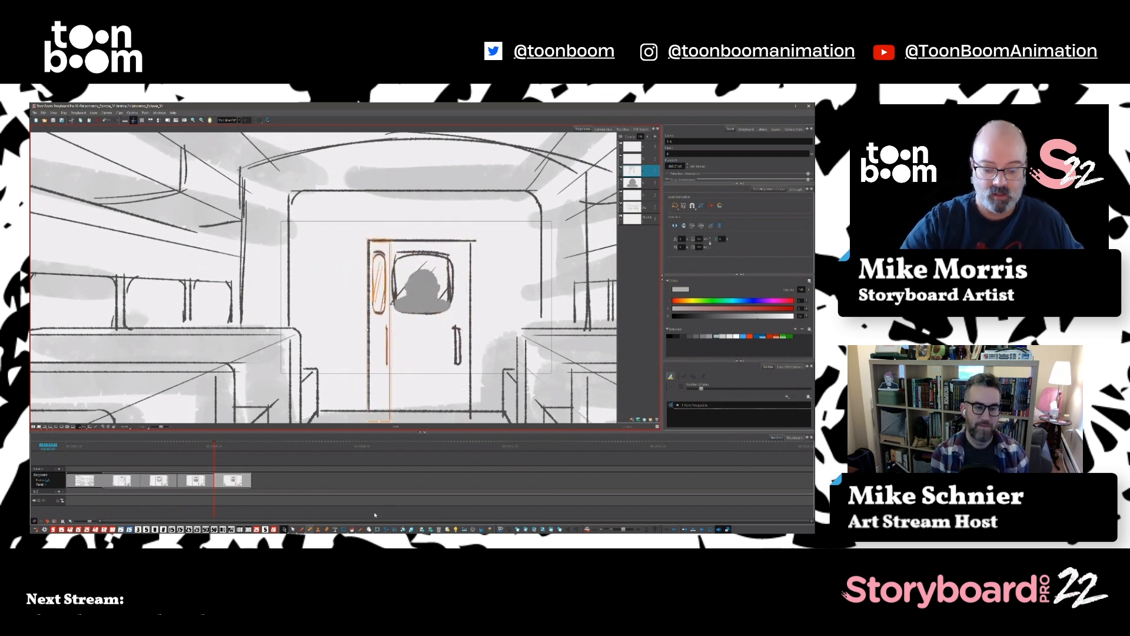
{"action": "key", "text": "ctrl+z"}
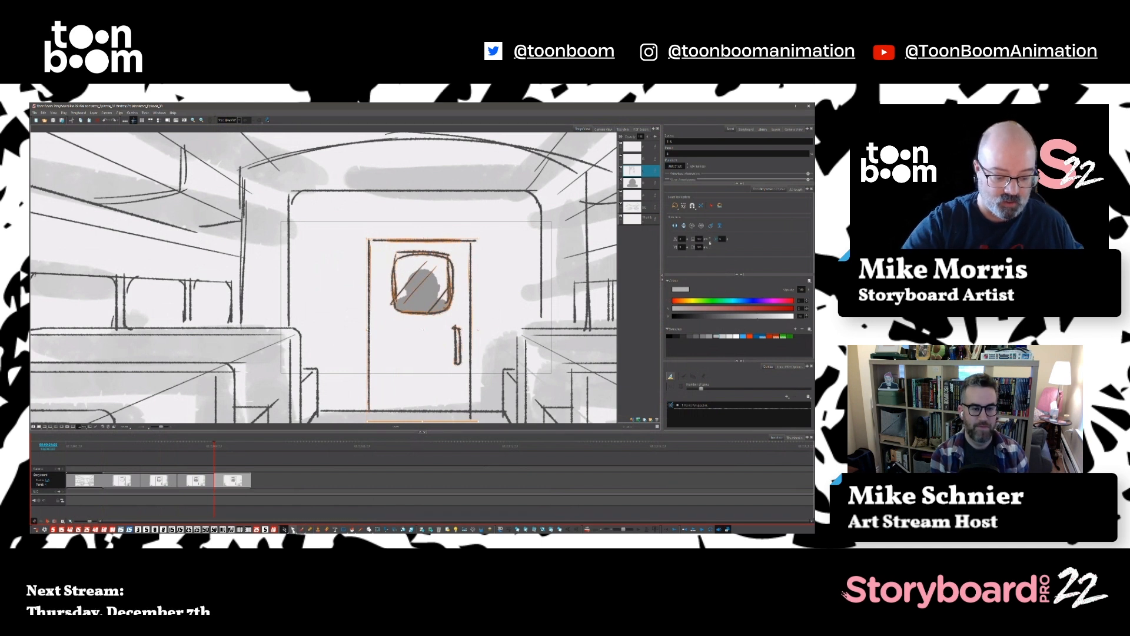
{"action": "left_click_drag", "start_coordinate": [293, 530], "coordinate": [300, 515]}
{"action": "left_click_drag", "start_coordinate": [477, 330], "coordinate": [396, 330]}
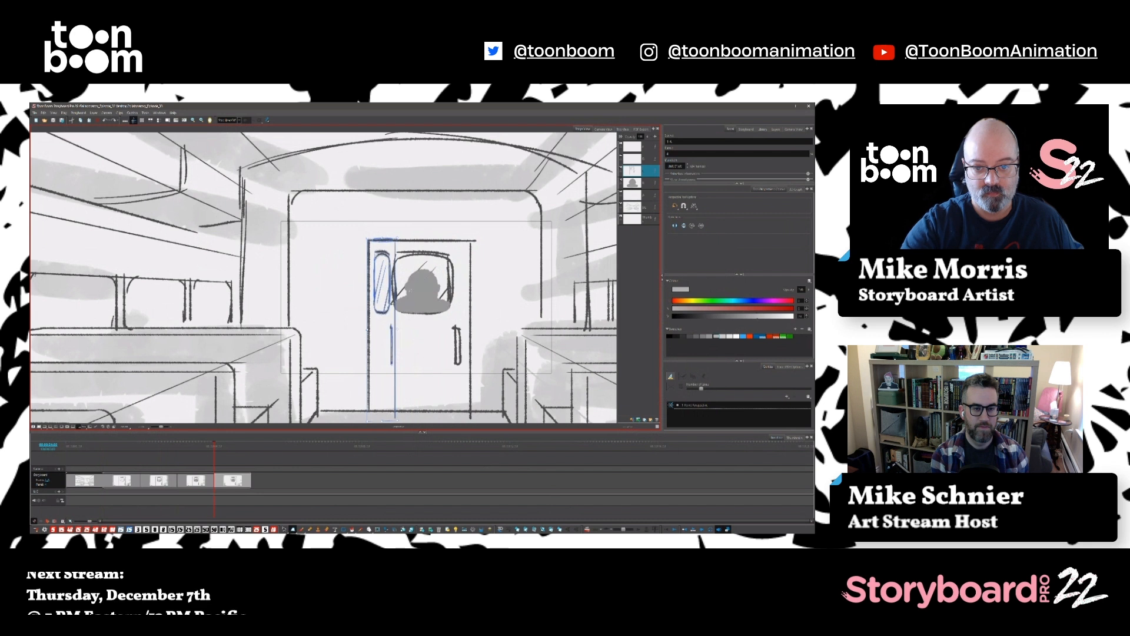
Stretch the top and bottom corners of the narrowed door's free edge outward so it swings open in perspective
{"action": "left_click_drag", "start_coordinate": [398, 238], "coordinate": [395, 207]}
{"action": "left_click_drag", "start_coordinate": [431, 286], "coordinate": [442, 225]}
{"action": "left_click_drag", "start_coordinate": [408, 360], "coordinate": [406, 387]}
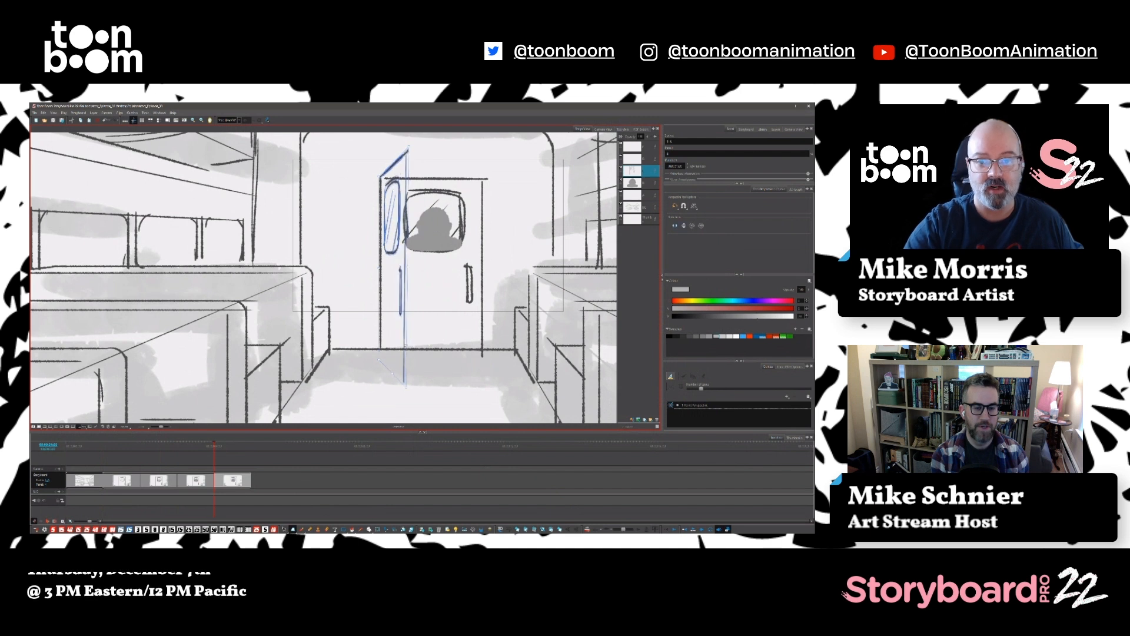
{"action": "left_click_drag", "start_coordinate": [408, 268], "coordinate": [412, 268]}
Delete the old closed-door window and handle strokes from the corridor drawing's layer
{"action": "left_click", "coordinate": [638, 211]}
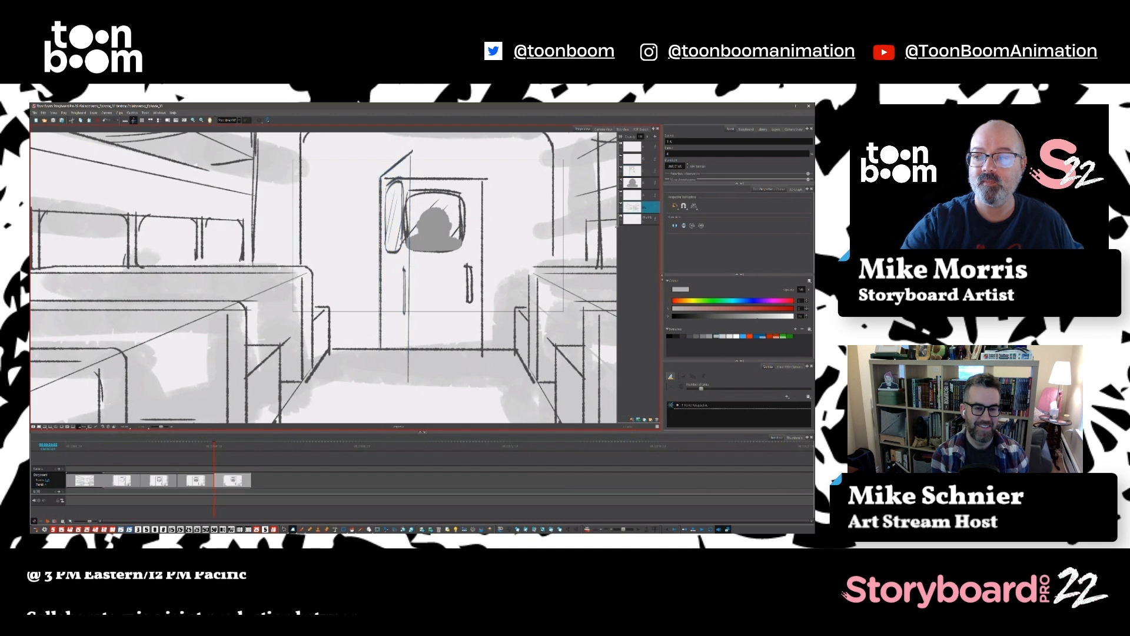
{"action": "left_click", "coordinate": [284, 529]}
{"action": "mouse_move", "coordinate": [416, 199]}
{"action": "left_mouse_down"}
{"action": "mouse_move", "coordinate": [476, 261]}
{"action": "mouse_move", "coordinate": [465, 312]}
{"action": "mouse_move", "coordinate": [408, 259]}
{"action": "mouse_move", "coordinate": [414, 200]}
{"action": "left_mouse_up"}
{"action": "key", "text": "Delete"}
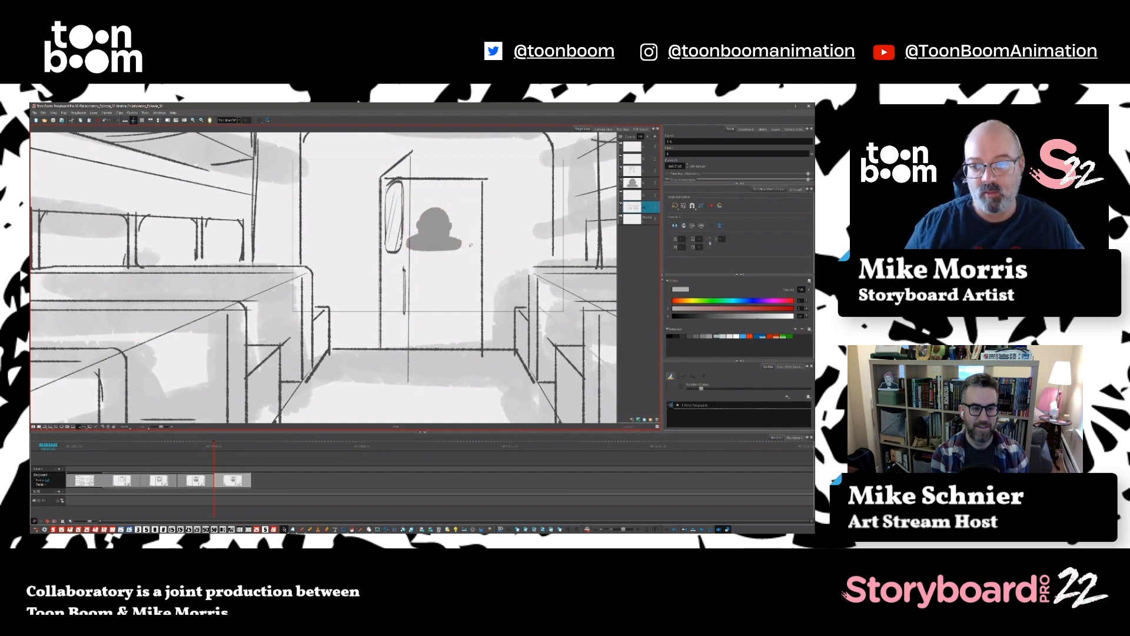
Sample the dark line colour from the doorway and brush in the open door's thickness edge and its handle
{"action": "key", "text": "alt+b"}
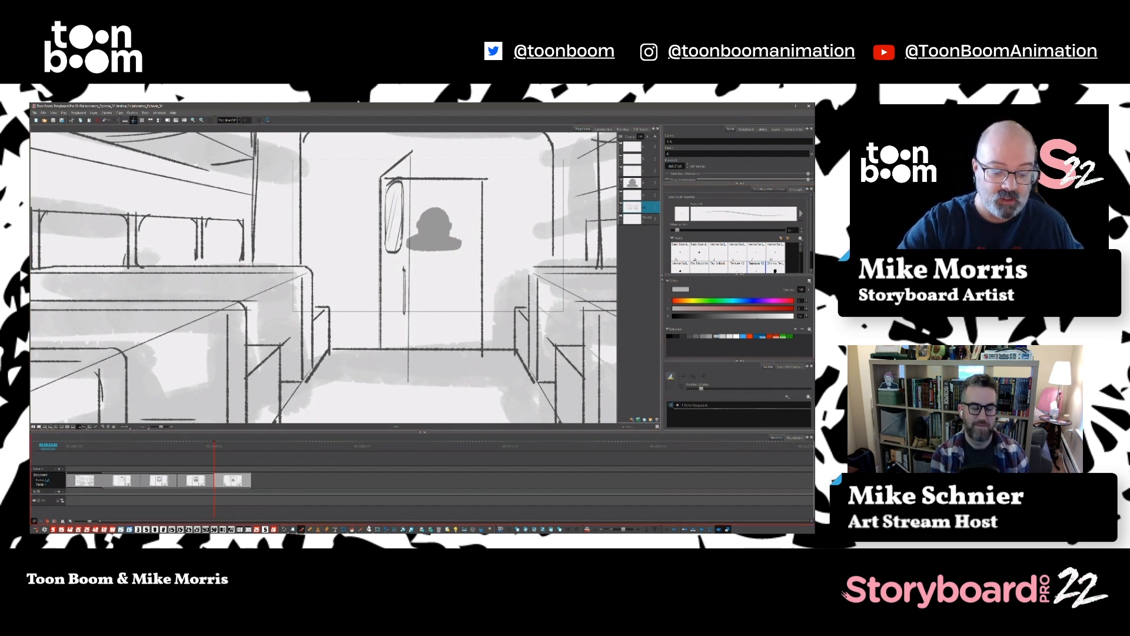
{"action": "left_click", "coordinate": [361, 529]}
{"action": "left_click", "coordinate": [482, 265]}
{"action": "left_click", "coordinate": [301, 530]}
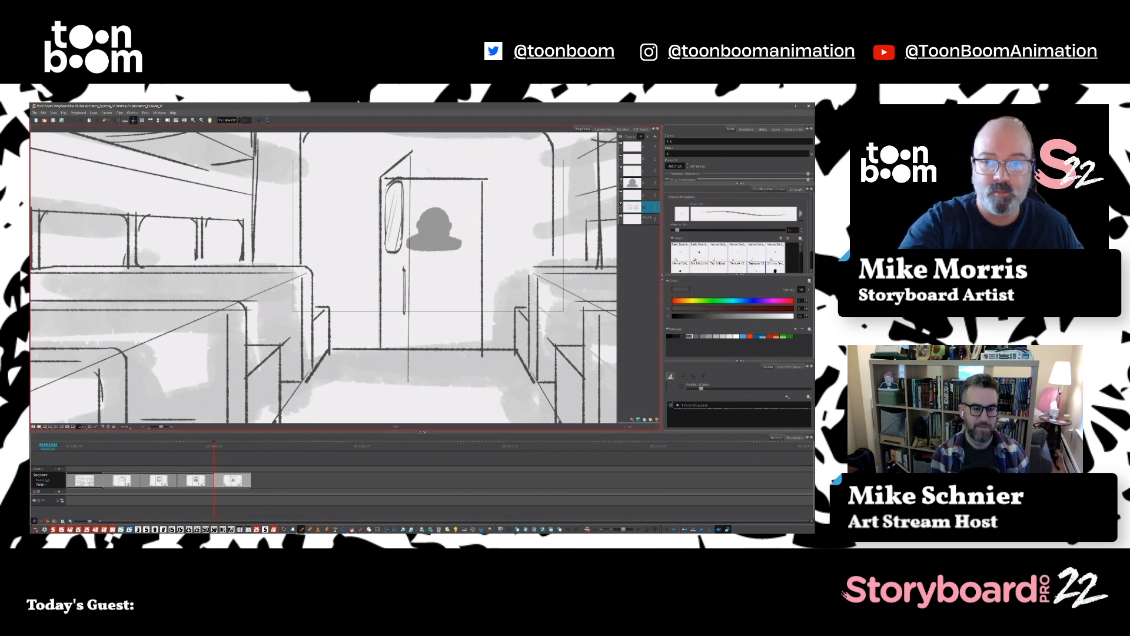
{"action": "left_click_drag", "start_coordinate": [416, 153], "coordinate": [414, 375]}
{"action": "left_click_drag", "start_coordinate": [396, 271], "coordinate": [397, 315]}
{"action": "left_click_drag", "start_coordinate": [399, 273], "coordinate": [397, 305]}
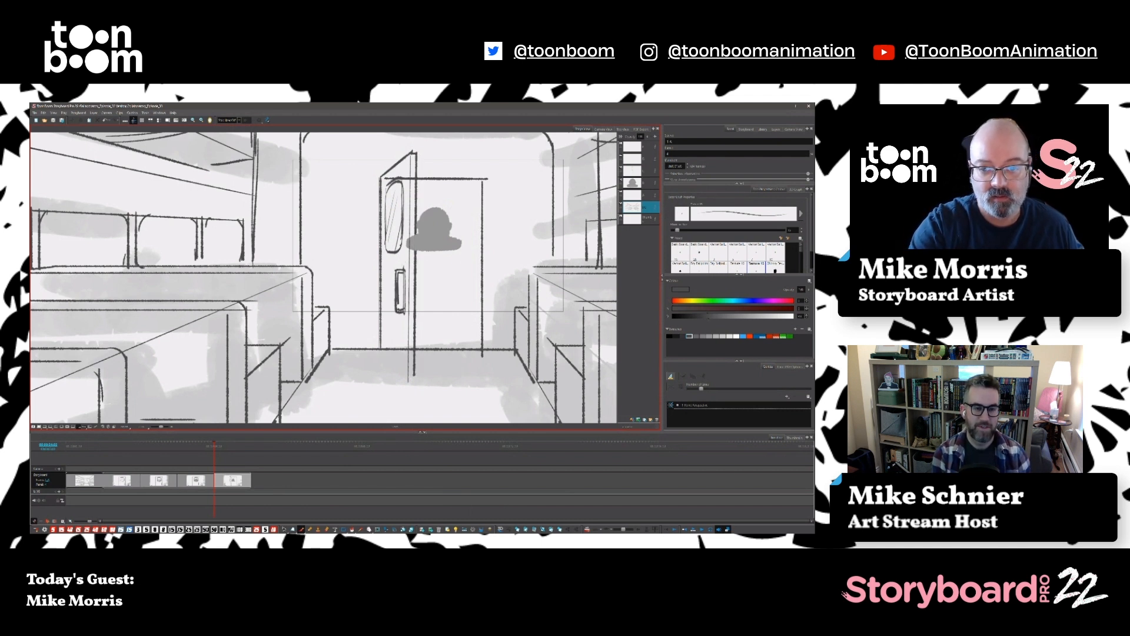
Delete the grey silhouette from its layer in the open-door panel
{"action": "left_click", "coordinate": [285, 529]}
{"action": "left_click", "coordinate": [636, 183]}
{"action": "left_click_drag", "start_coordinate": [424, 216], "coordinate": [439, 276]}
{"action": "key", "text": "Delete"}
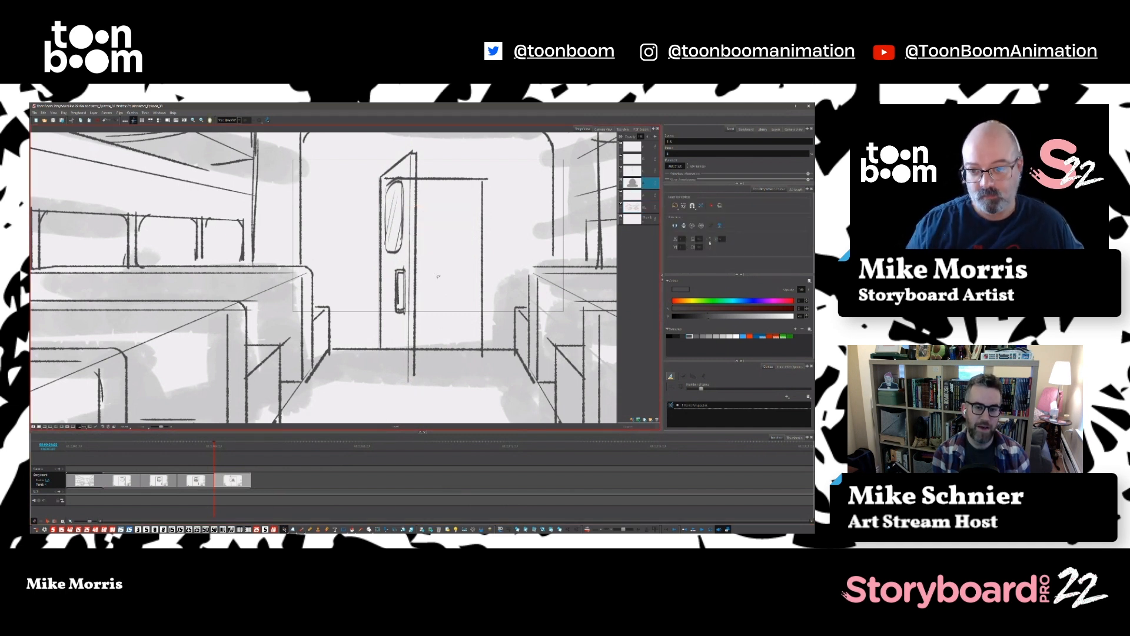
Draw a frowning man's head with hair, ears and facial features in black inside the open doorway, redoing the first stroke
{"action": "left_click", "coordinate": [302, 529]}
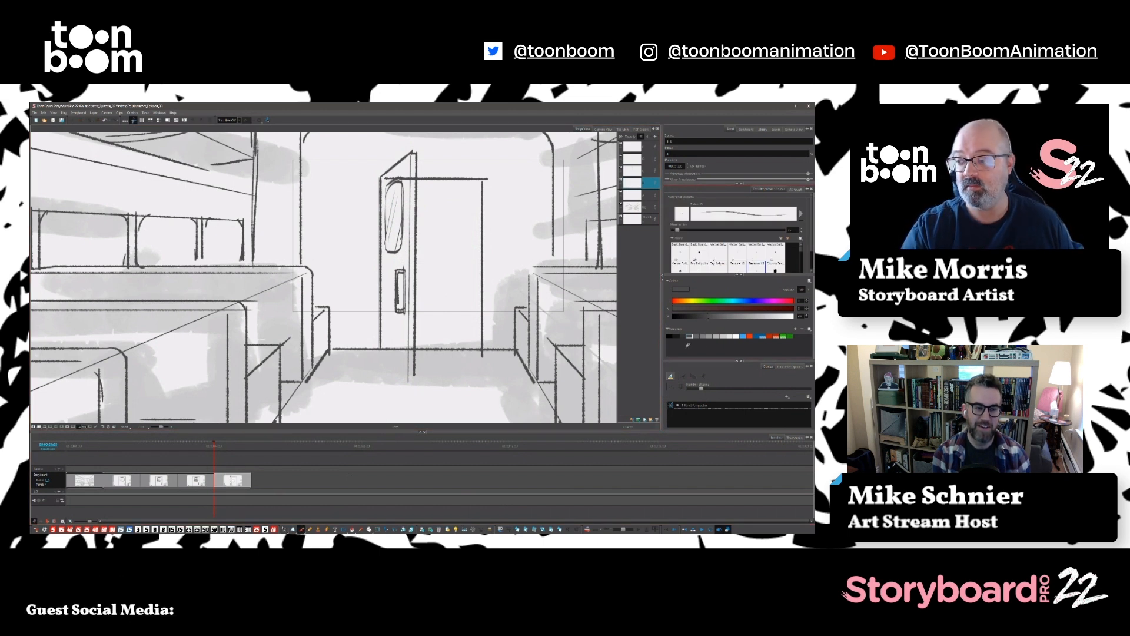
{"action": "left_click", "coordinate": [669, 336]}
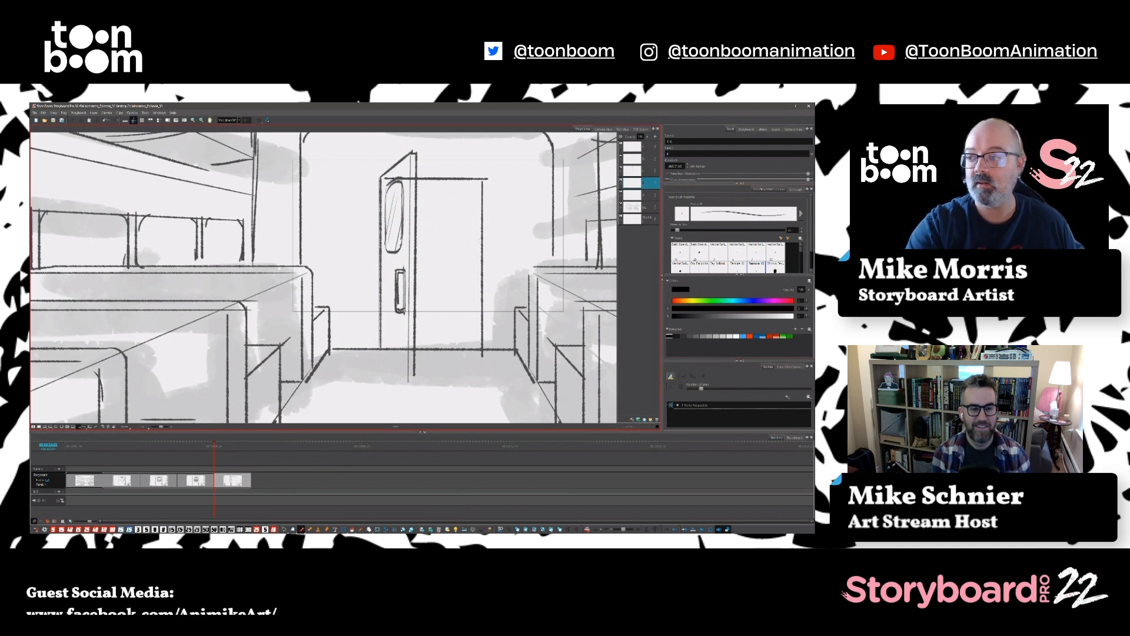
{"action": "left_click_drag", "start_coordinate": [434, 216], "coordinate": [443, 213]}
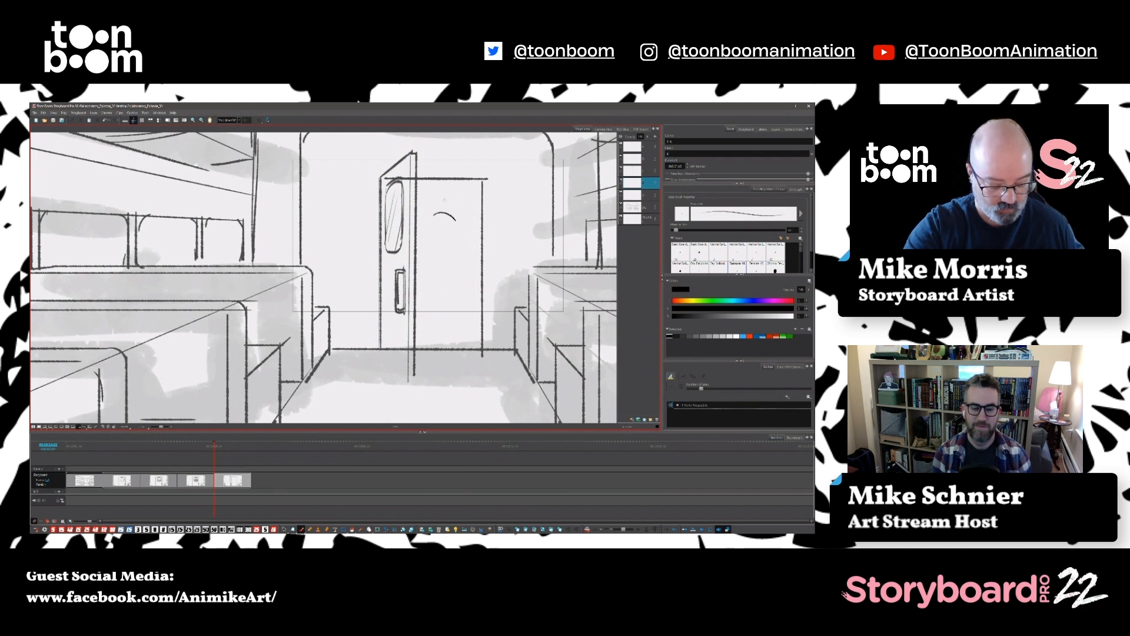
{"action": "key", "text": "ctrl+z"}
{"action": "mouse_move", "coordinate": [430, 231]}
{"action": "left_mouse_down"}
{"action": "mouse_move", "coordinate": [451, 210]}
{"action": "mouse_move", "coordinate": [455, 224]}
{"action": "mouse_move", "coordinate": [432, 237]}
{"action": "left_mouse_up"}
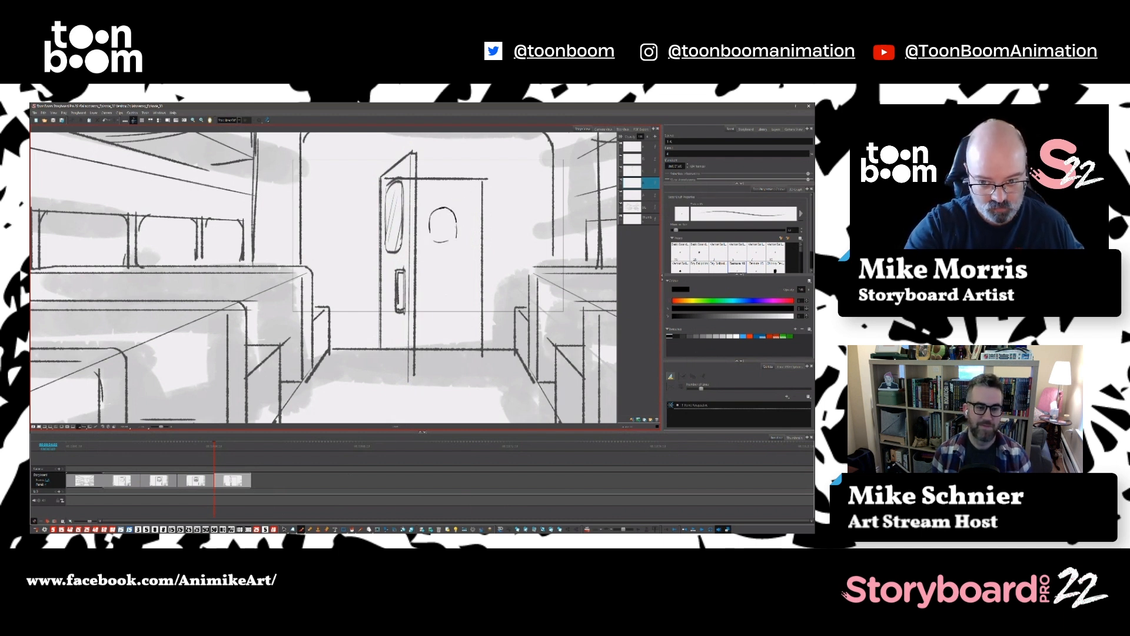
{"action": "left_click_drag", "start_coordinate": [431, 222], "coordinate": [445, 220]}
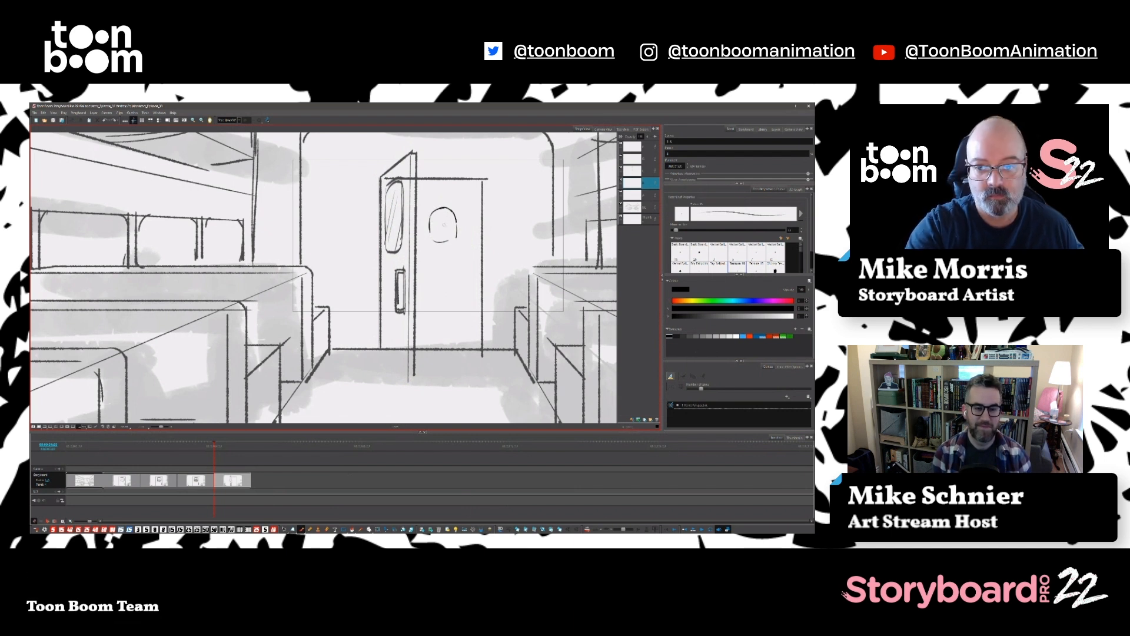
{"action": "left_click_drag", "start_coordinate": [444, 221], "coordinate": [444, 228]}
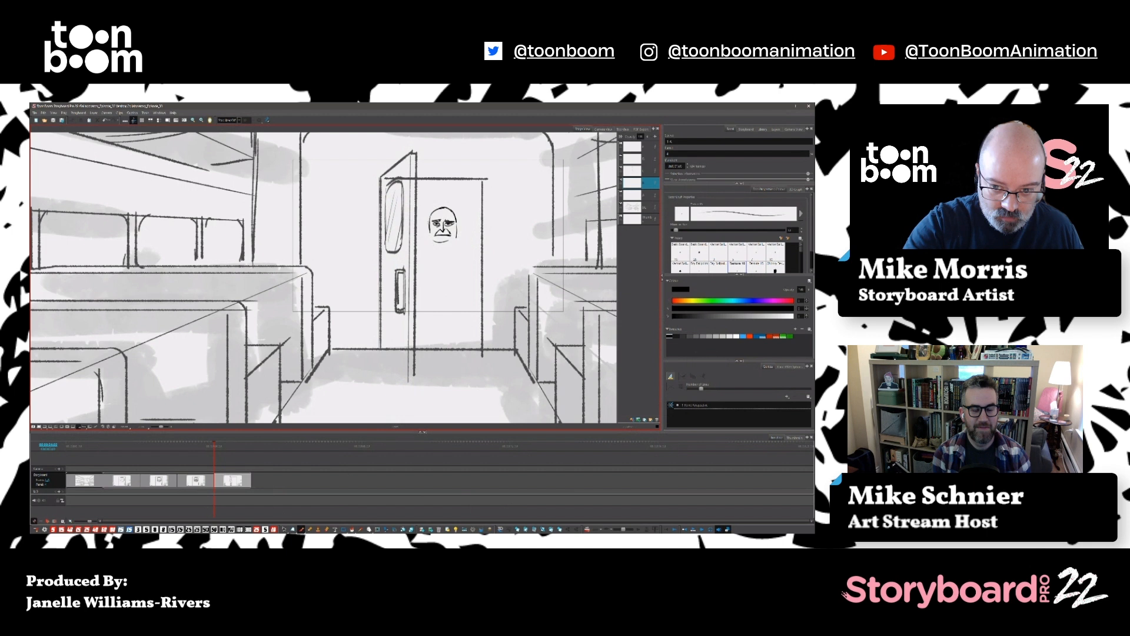
{"action": "mouse_move", "coordinate": [429, 223]}
{"action": "left_mouse_down"}
{"action": "mouse_move", "coordinate": [429, 234]}
{"action": "mouse_move", "coordinate": [433, 206]}
{"action": "mouse_move", "coordinate": [443, 207]}
{"action": "left_mouse_up"}
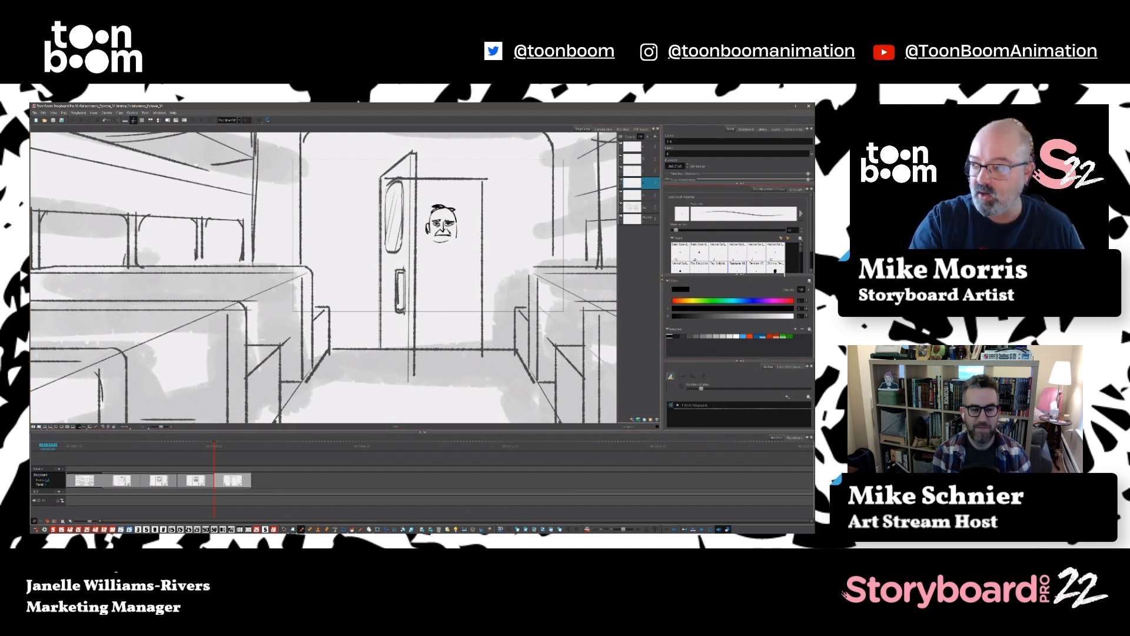
{"action": "scroll", "coordinate": [811, 241], "scroll_direction": "down", "scroll_amount": 2}
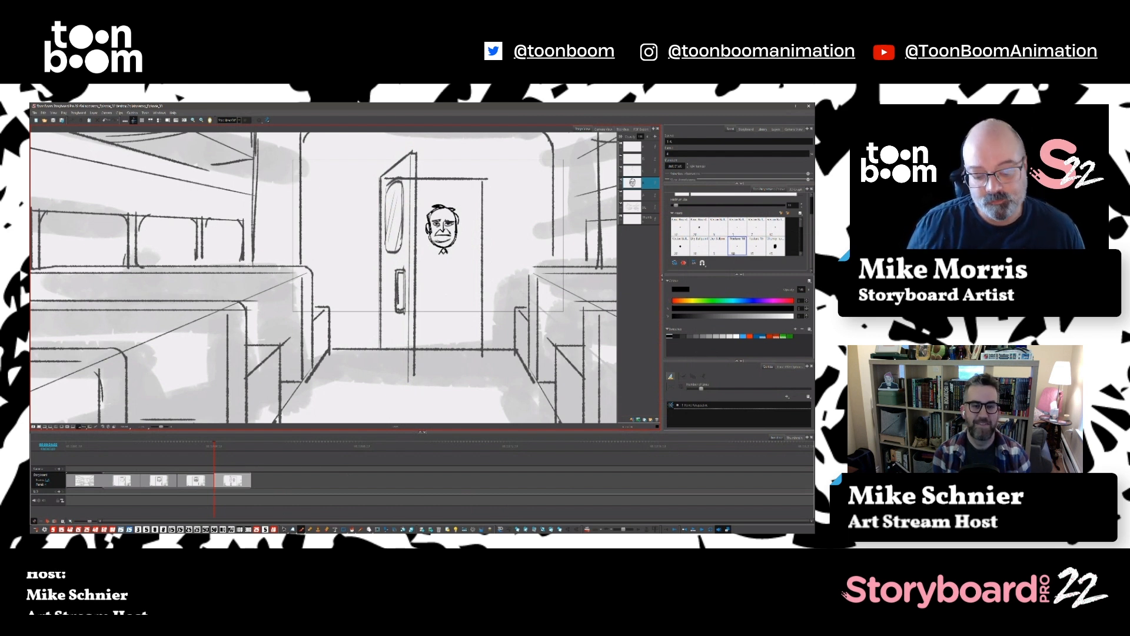
Draw the man's shoulders, shirt collar, tie and suit jacket lapels below his head
{"action": "key", "text": "alt+s"}
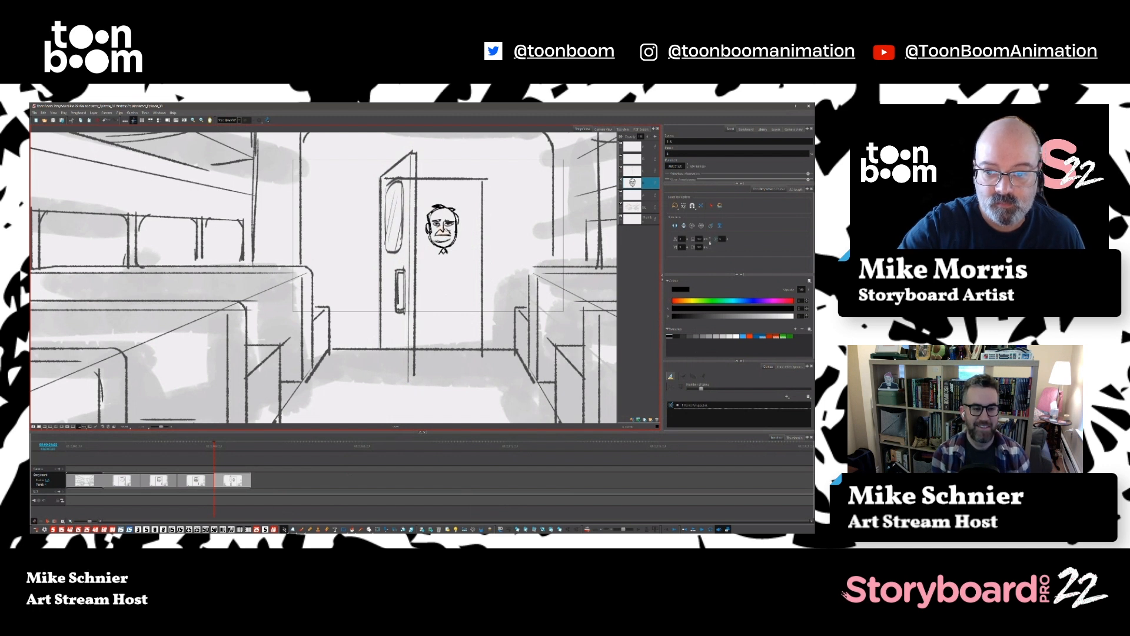
{"action": "left_click", "coordinate": [499, 242]}
{"action": "left_click", "coordinate": [302, 529]}
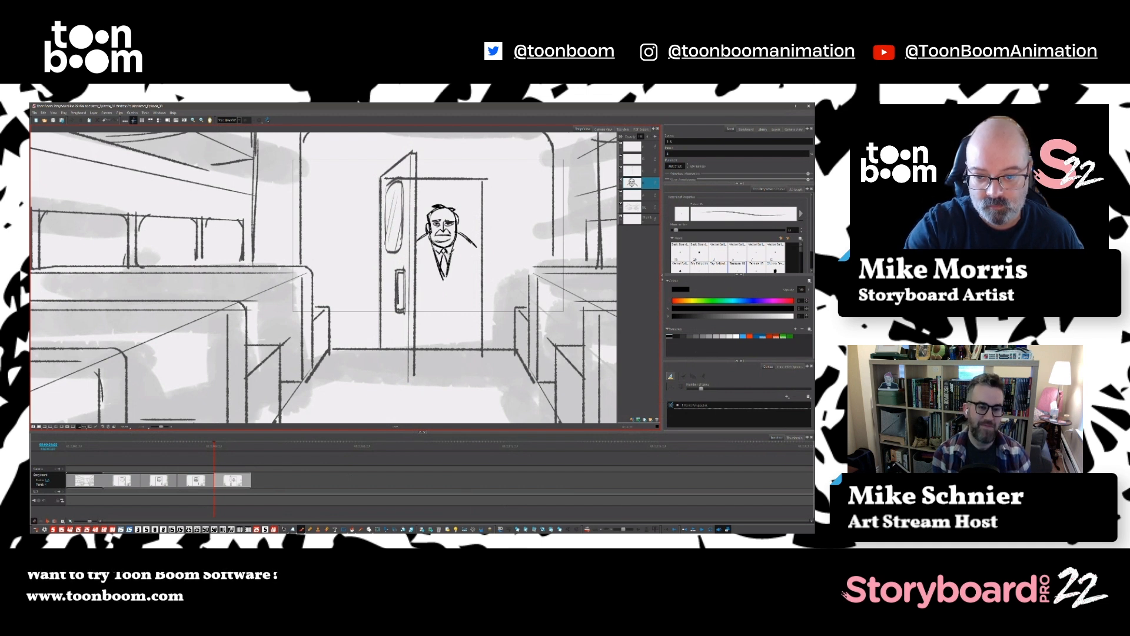
{"action": "left_click_drag", "start_coordinate": [456, 246], "coordinate": [446, 283]}
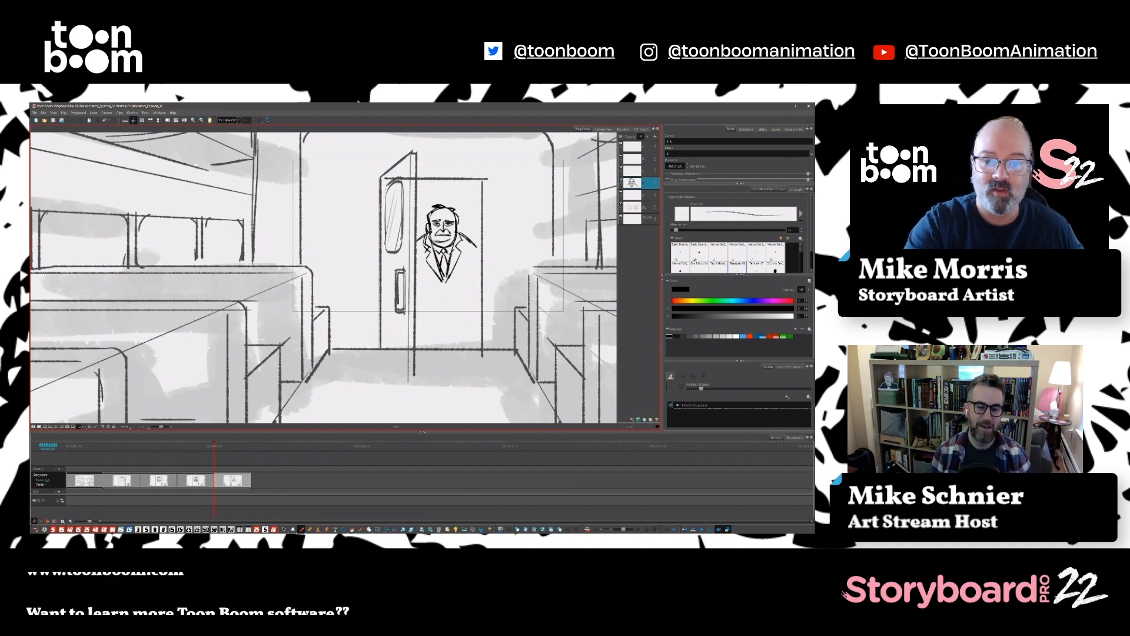
Delete the unwanted short stroke at the man's jacket lapel and switch back to the brush
{"action": "key", "text": "alt+s"}
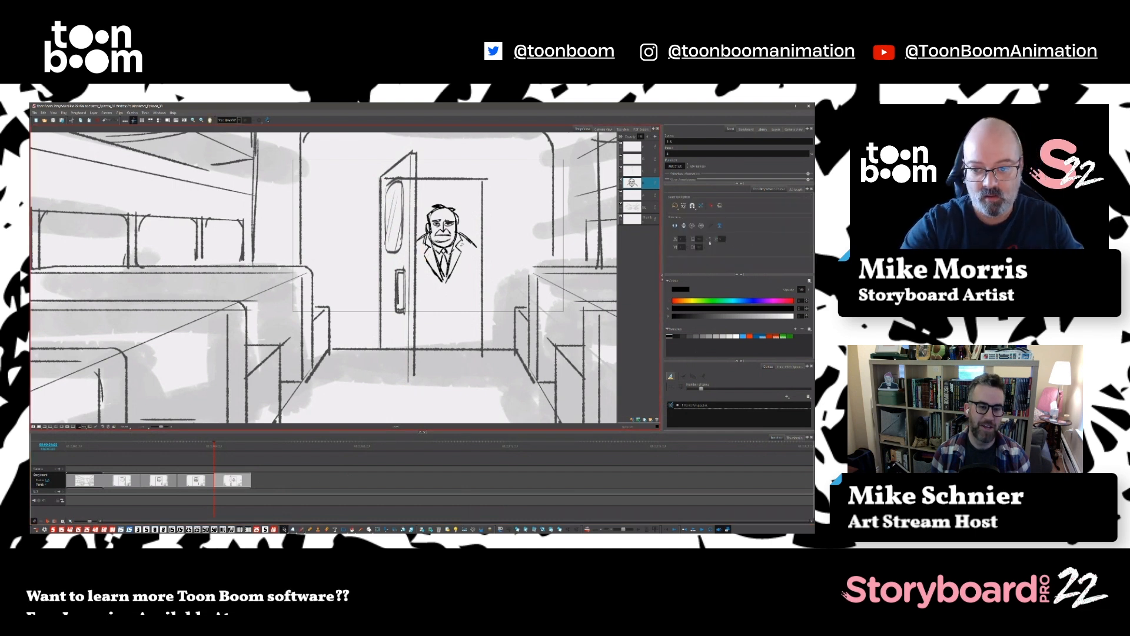
{"action": "left_click", "coordinate": [459, 248]}
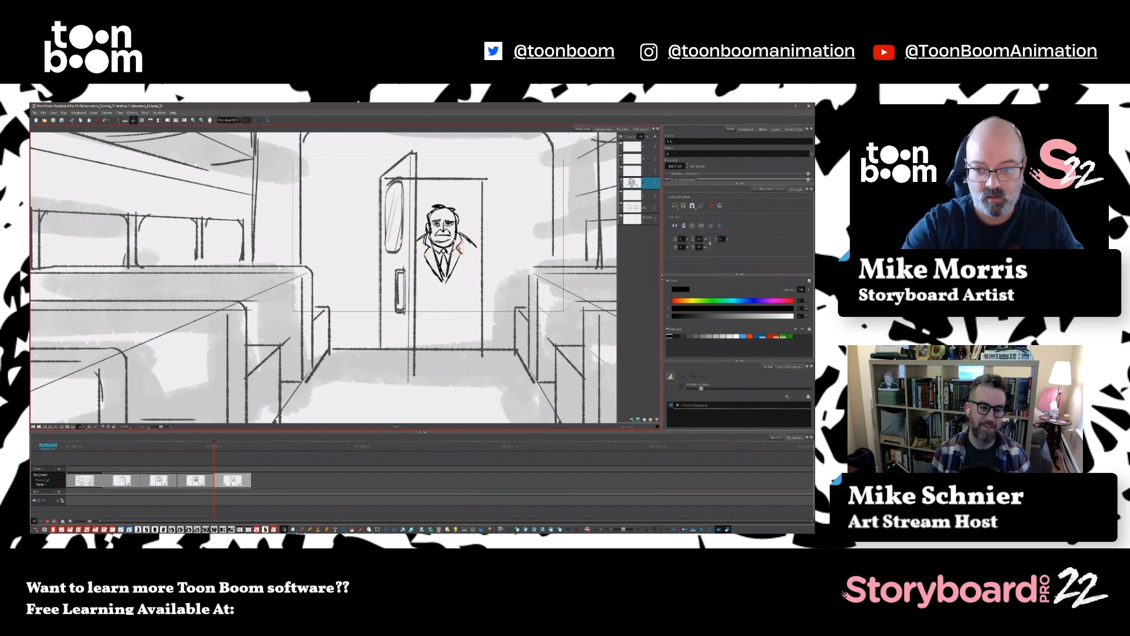
{"action": "key", "text": "Delete"}
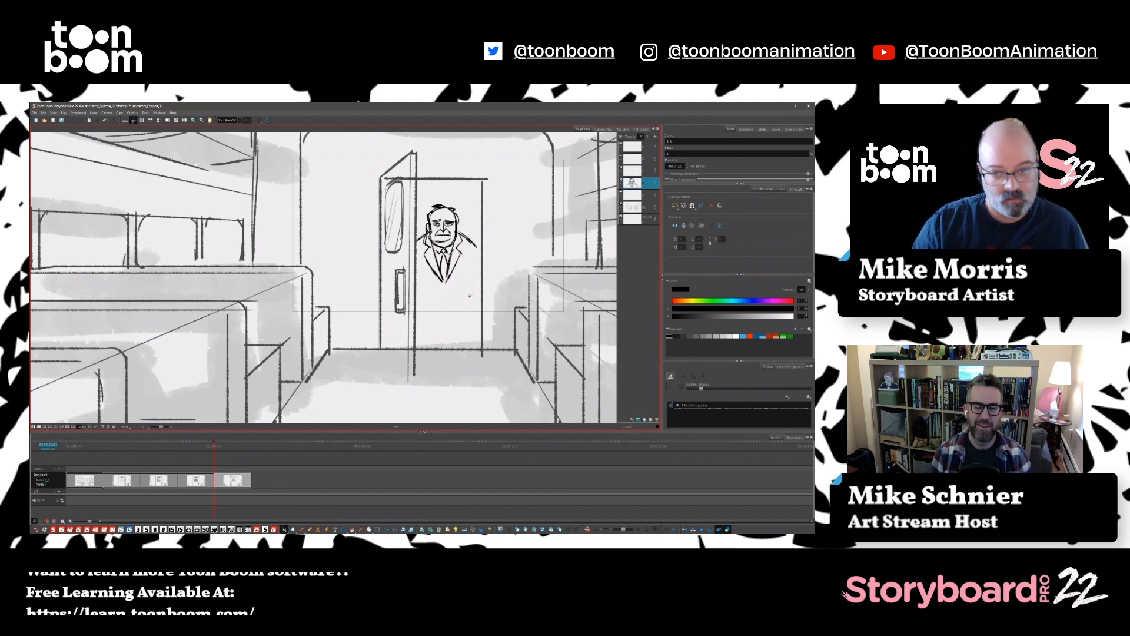
{"action": "left_click", "coordinate": [302, 529]}
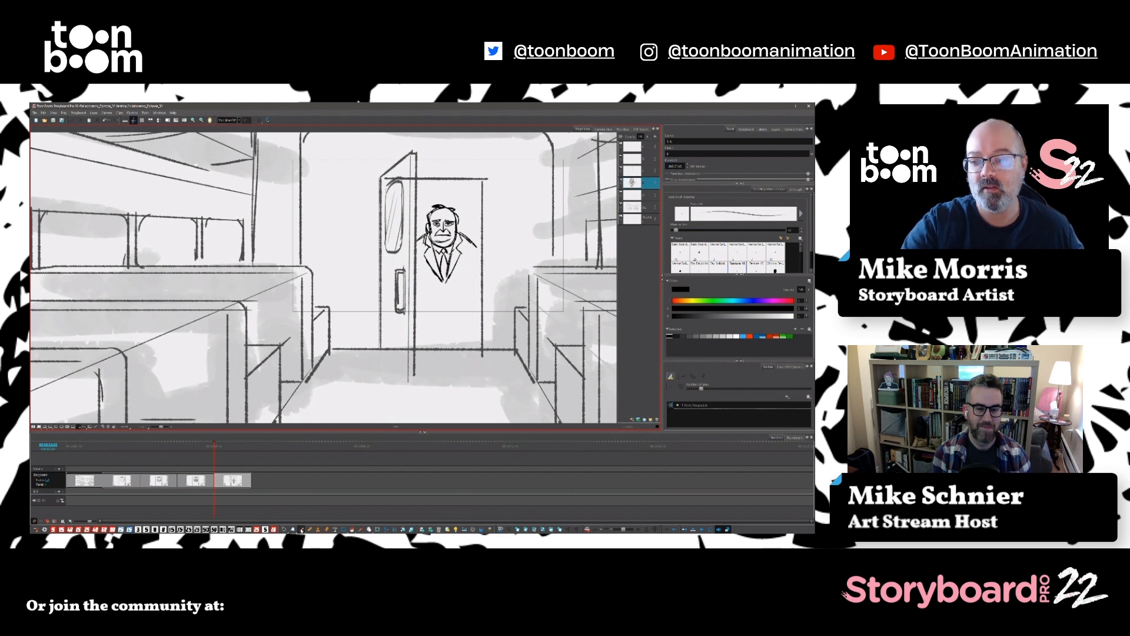
Draw the man's sleeve, hand resting on a cane, jacket hem and buttons, and trouser legs below his lapels
{"action": "left_click_drag", "start_coordinate": [467, 321], "coordinate": [468, 353]}
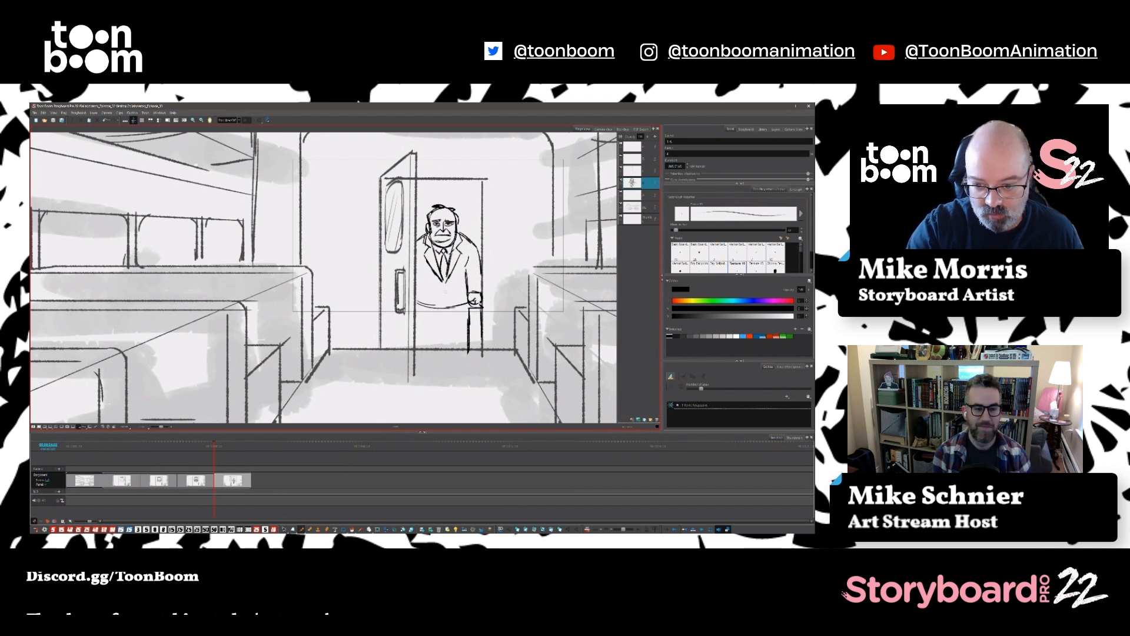
{"action": "left_click_drag", "start_coordinate": [443, 287], "coordinate": [445, 355]}
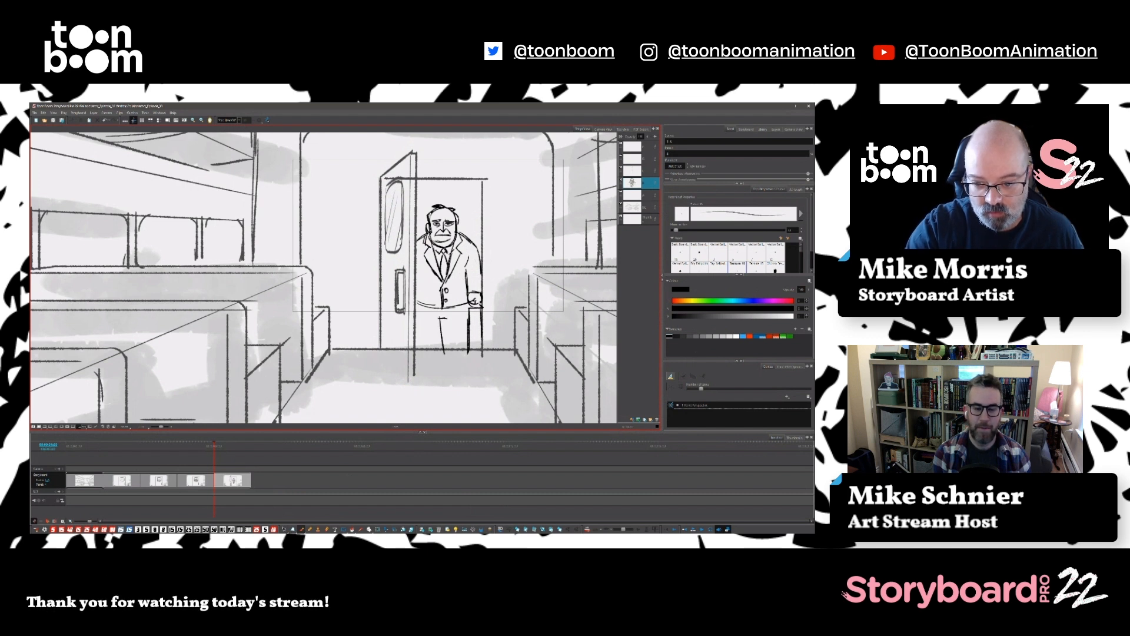
{"action": "left_click_drag", "start_coordinate": [469, 318], "coordinate": [460, 358]}
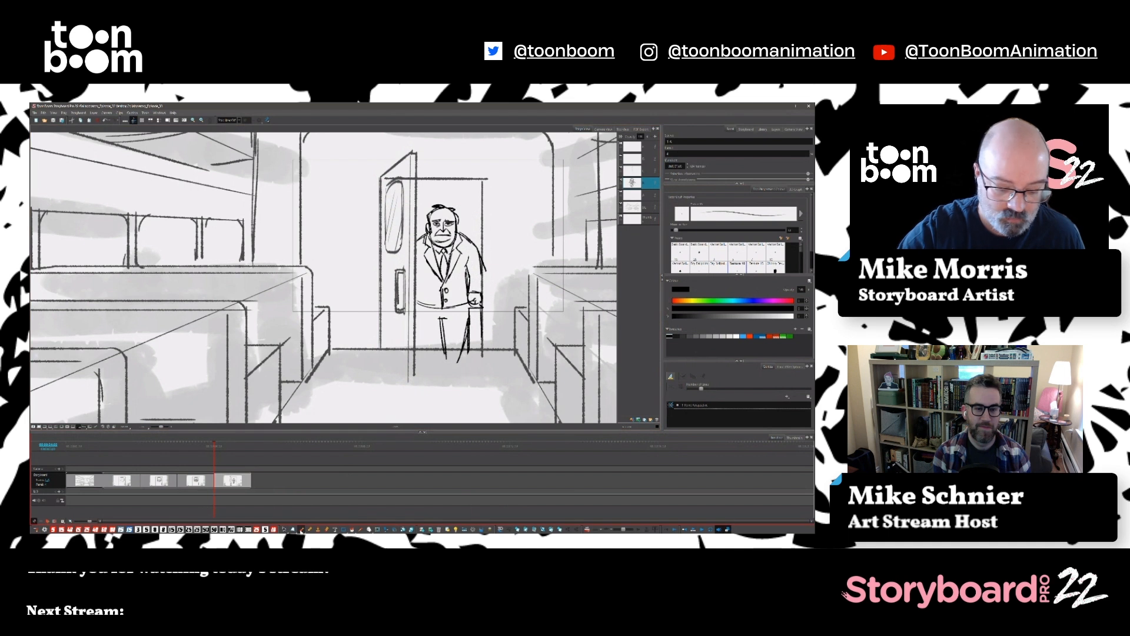
Select and delete the stray strokes at the man's sleeve on his cane side
{"action": "left_click", "coordinate": [284, 529]}
{"action": "left_click", "coordinate": [469, 283]}
{"action": "key", "text": "Delete"}
{"action": "left_click", "coordinate": [480, 260]}
{"action": "key", "text": "Delete"}
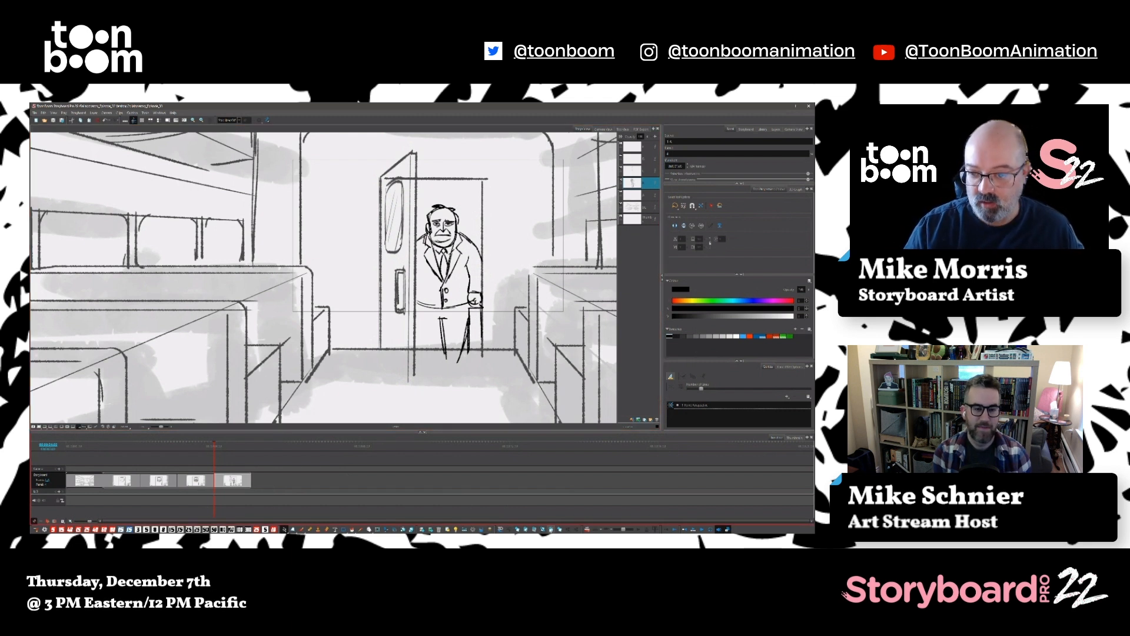
Duplicate the panel, enlarge and lower the whole man on a layer moved one place up, and compare with the previous panel
{"action": "left_click", "coordinate": [551, 529]}
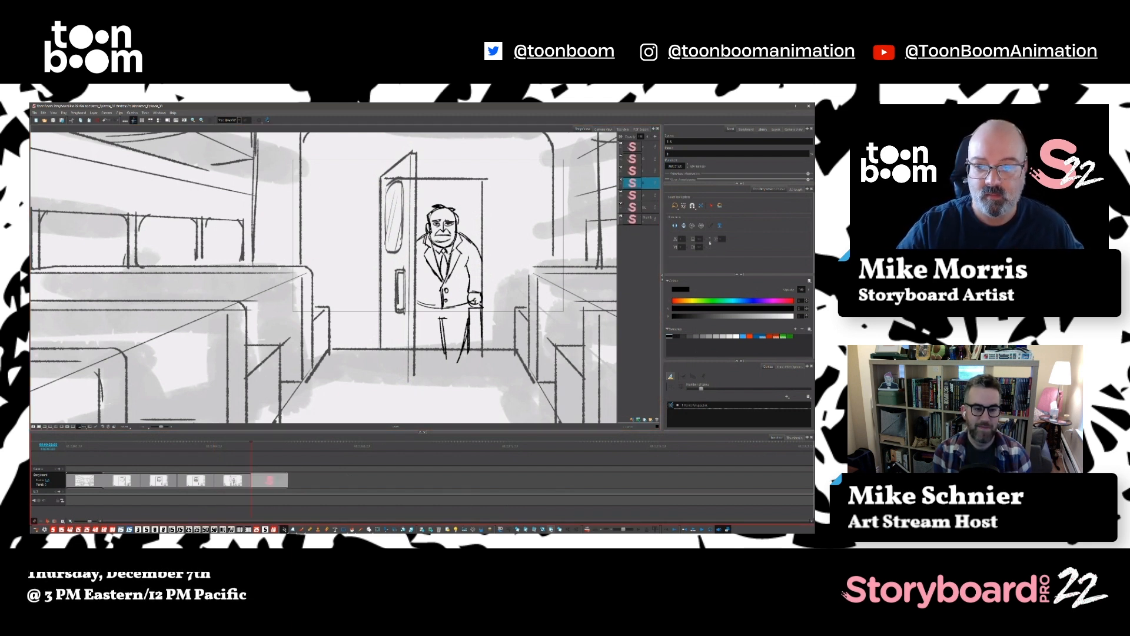
{"action": "left_click_drag", "start_coordinate": [474, 363], "coordinate": [498, 294]}
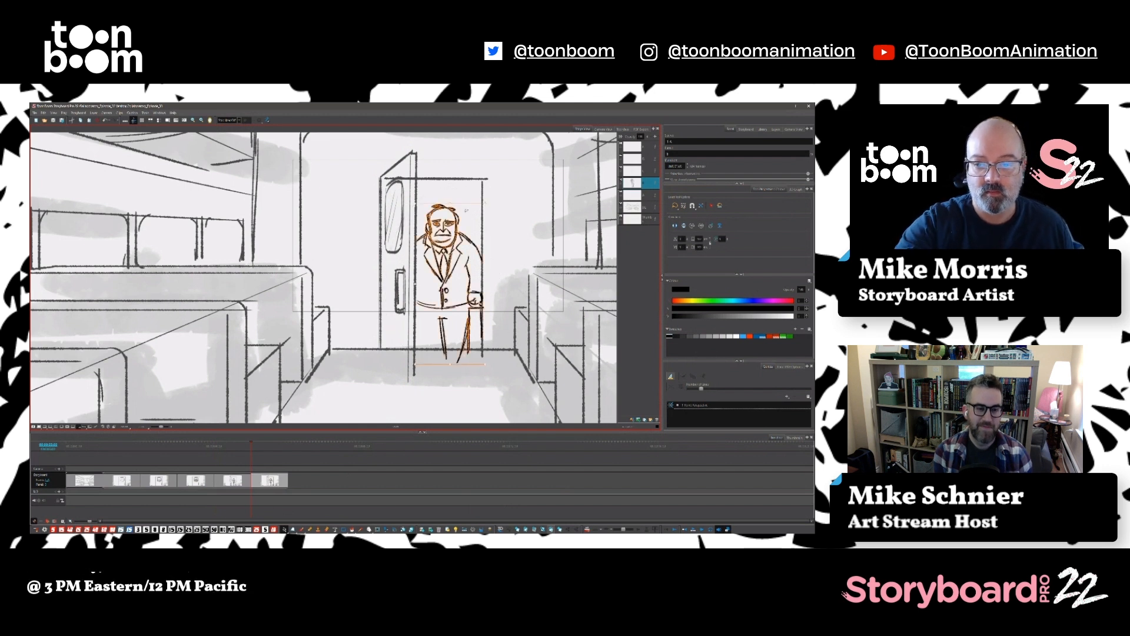
{"action": "left_click_drag", "start_coordinate": [451, 203], "coordinate": [451, 178]}
{"action": "left_click_drag", "start_coordinate": [647, 183], "coordinate": [647, 167]}
{"action": "left_click_drag", "start_coordinate": [475, 229], "coordinate": [476, 246]}
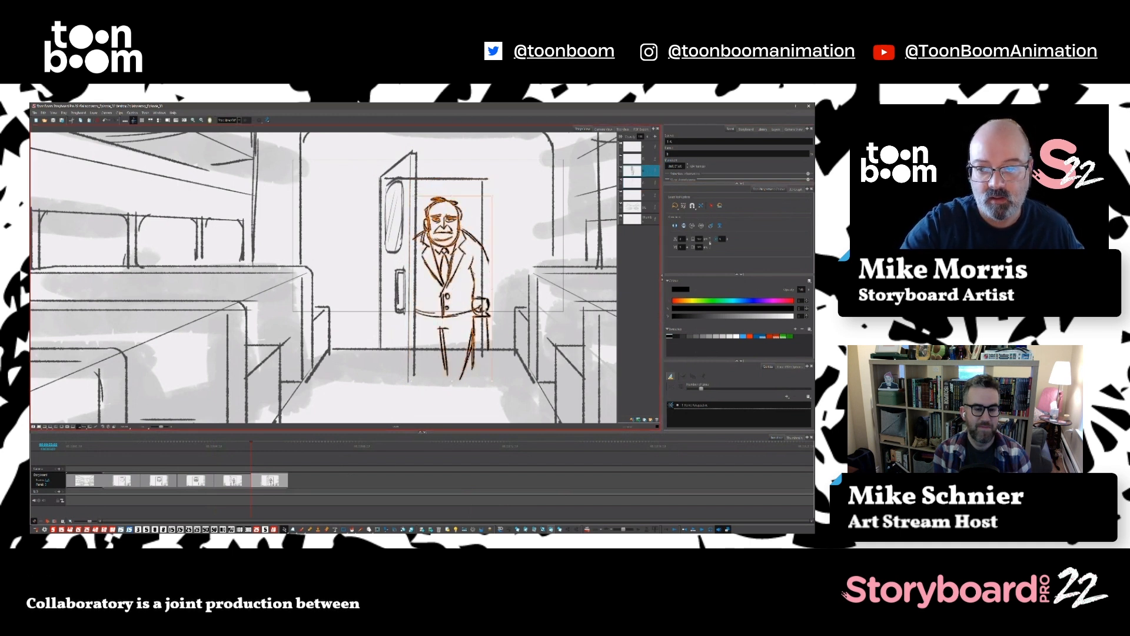
{"action": "key", "text": "Left"}
{"action": "key", "text": "Right"}
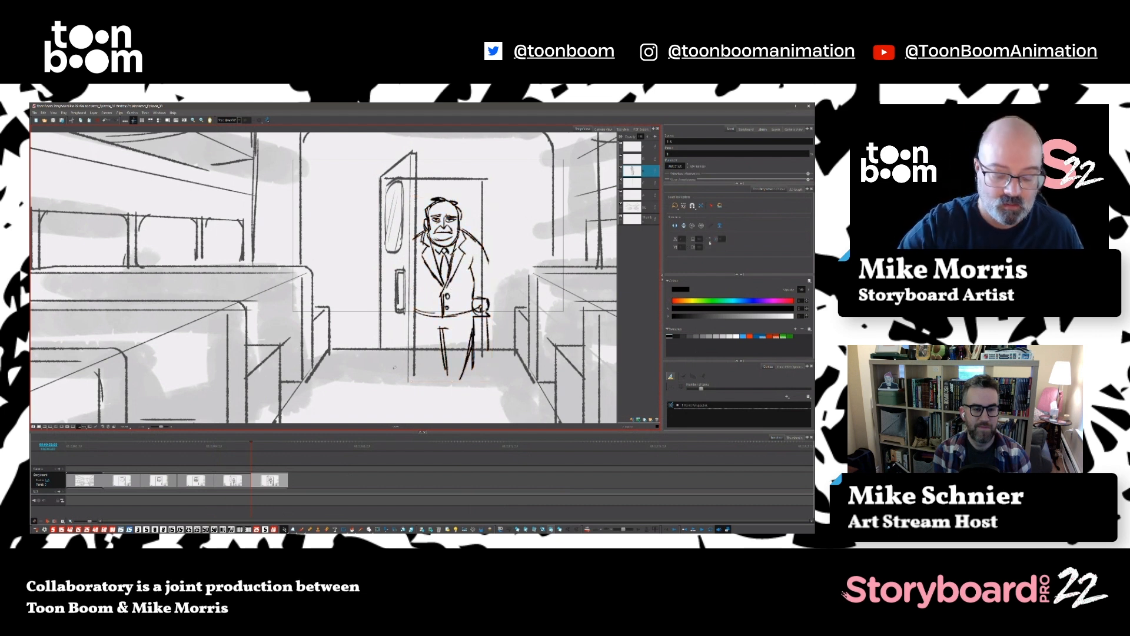
Draw the enlarged man's bent arm with its hand at the jacket front, and thicken the outline of his cane-side sleeve
{"action": "key", "text": "alt+b"}
{"action": "mouse_move", "coordinate": [411, 239]}
{"action": "left_mouse_down"}
{"action": "mouse_move", "coordinate": [401, 270]}
{"action": "mouse_move", "coordinate": [420, 303]}
{"action": "mouse_move", "coordinate": [428, 289]}
{"action": "mouse_move", "coordinate": [399, 277]}
{"action": "mouse_move", "coordinate": [436, 311]}
{"action": "left_mouse_up"}
{"action": "left_click_drag", "start_coordinate": [488, 259], "coordinate": [490, 295]}
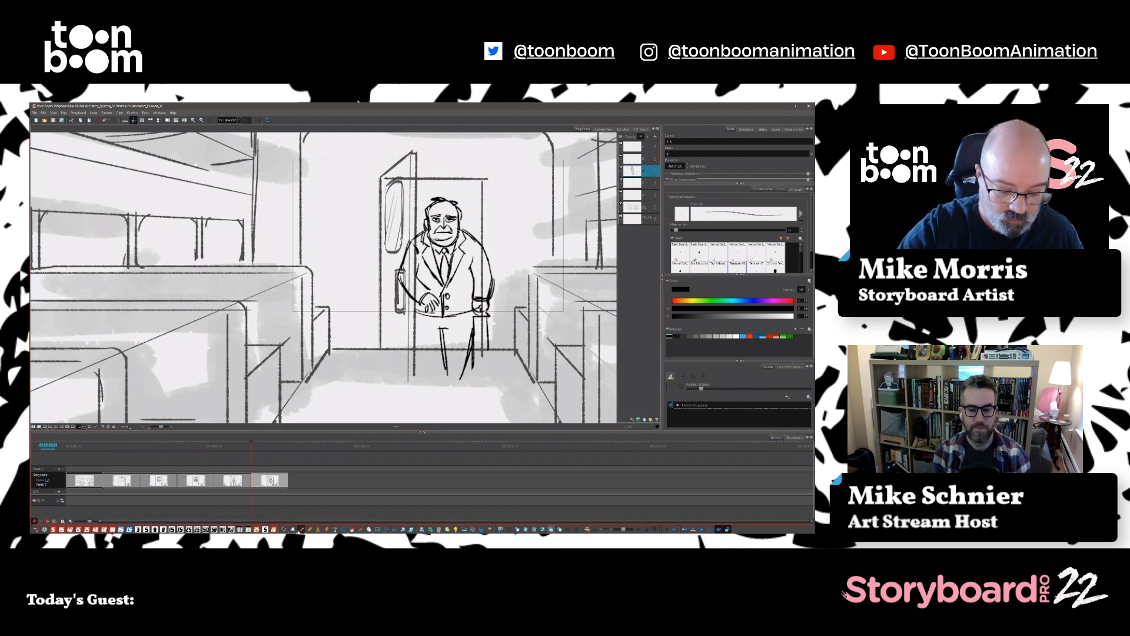
Delete the old strokes at the man's cane-side hand, check the previous panel, and complete his leg outlines with the brush
{"action": "key", "text": "alt+s"}
{"action": "left_click", "coordinate": [484, 294]}
{"action": "key", "text": "Delete"}
{"action": "key", "text": "Delete"}
{"action": "key", "text": "f"}
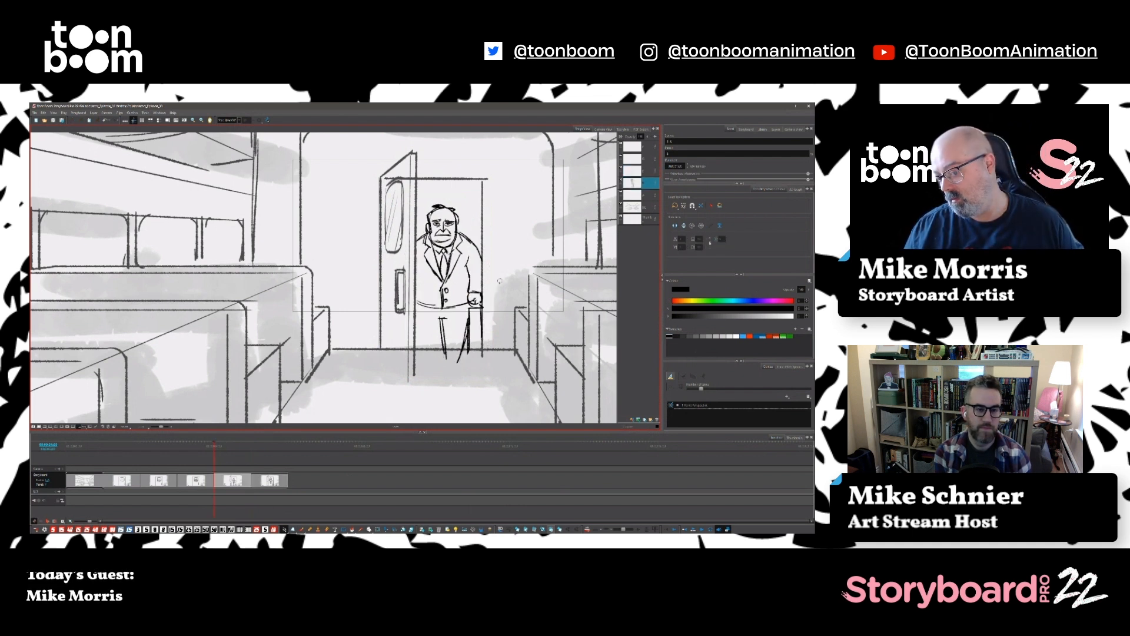
{"action": "key", "text": "alt+b"}
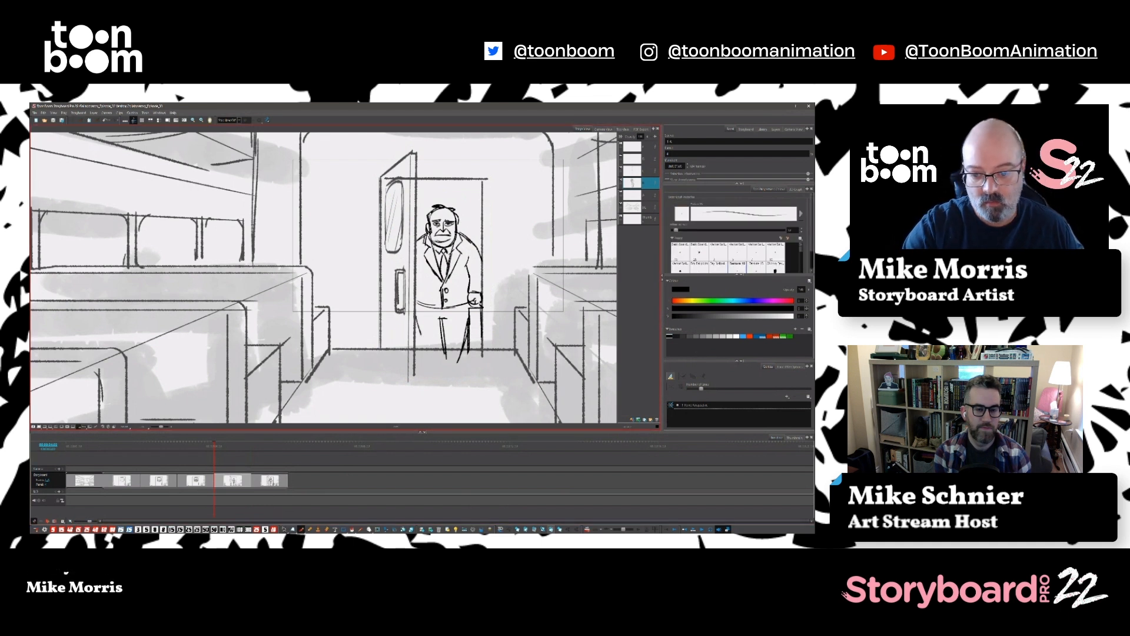
{"action": "key", "text": "g"}
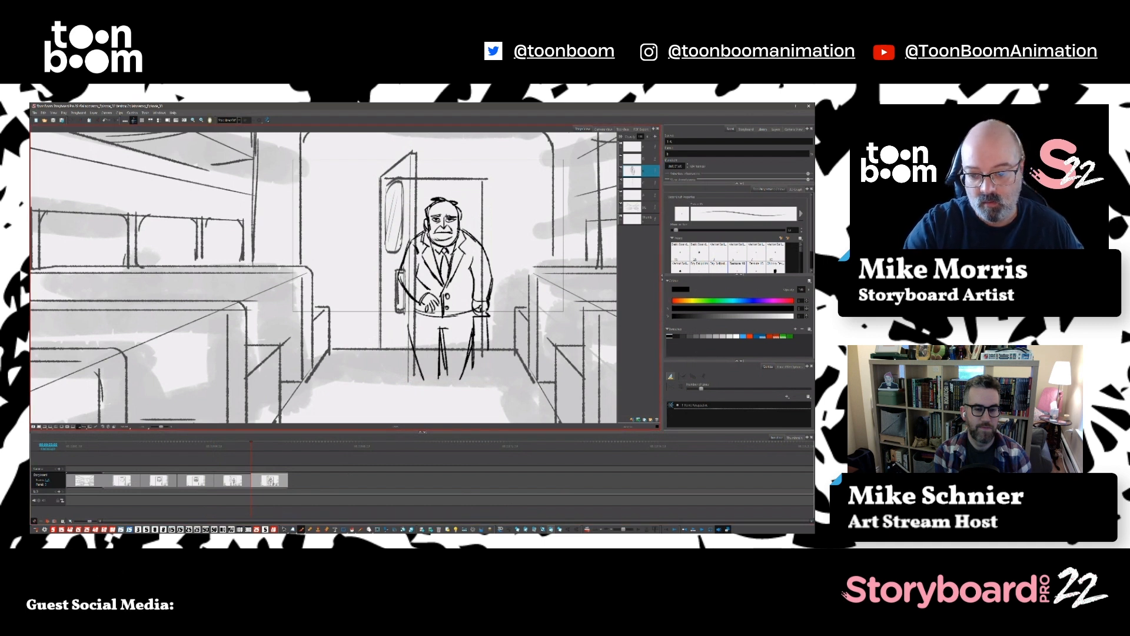
Select and delete the old overlapping trouser leg strokes below the man's jacket
{"action": "left_click", "coordinate": [285, 529]}
{"action": "left_click", "coordinate": [445, 353]}
{"action": "key", "text": "Delete"}
{"action": "left_click", "coordinate": [472, 350]}
{"action": "key", "text": "Delete"}
{"action": "left_click", "coordinate": [464, 354]}
{"action": "key", "text": "Delete"}
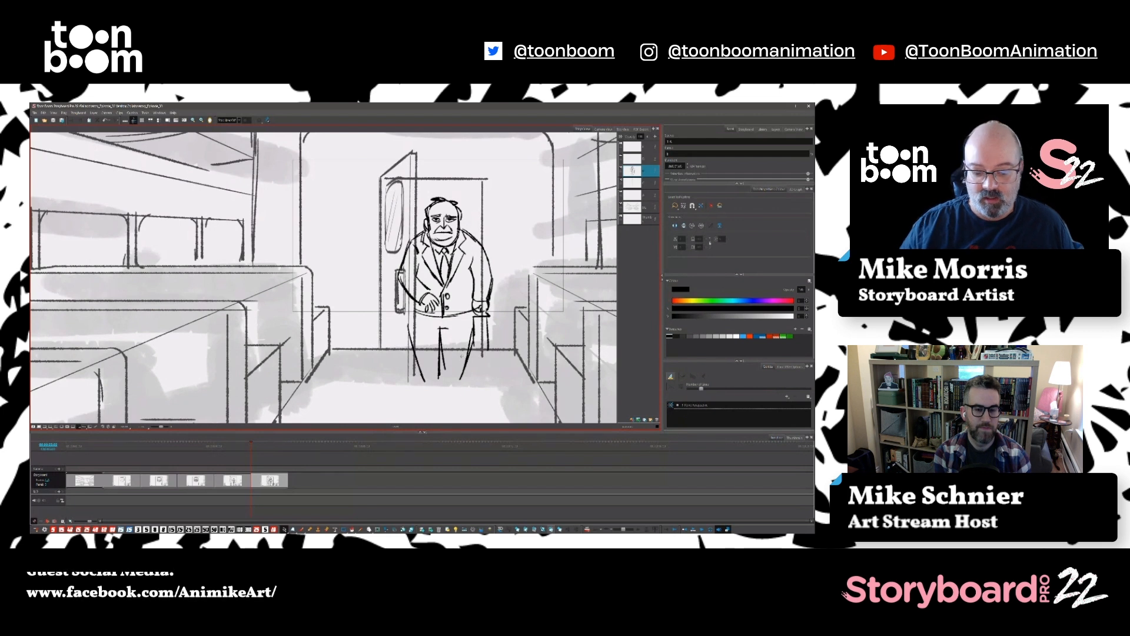
Duplicate the panel, enlarge the whole man further and lower him, and flip through the preceding panels to compare
{"action": "left_click", "coordinate": [552, 530]}
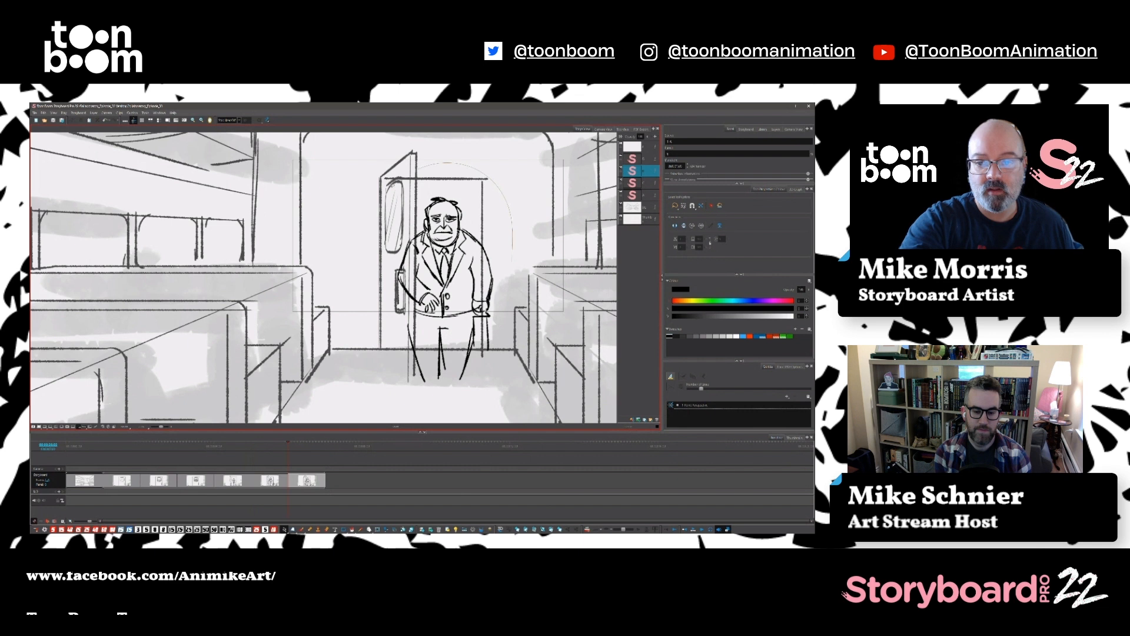
{"action": "key", "text": "ctrl+a"}
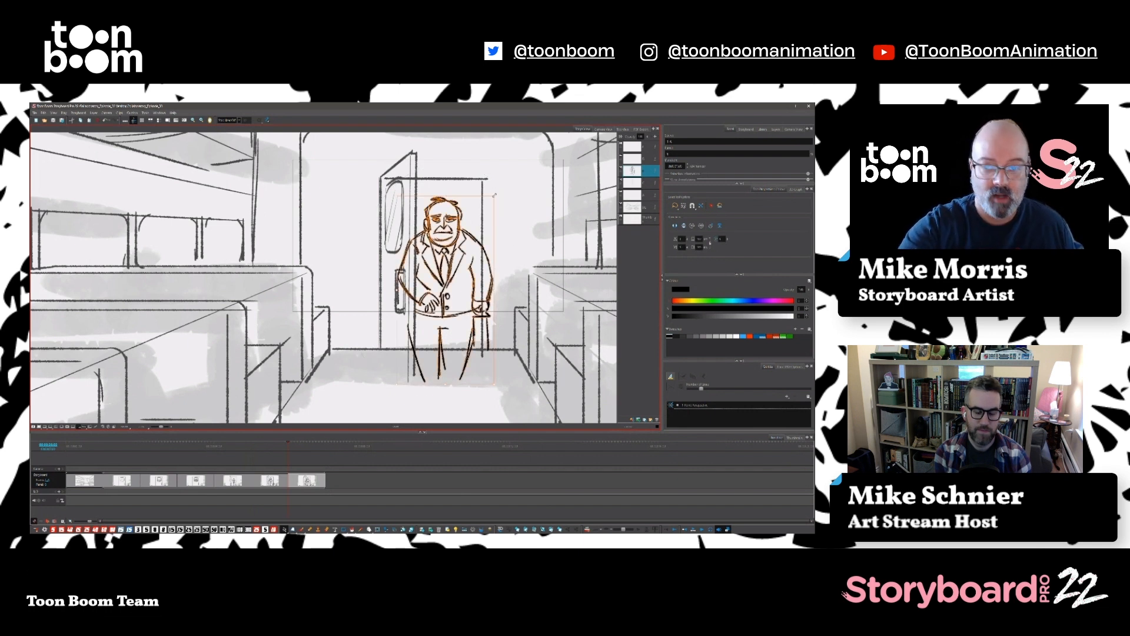
{"action": "left_click_drag", "start_coordinate": [495, 195], "coordinate": [516, 183]}
{"action": "left_click_drag", "start_coordinate": [473, 222], "coordinate": [470, 231]}
{"action": "left_click", "coordinate": [527, 196]}
{"action": "key", "text": "Left"}
{"action": "key", "text": "Left"}
{"action": "key", "text": "Right"}
{"action": "key", "text": "Right"}
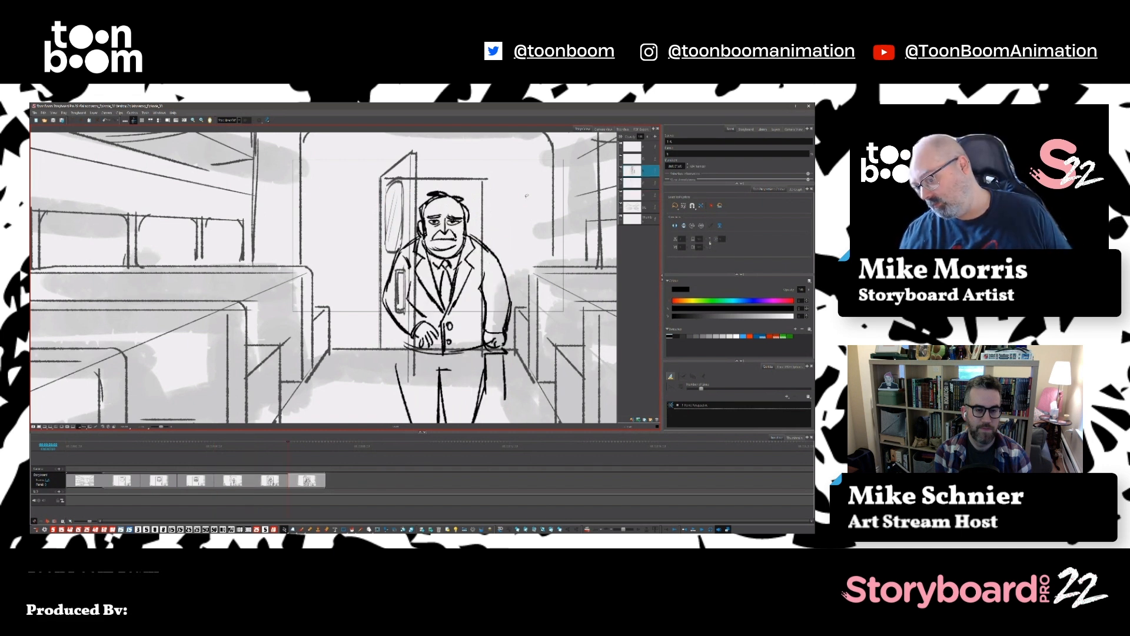
Replace the man's bent arm and hand in front of the door with a newly drawn arm hanging at his side
{"action": "left_click_drag", "start_coordinate": [406, 355], "coordinate": [443, 341]}
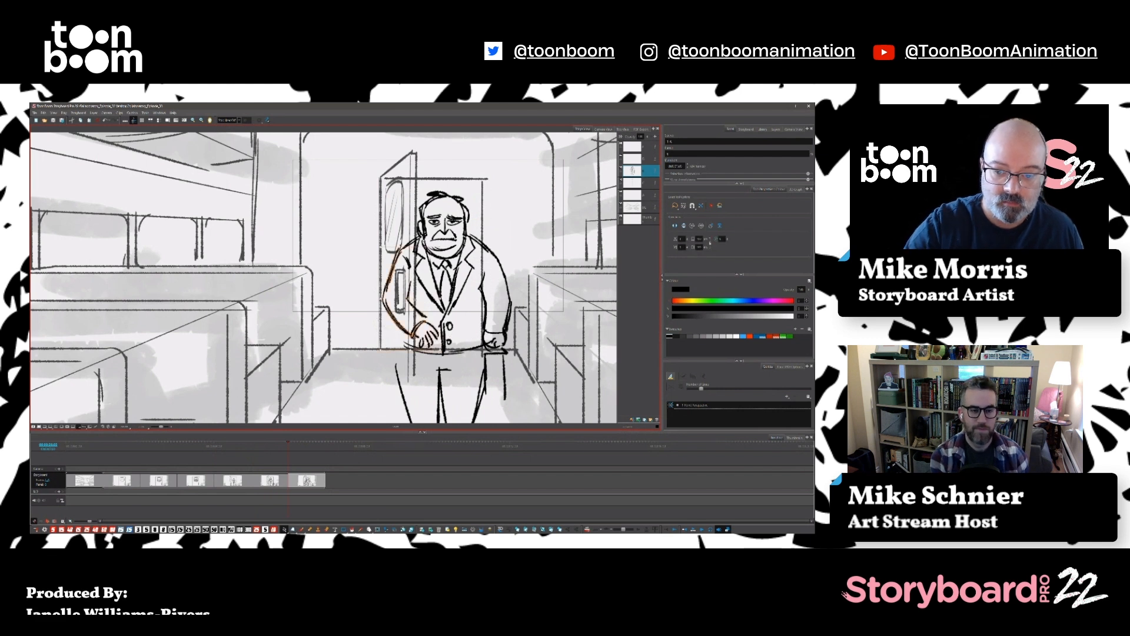
{"action": "key", "text": "Delete"}
{"action": "key", "text": "alt+b"}
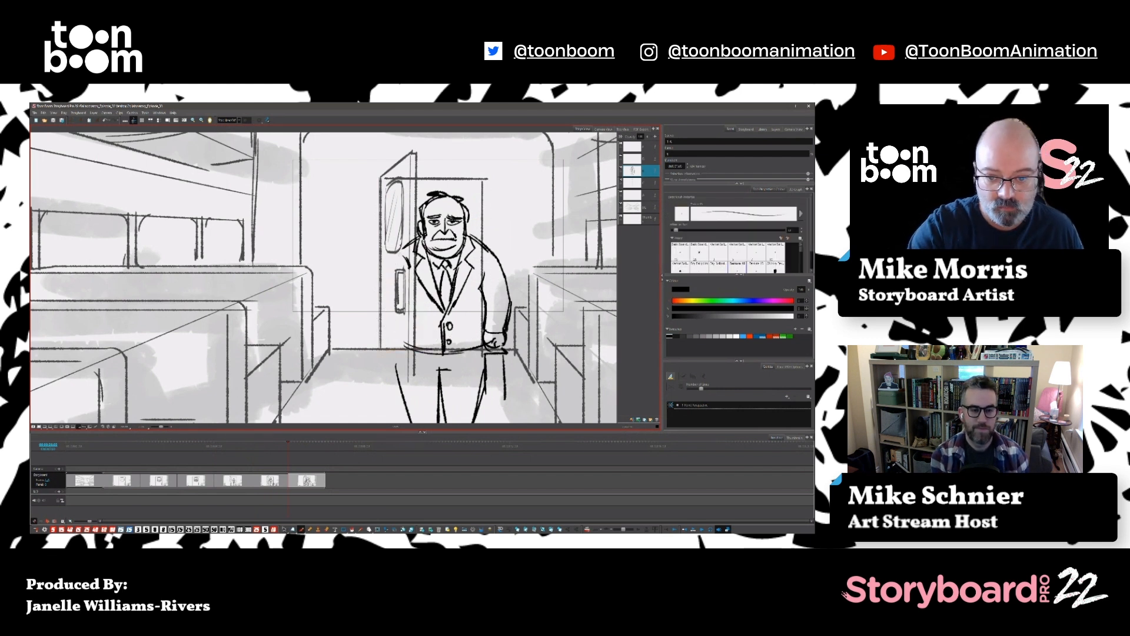
{"action": "mouse_move", "coordinate": [393, 254]}
{"action": "left_mouse_down"}
{"action": "mouse_move", "coordinate": [376, 296]}
{"action": "mouse_move", "coordinate": [403, 305]}
{"action": "mouse_move", "coordinate": [373, 325]}
{"action": "left_mouse_up"}
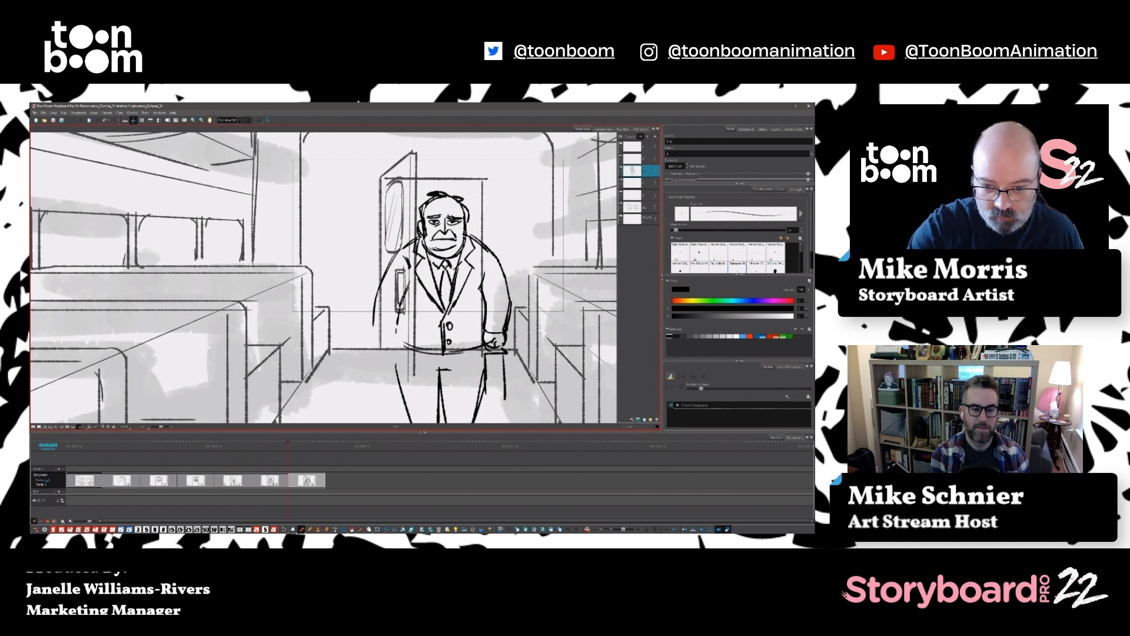
{"action": "key", "text": "alt+s"}
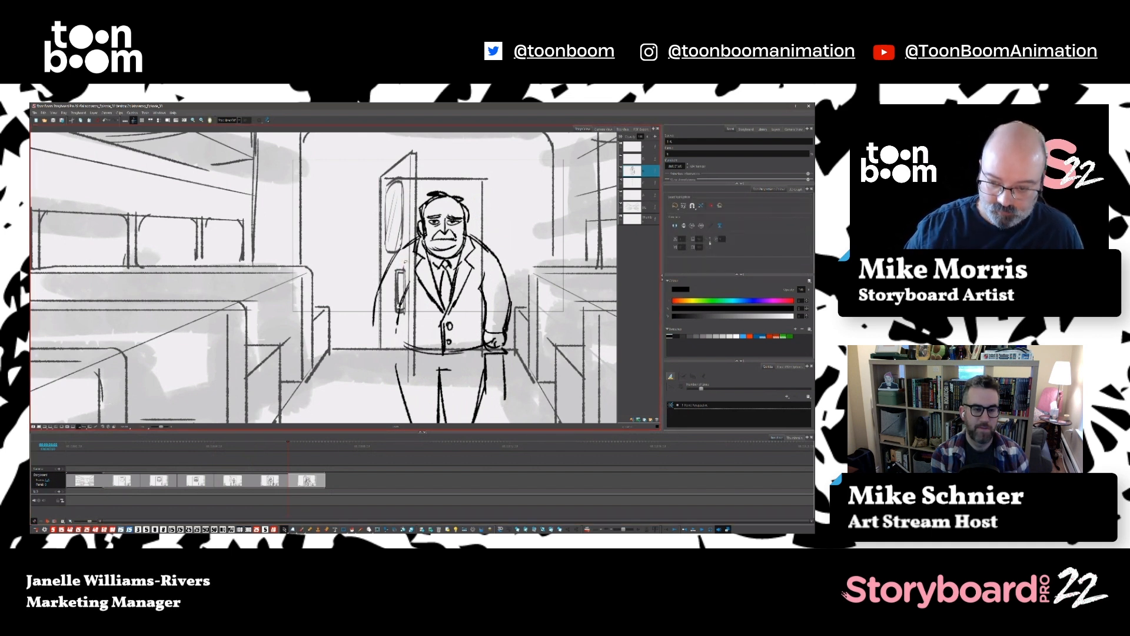
{"action": "key", "text": "alt+b"}
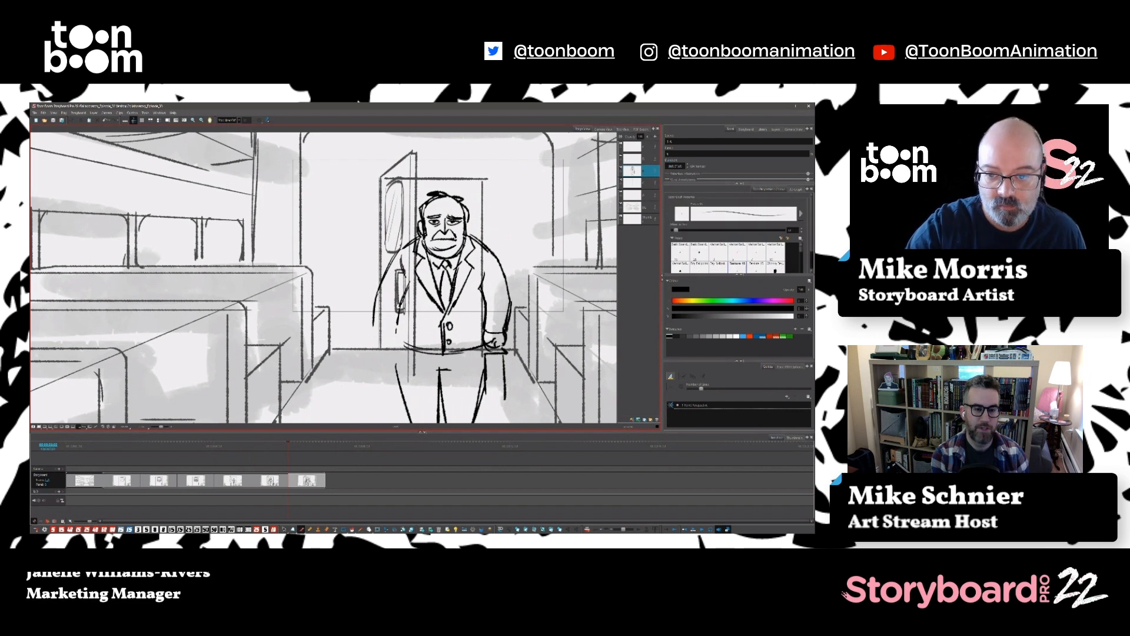
{"action": "left_click_drag", "start_coordinate": [400, 306], "coordinate": [396, 347]}
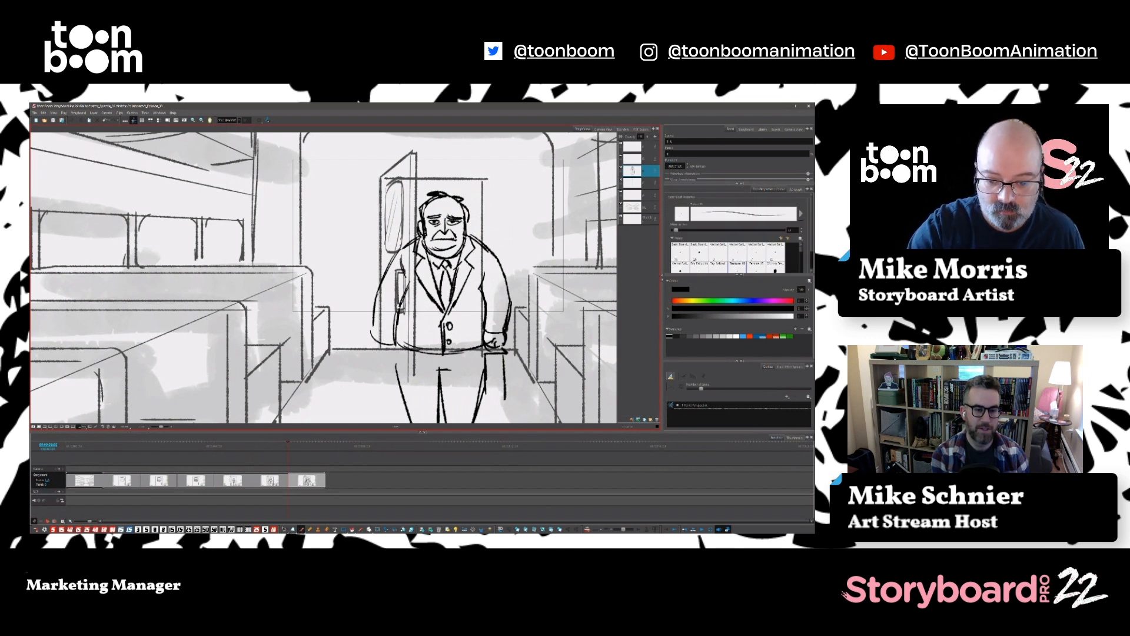
{"action": "left_click_drag", "start_coordinate": [374, 310], "coordinate": [373, 343]}
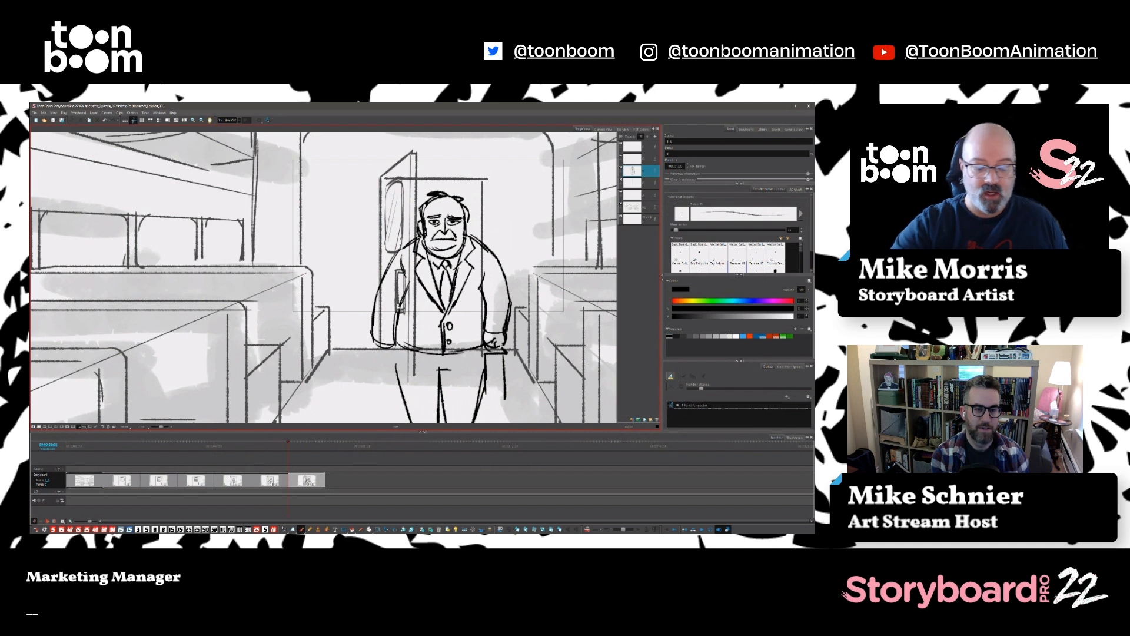
Tilt the man's cane-side hand and cane slightly outward, shift the cane's outer stroke outward, and return to the brush
{"action": "key", "text": "alt+s"}
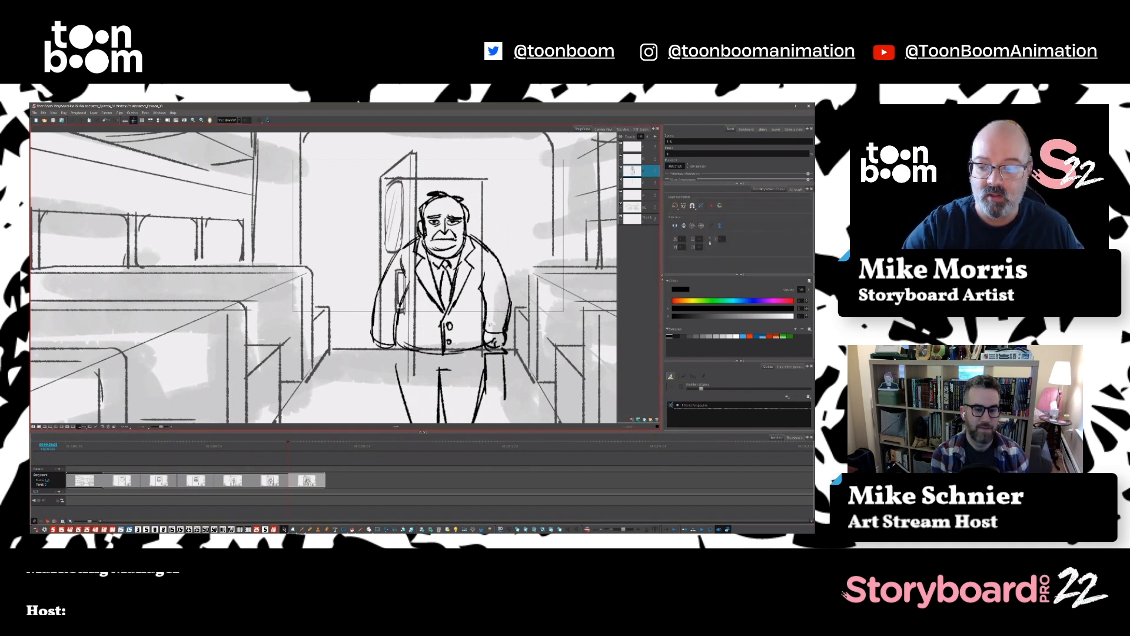
{"action": "left_click_drag", "start_coordinate": [517, 362], "coordinate": [515, 352]}
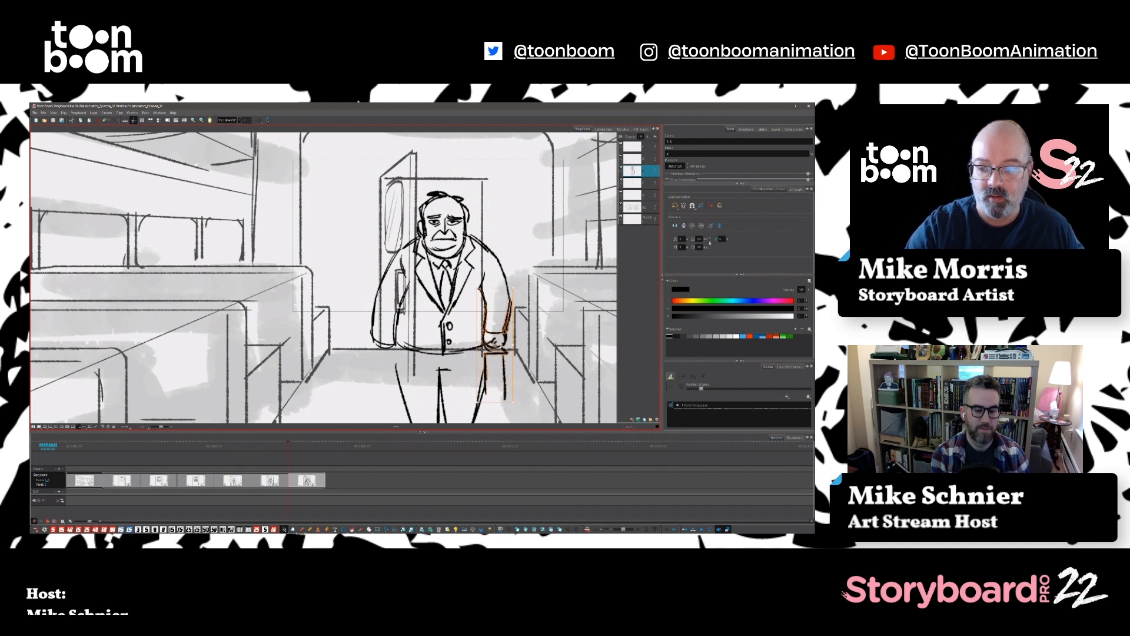
{"action": "left_click_drag", "start_coordinate": [516, 404], "coordinate": [524, 402]}
{"action": "left_click", "coordinate": [511, 377]}
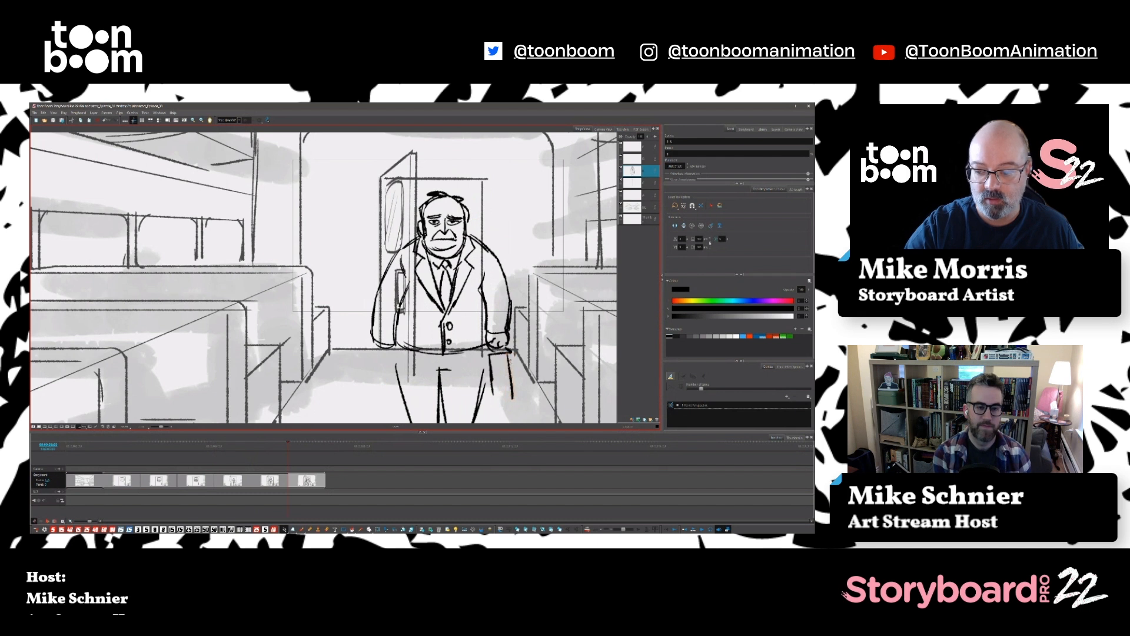
{"action": "left_click_drag", "start_coordinate": [510, 374], "coordinate": [514, 376]}
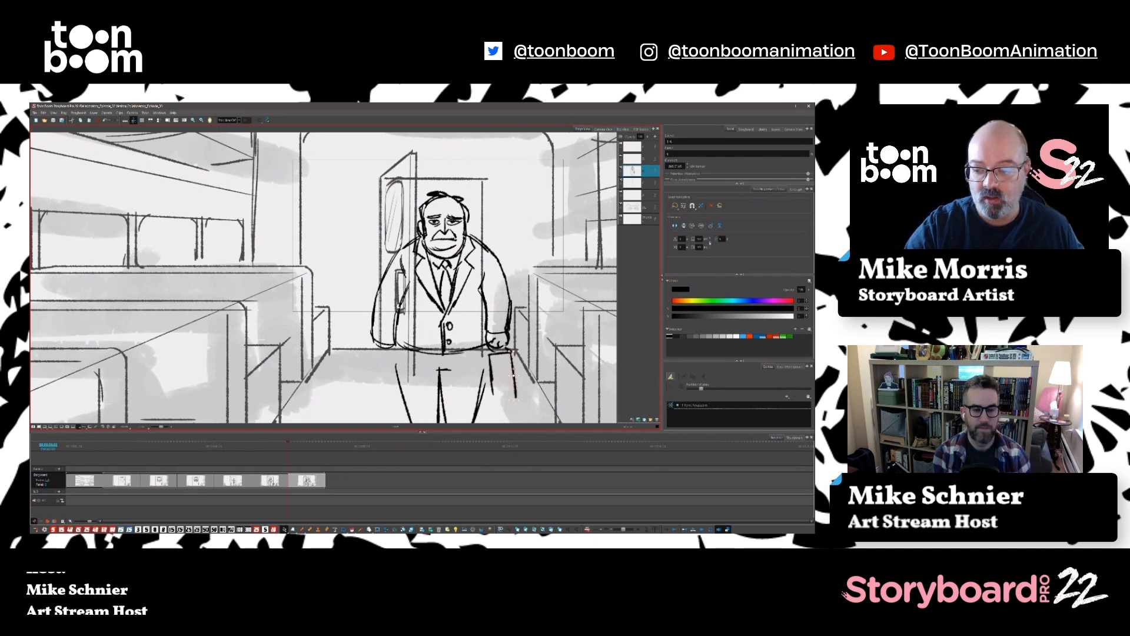
{"action": "key", "text": "alt+b"}
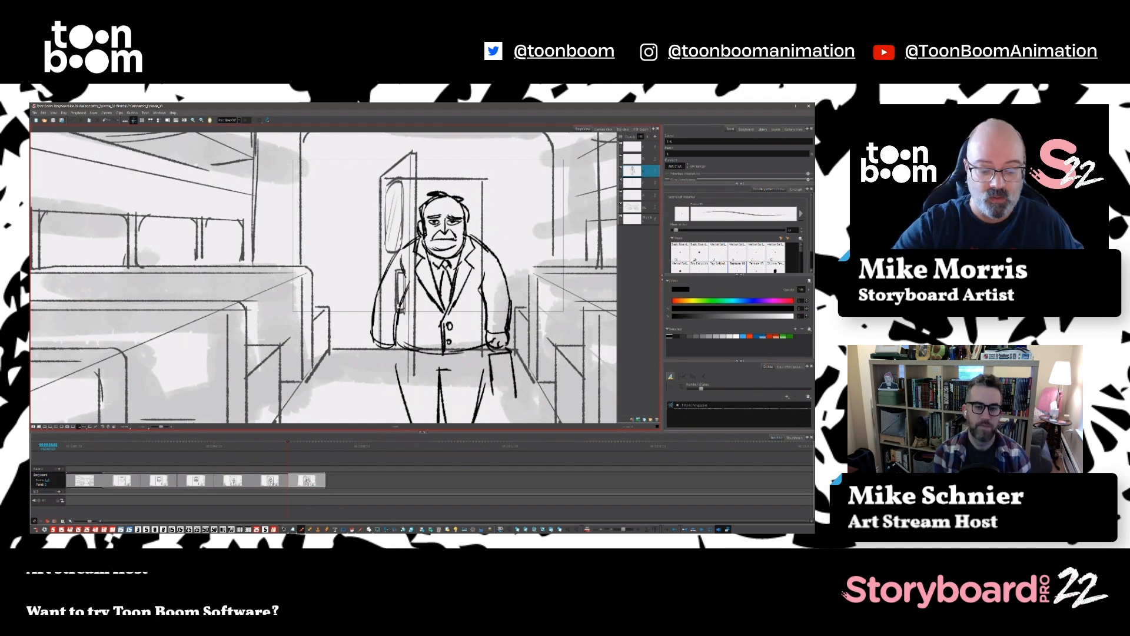
Scrub through the last panels in the timeline, add a new blank panel at the end, and zoom out its drawing area
{"action": "left_click", "coordinate": [237, 453]}
{"action": "left_click_drag", "start_coordinate": [239, 453], "coordinate": [318, 457]}
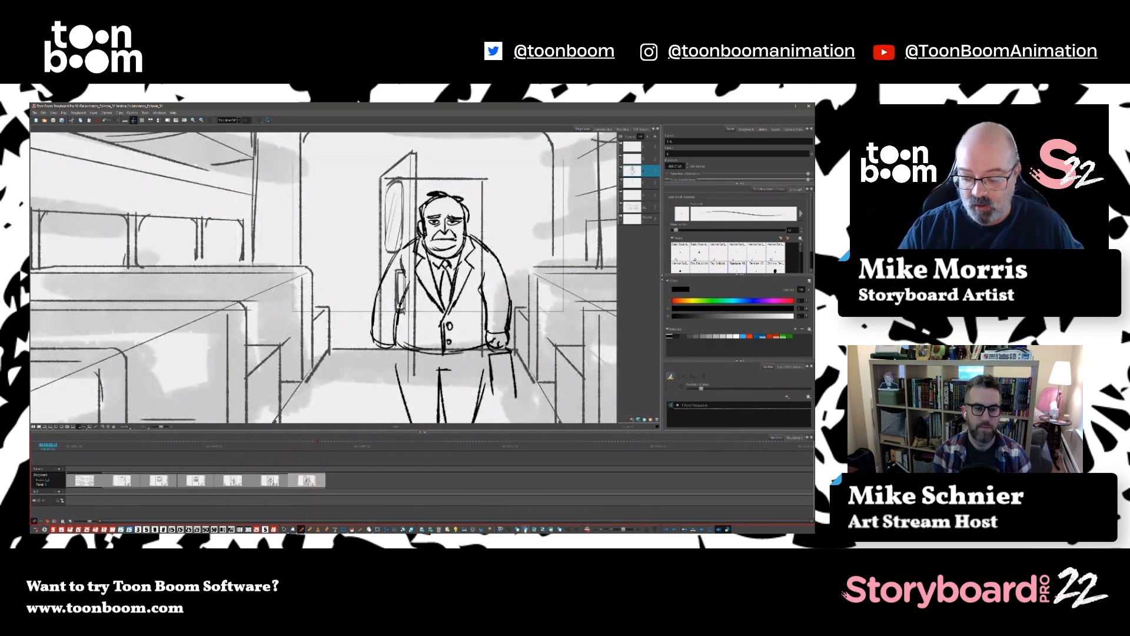
{"action": "left_click", "coordinate": [525, 528]}
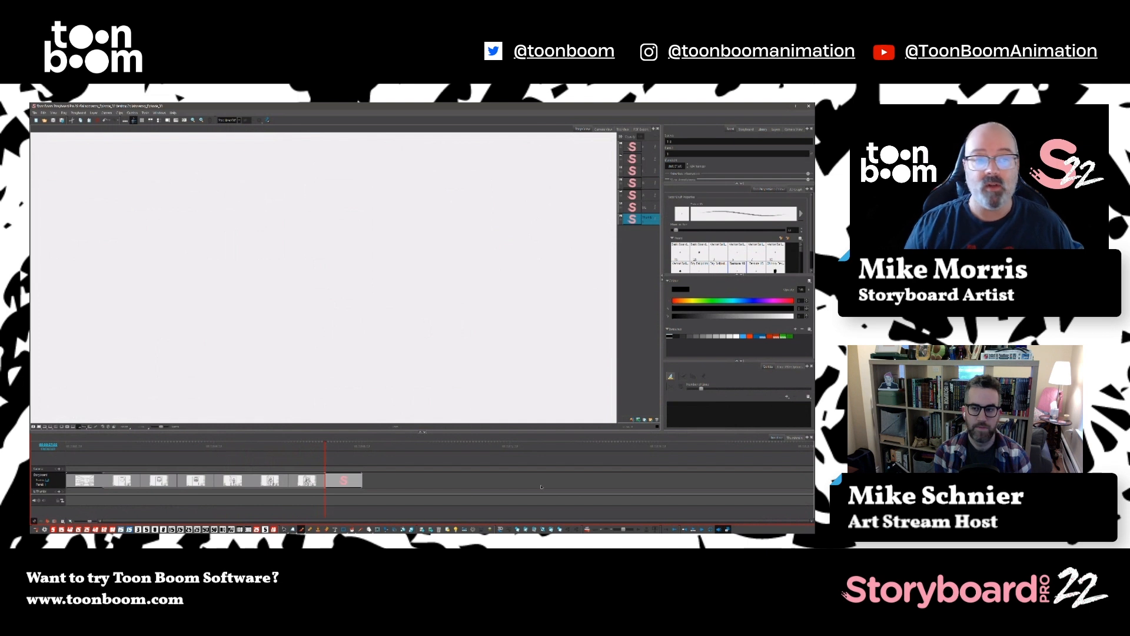
{"action": "key", "text": "1"}
{"action": "key", "text": "1"}
{"action": "key", "text": "1"}
{"action": "key", "text": "1"}
{"action": "key", "text": "1"}
{"action": "key", "text": "1"}
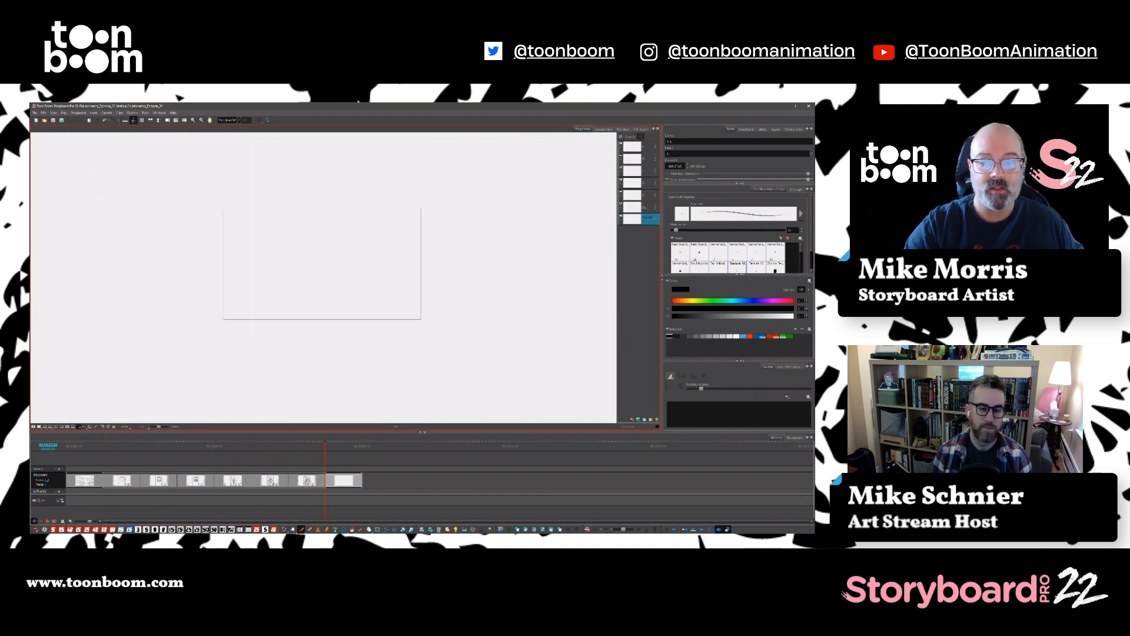
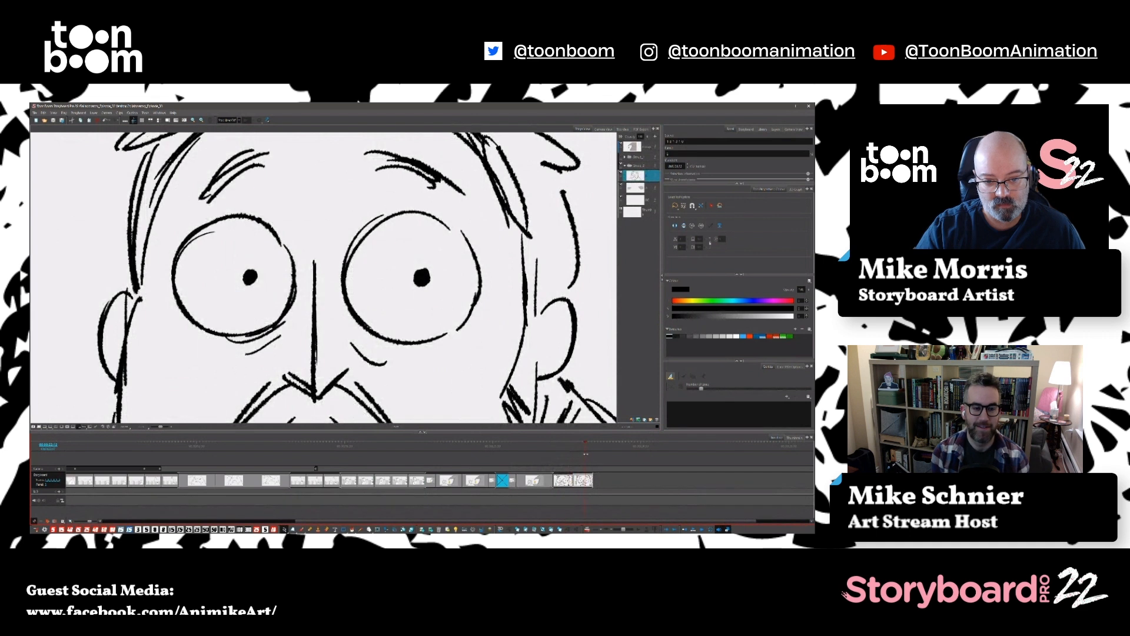
Add a camera keyframe to the moustached man's close-up and tighten the camera frame slightly around his face for a push-in
{"action": "left_click", "coordinate": [584, 440]}
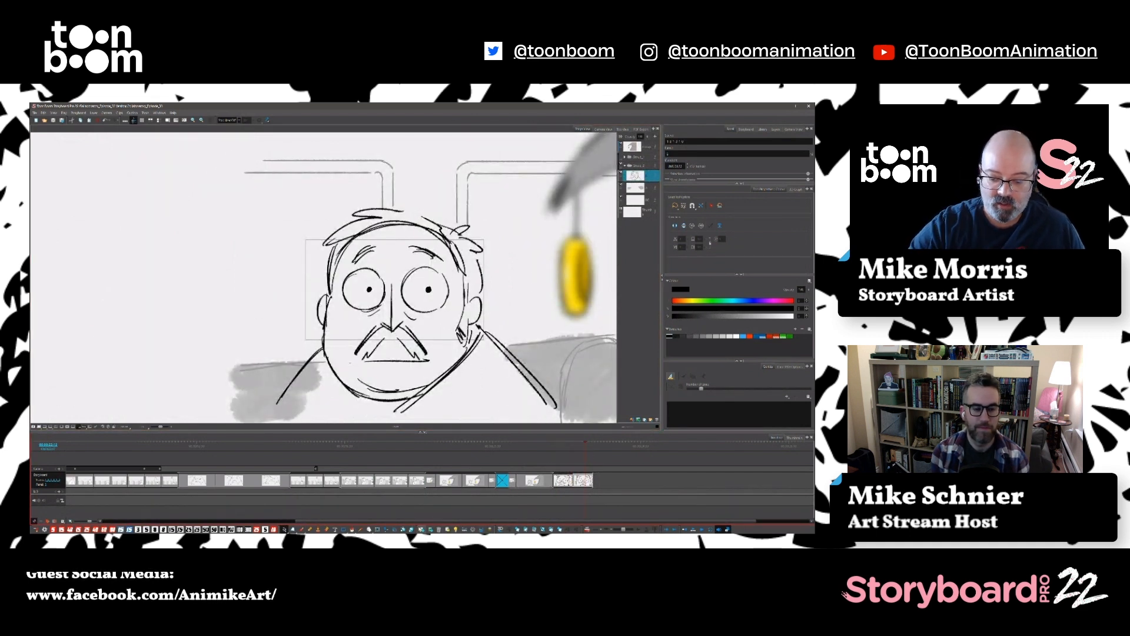
{"action": "left_click", "coordinate": [386, 529]}
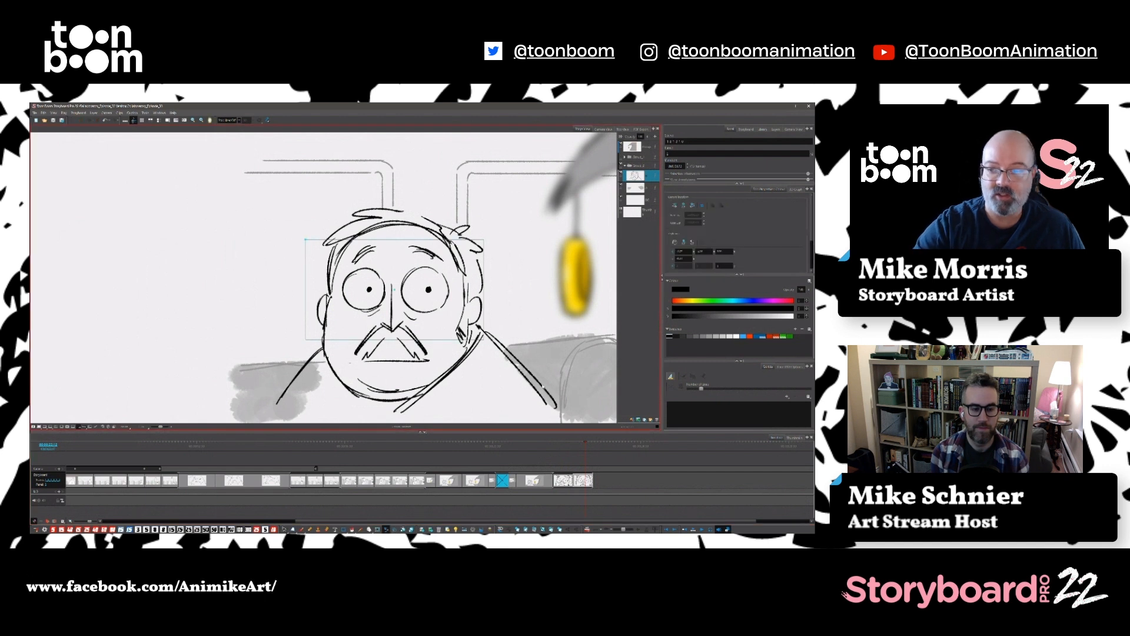
{"action": "left_click", "coordinate": [675, 205]}
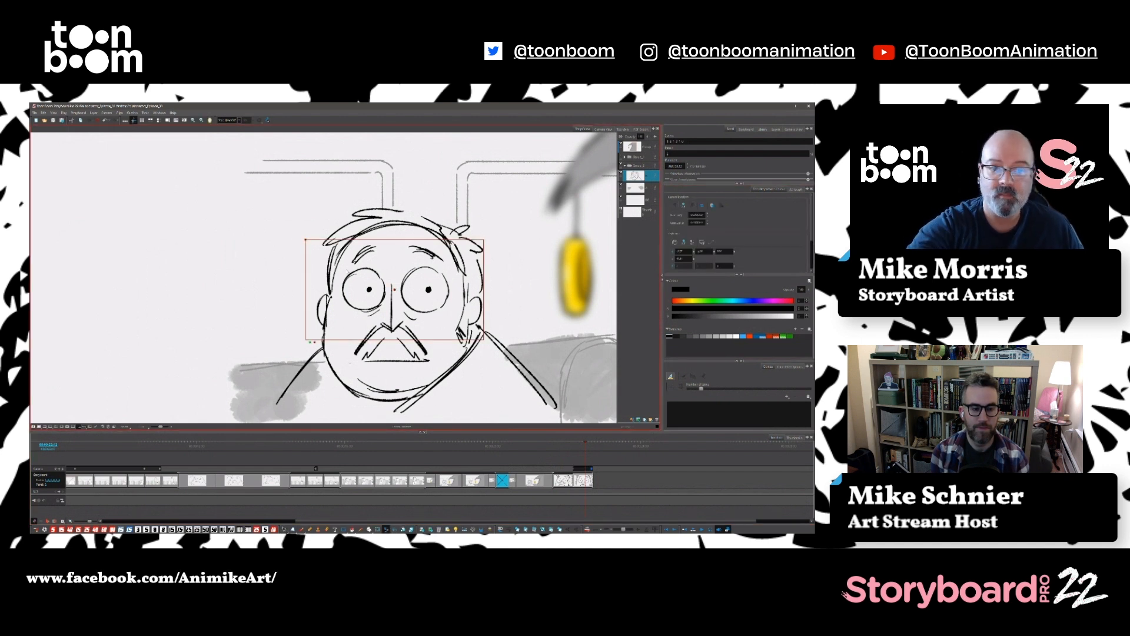
{"action": "left_click_drag", "start_coordinate": [305, 240], "coordinate": [325, 250]}
Lengthen the close-up panel in the timeline and scrub through it to review the camera push-in
{"action": "mouse_move", "coordinate": [593, 480]}
{"action": "left_mouse_down"}
{"action": "mouse_move", "coordinate": [623, 480]}
{"action": "mouse_move", "coordinate": [558, 455]}
{"action": "mouse_move", "coordinate": [629, 452]}
{"action": "left_mouse_up"}
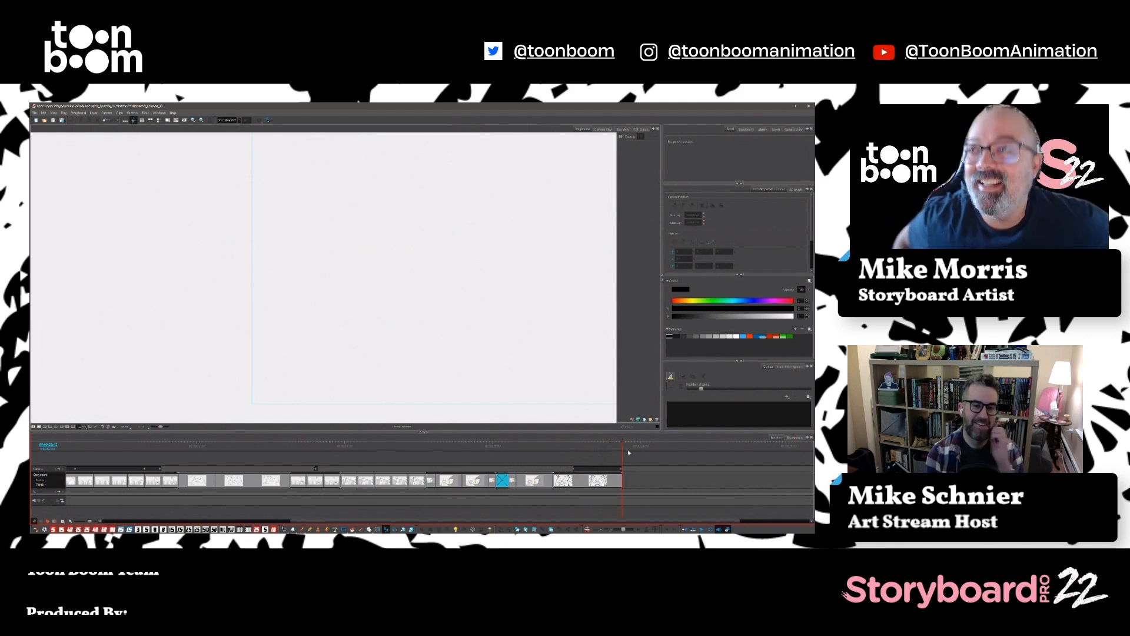
{"action": "left_click", "coordinate": [527, 453]}
{"action": "left_click_drag", "start_coordinate": [541, 454], "coordinate": [606, 455]}
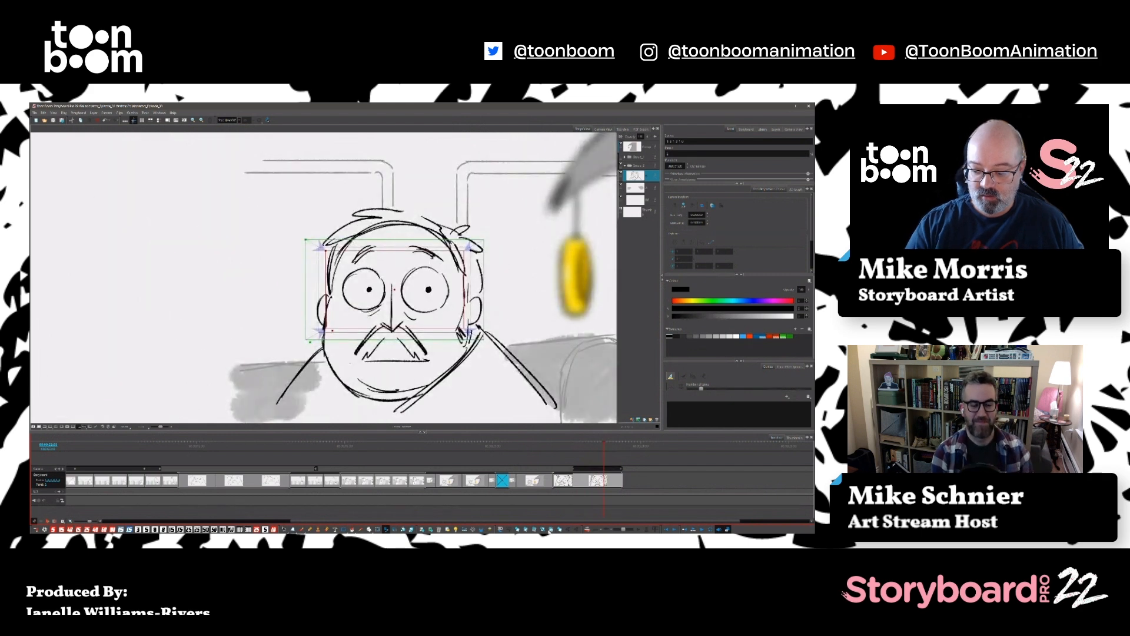
Add a blank panel at the end of the storyboard with its whole frame in view
{"action": "left_click", "coordinate": [527, 529]}
{"action": "left_click_drag", "start_coordinate": [501, 290], "coordinate": [362, 312]}
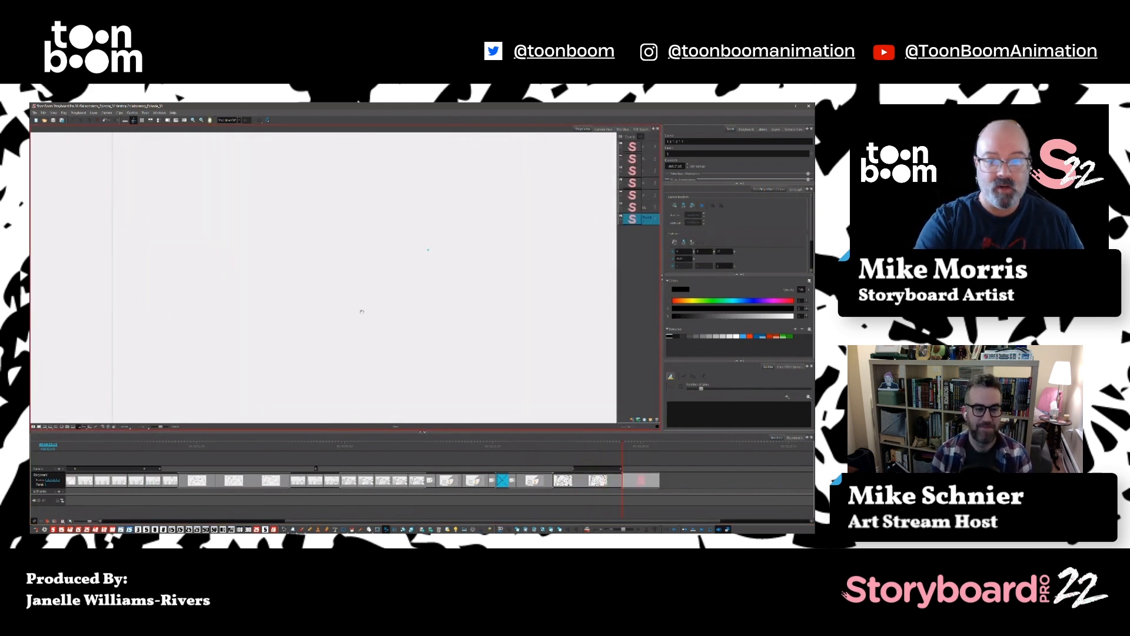
{"action": "key", "text": "1"}
{"action": "key", "text": "1"}
{"action": "key", "text": "1"}
{"action": "left_click_drag", "start_coordinate": [467, 304], "coordinate": [434, 306]}
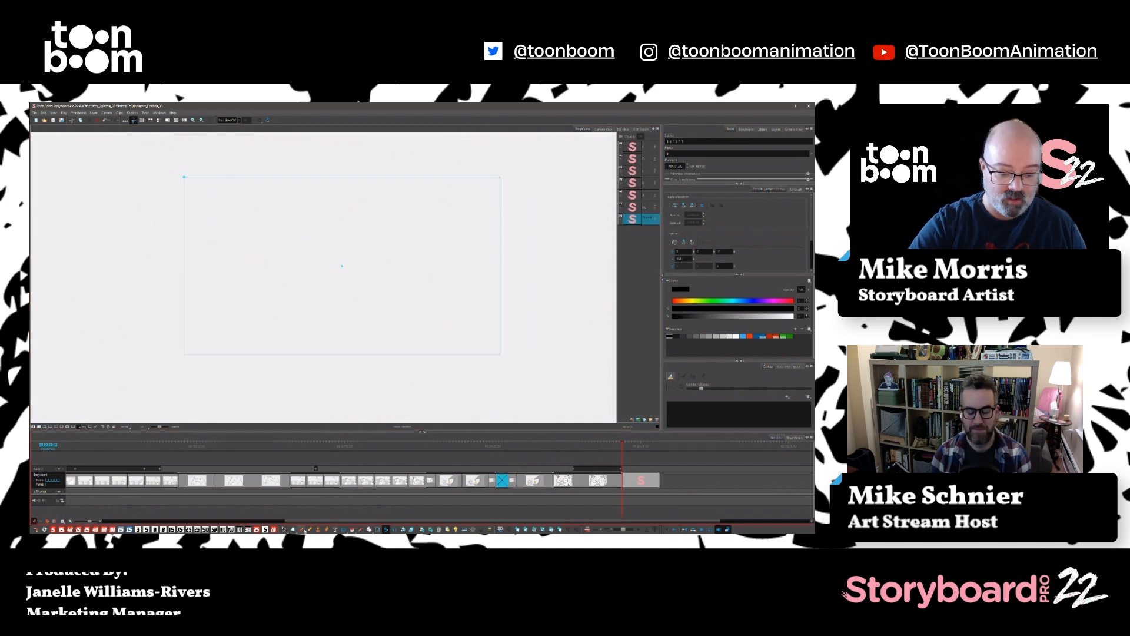
Draw a round earring from a circle and a narrower inner ellipse, with curved shading lines, a top ring and a hanging chain
{"action": "left_click", "coordinate": [301, 529]}
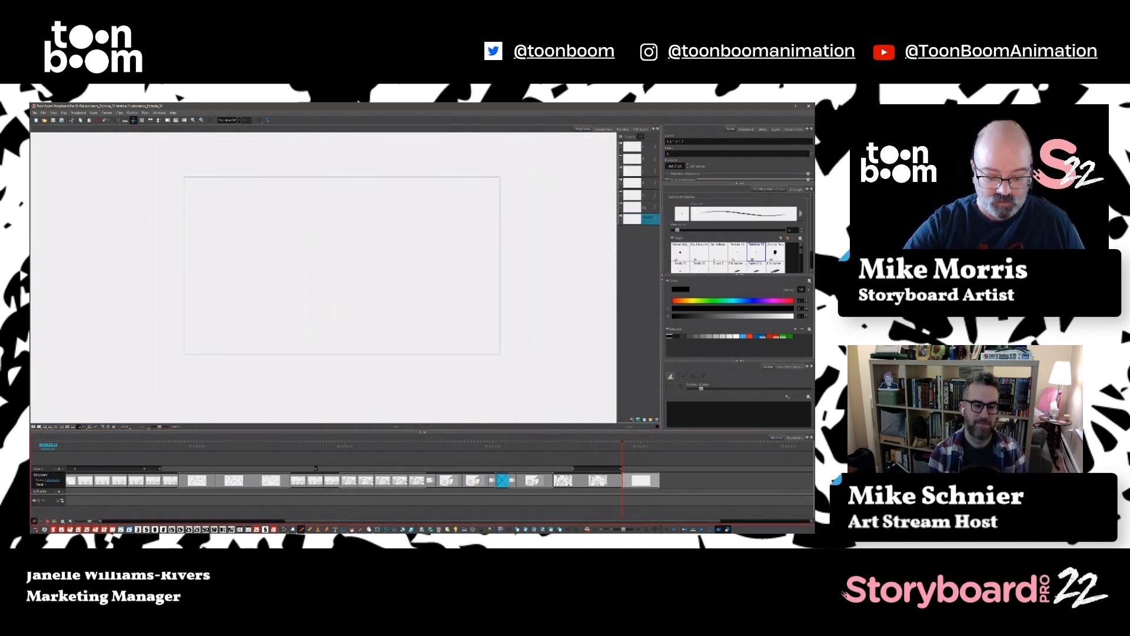
{"action": "left_click", "coordinate": [344, 530]}
{"action": "left_click_drag", "start_coordinate": [290, 212], "coordinate": [347, 247]}
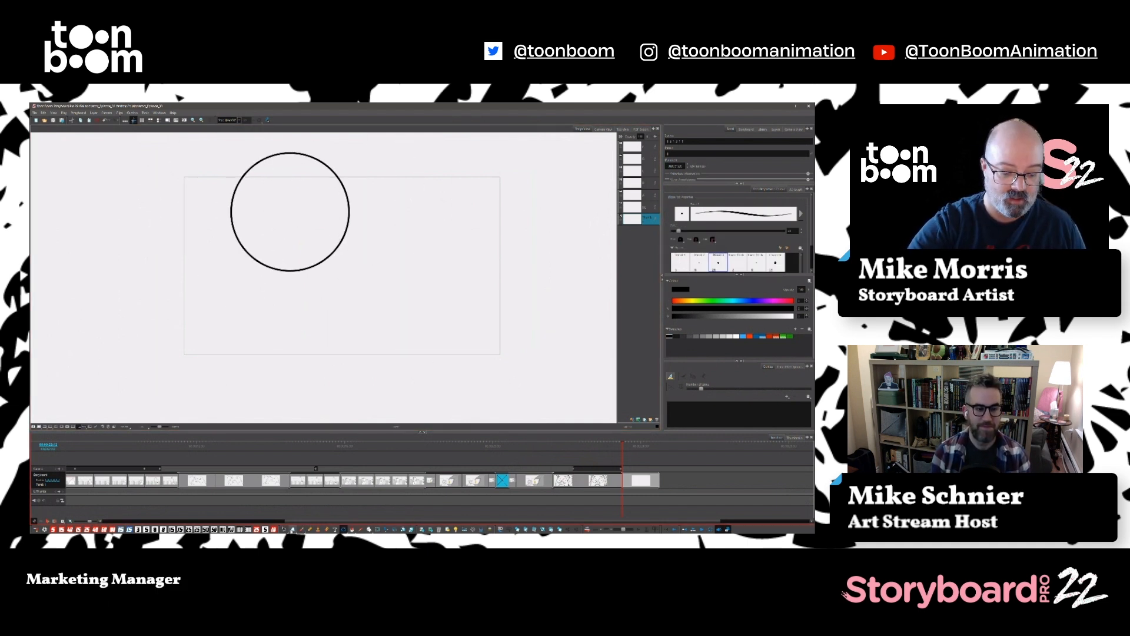
{"action": "left_click", "coordinate": [285, 529]}
{"action": "left_click", "coordinate": [290, 270]}
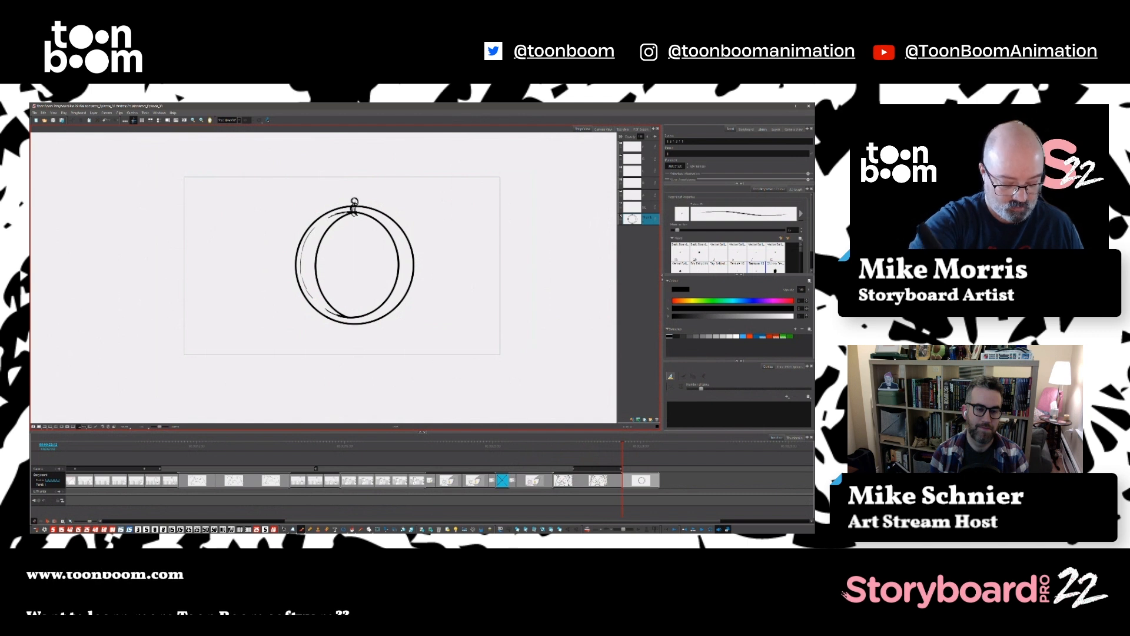
{"action": "left_click_drag", "start_coordinate": [353, 198], "coordinate": [352, 171]}
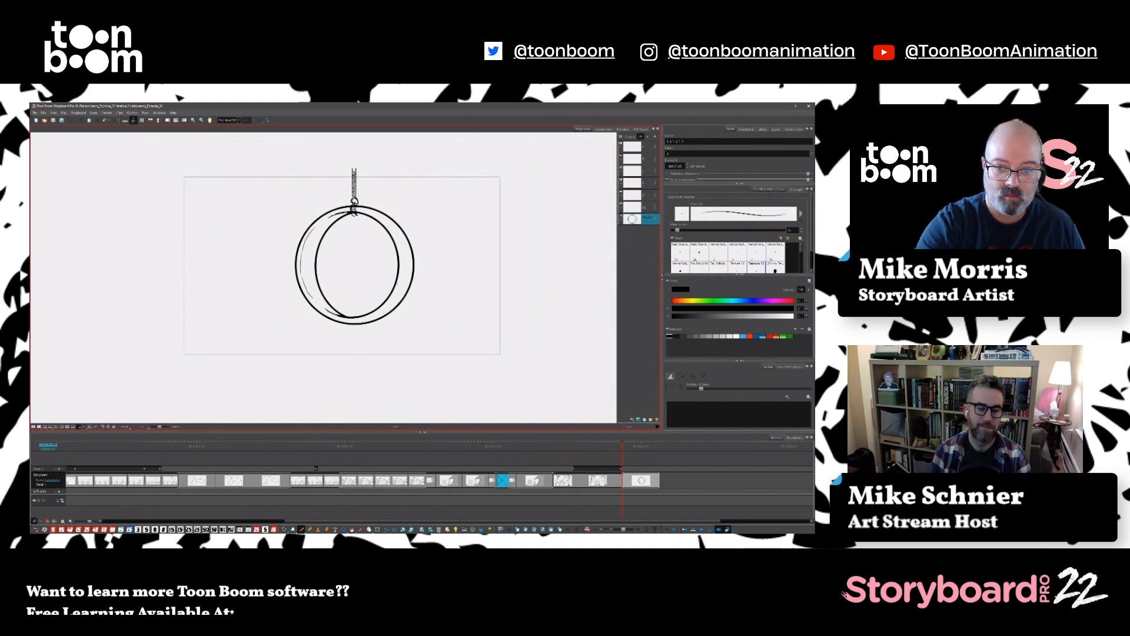
Nudge the side point of the earring's inner ellipse slightly inward to narrow it
{"action": "left_click", "coordinate": [284, 529]}
{"action": "left_click", "coordinate": [398, 265]}
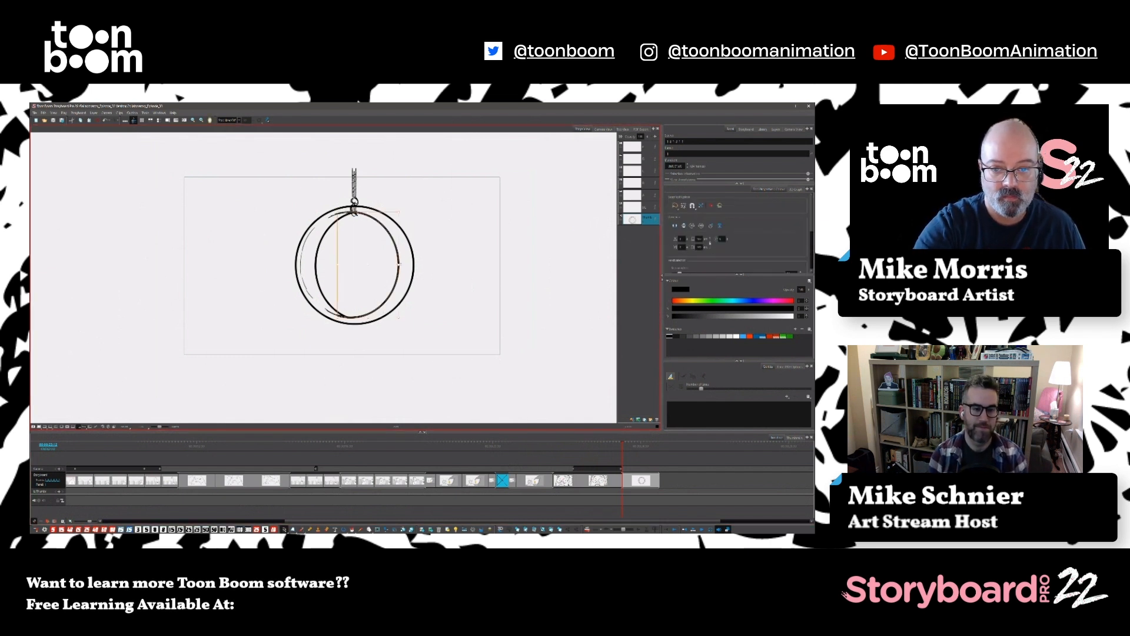
{"action": "left_click_drag", "start_coordinate": [399, 265], "coordinate": [397, 265]}
{"action": "left_click", "coordinate": [447, 249]}
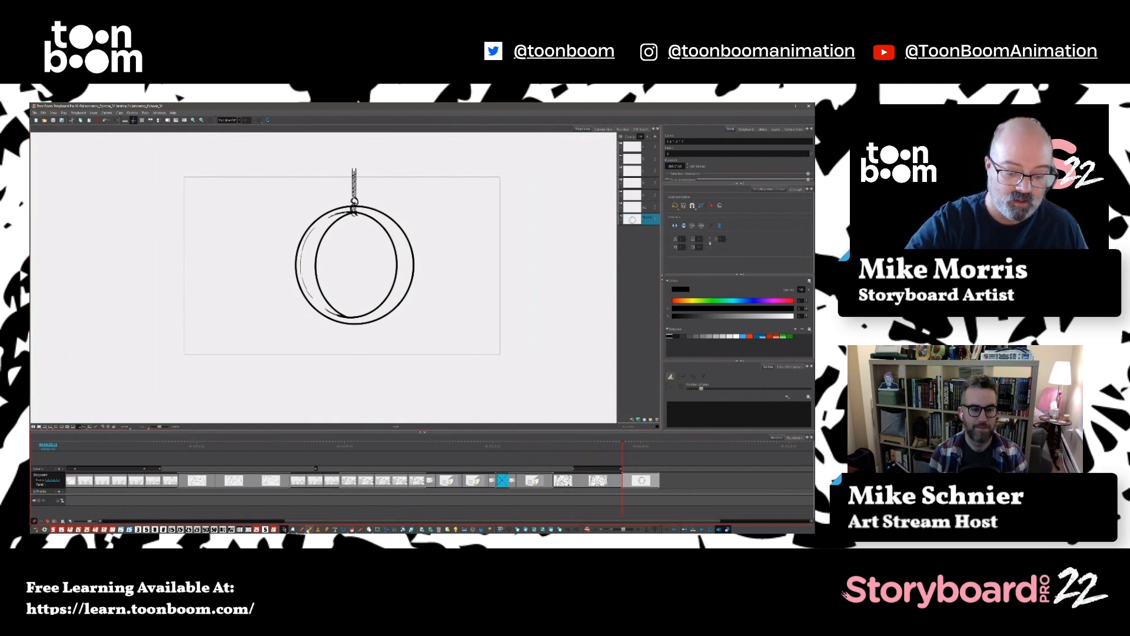
Move the entire earring drawing from the bottom layer to a layer in the middle of the stack
{"action": "left_click", "coordinate": [300, 529]}
{"action": "key", "text": "alt+s"}
{"action": "mouse_move", "coordinate": [425, 288]}
{"action": "left_mouse_down"}
{"action": "mouse_move", "coordinate": [426, 189]}
{"action": "mouse_move", "coordinate": [404, 336]}
{"action": "left_mouse_up"}
{"action": "key", "text": "ctrl+x"}
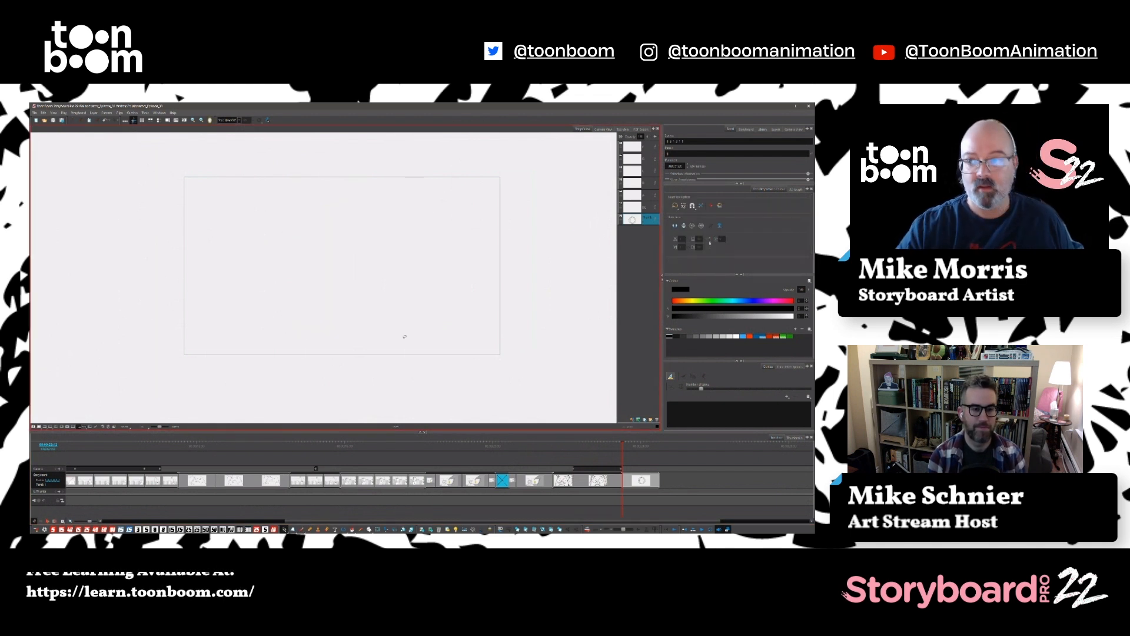
{"action": "left_click", "coordinate": [646, 183]}
{"action": "key", "text": "ctrl+v"}
{"action": "left_click", "coordinate": [507, 301]}
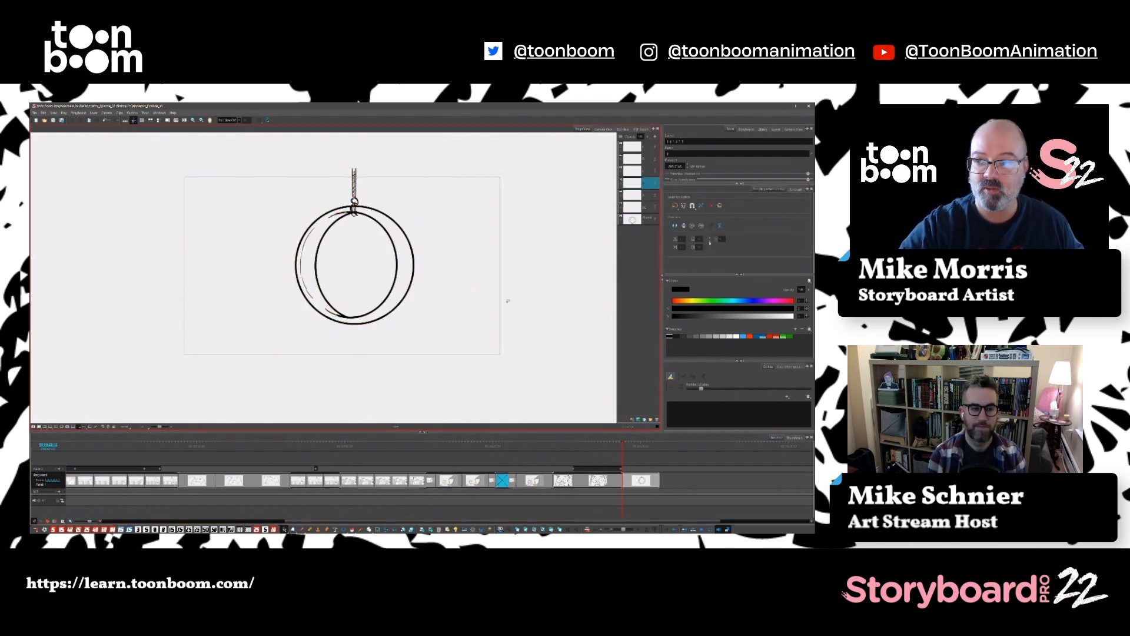
Sketch a jagged fur outline around the earring on the layer beneath it, redoing the first stroke
{"action": "left_click", "coordinate": [635, 199]}
{"action": "left_click", "coordinate": [301, 529]}
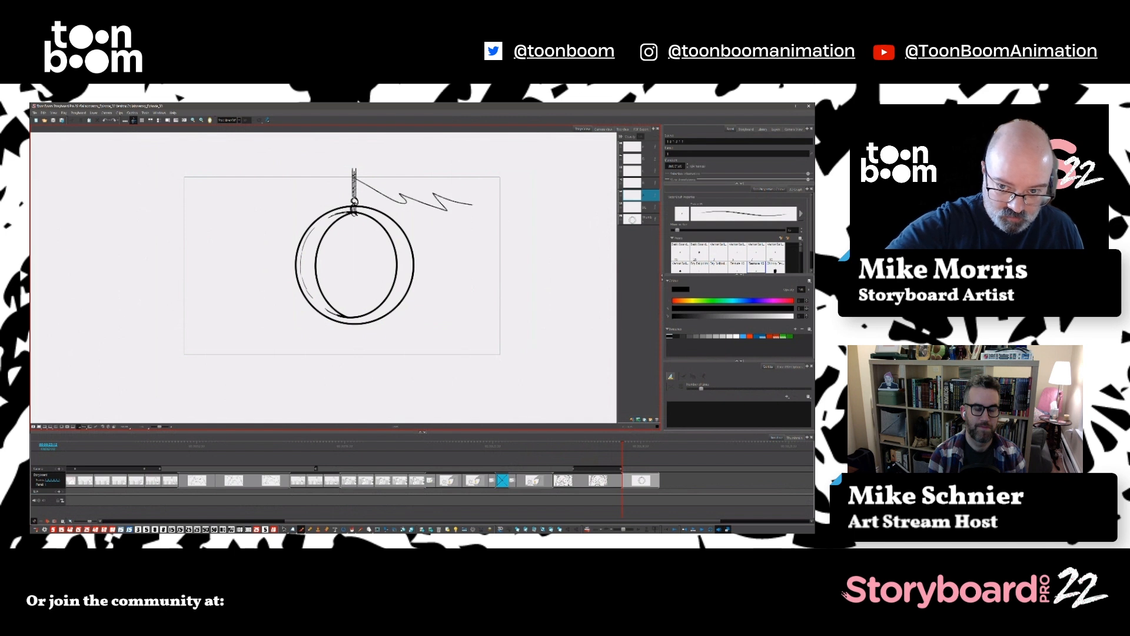
{"action": "key", "text": "ctrl+z"}
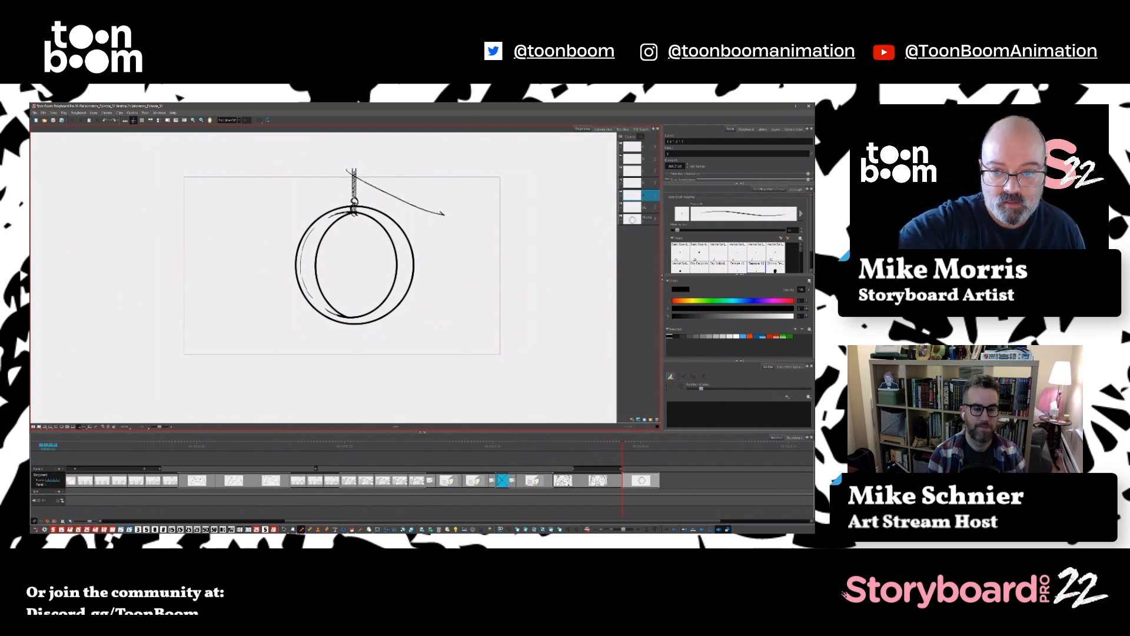
{"action": "mouse_move", "coordinate": [331, 191]}
{"action": "left_mouse_down"}
{"action": "mouse_move", "coordinate": [249, 184]}
{"action": "mouse_move", "coordinate": [278, 238]}
{"action": "mouse_move", "coordinate": [230, 212]}
{"action": "mouse_move", "coordinate": [224, 275]}
{"action": "mouse_move", "coordinate": [207, 255]}
{"action": "mouse_move", "coordinate": [180, 329]}
{"action": "left_mouse_up"}
{"action": "left_click_drag", "start_coordinate": [206, 279], "coordinate": [288, 386]}
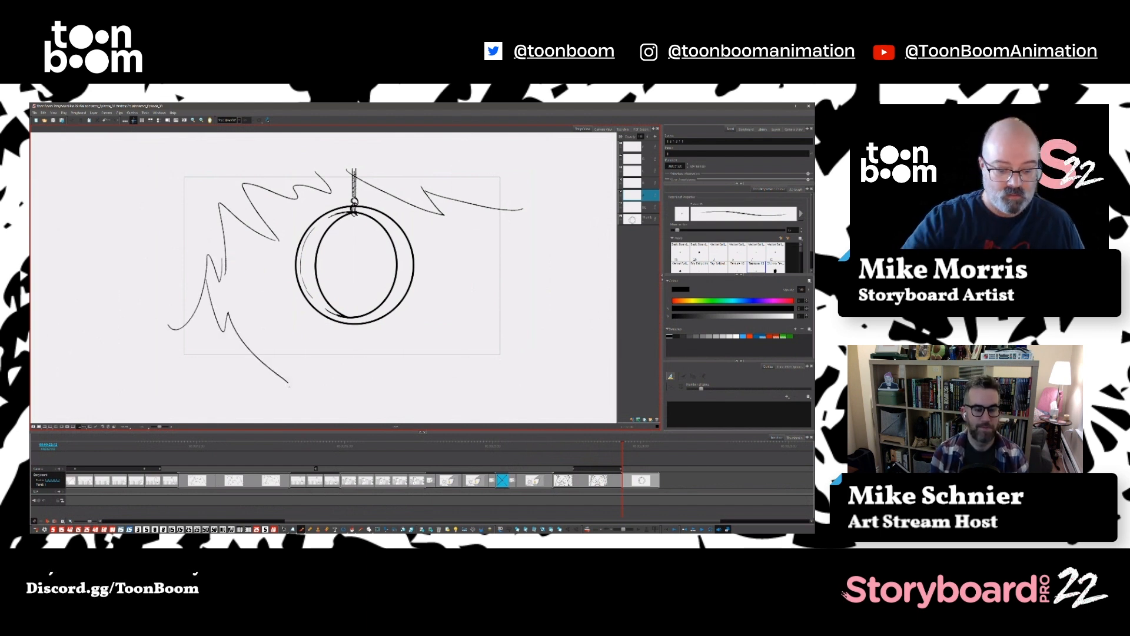
Shift the whole earring drawing slightly down and sideways so its chain hangs from the fur outline
{"action": "key", "text": "alt+s"}
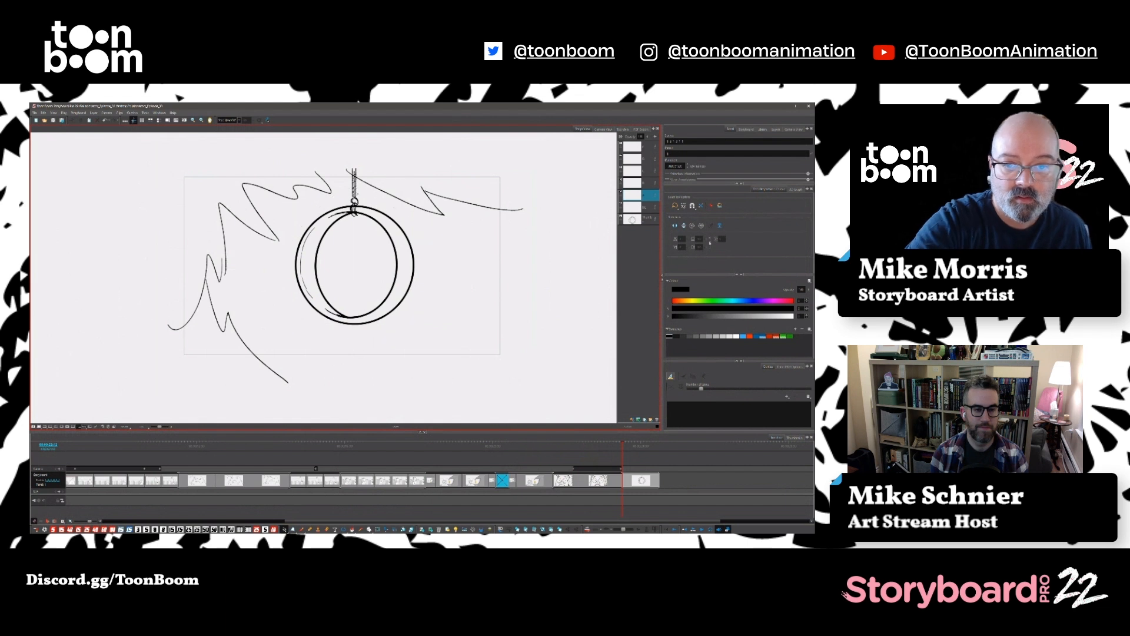
{"action": "left_click", "coordinate": [632, 184]}
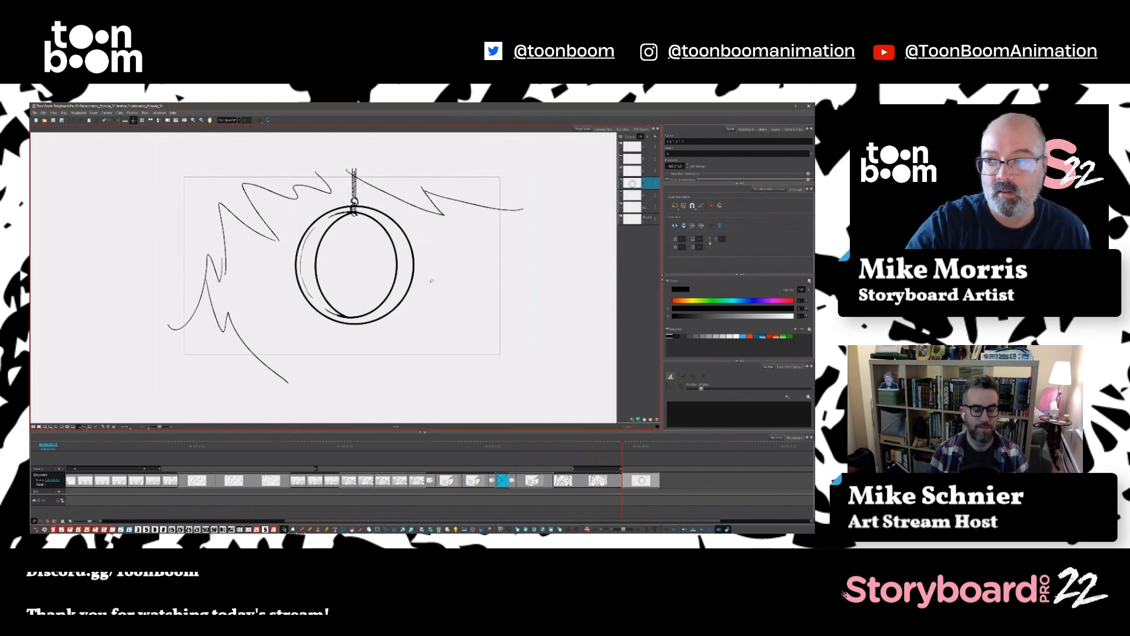
{"action": "key", "text": "ctrl+a"}
{"action": "left_click_drag", "start_coordinate": [356, 206], "coordinate": [361, 217]}
{"action": "left_click", "coordinate": [452, 269]}
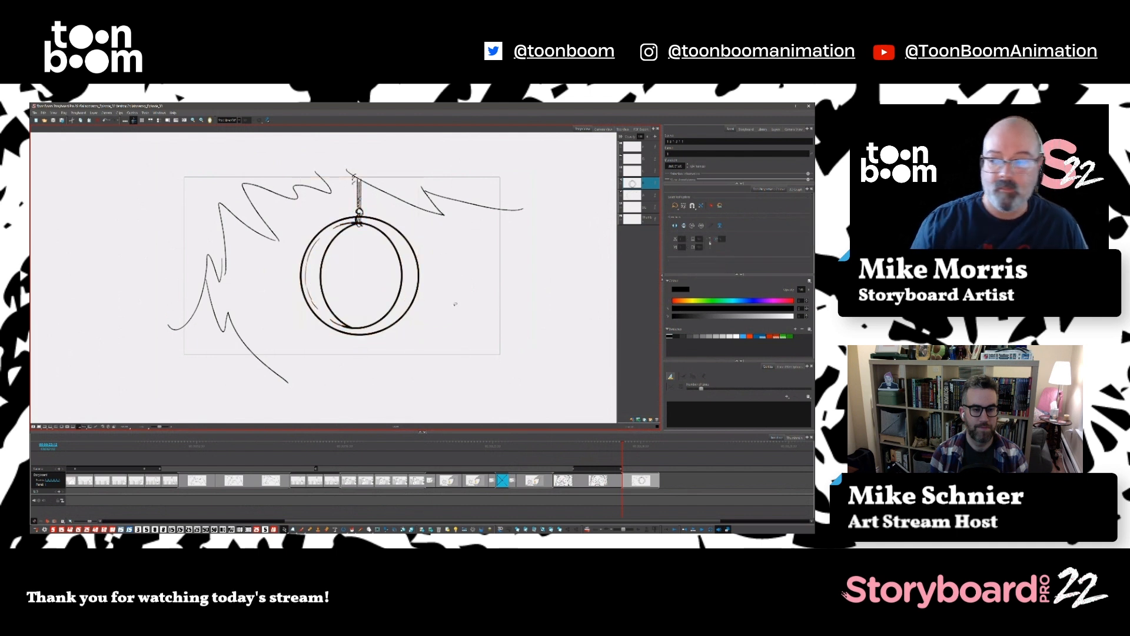
Add a new layer between the earring and the fur outline
{"action": "left_click", "coordinate": [300, 529]}
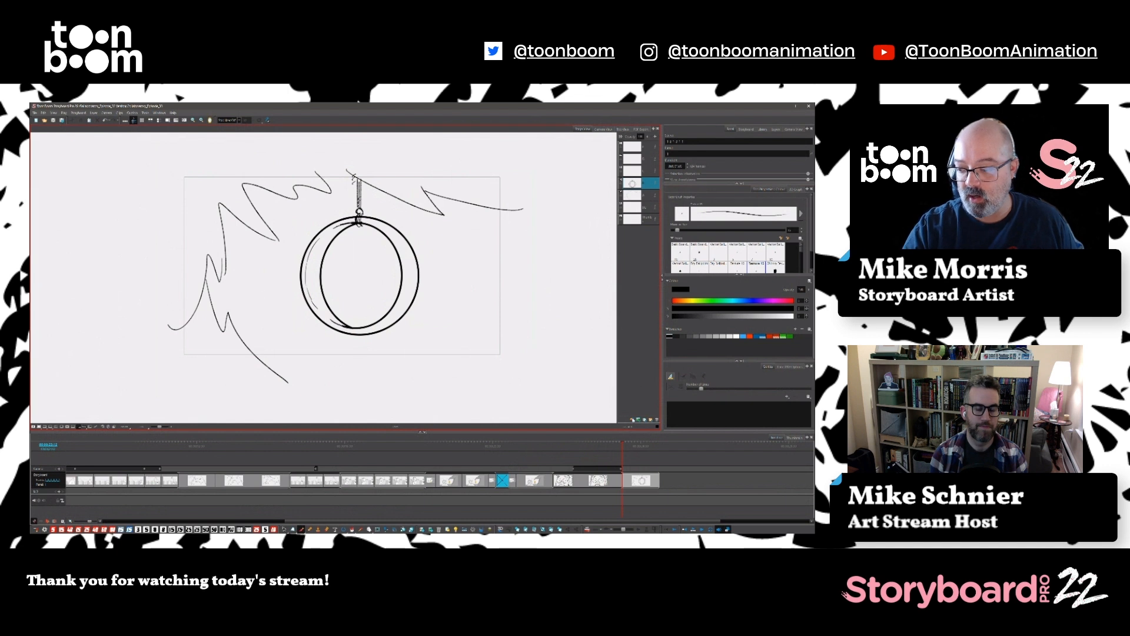
{"action": "left_click", "coordinate": [646, 195]}
{"action": "left_click", "coordinate": [633, 420]}
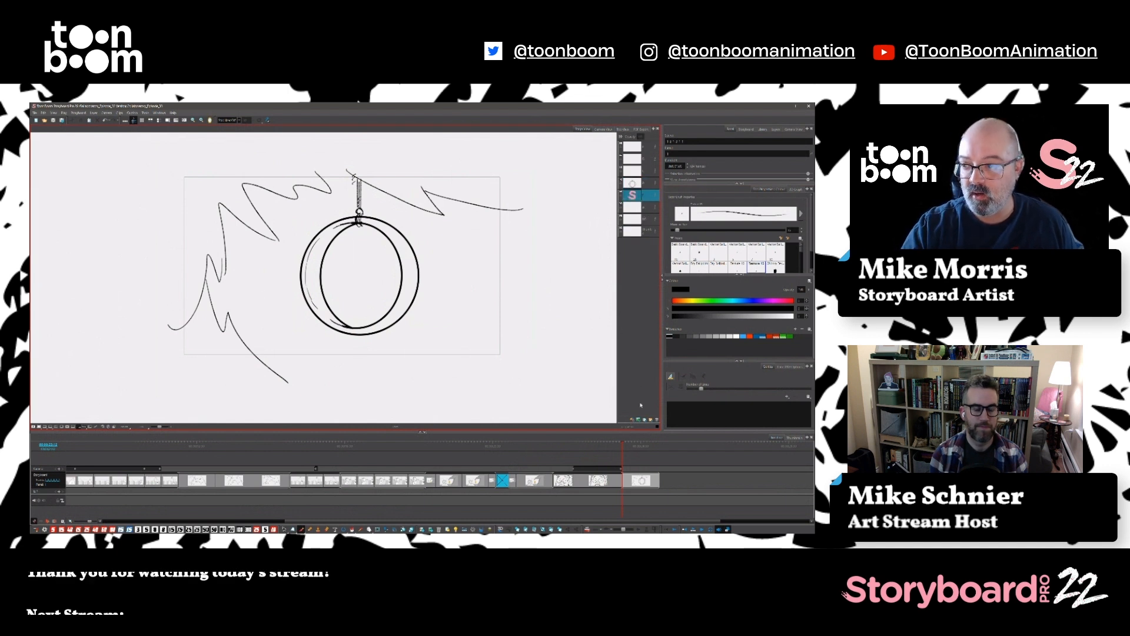
{"action": "left_click", "coordinate": [284, 529]}
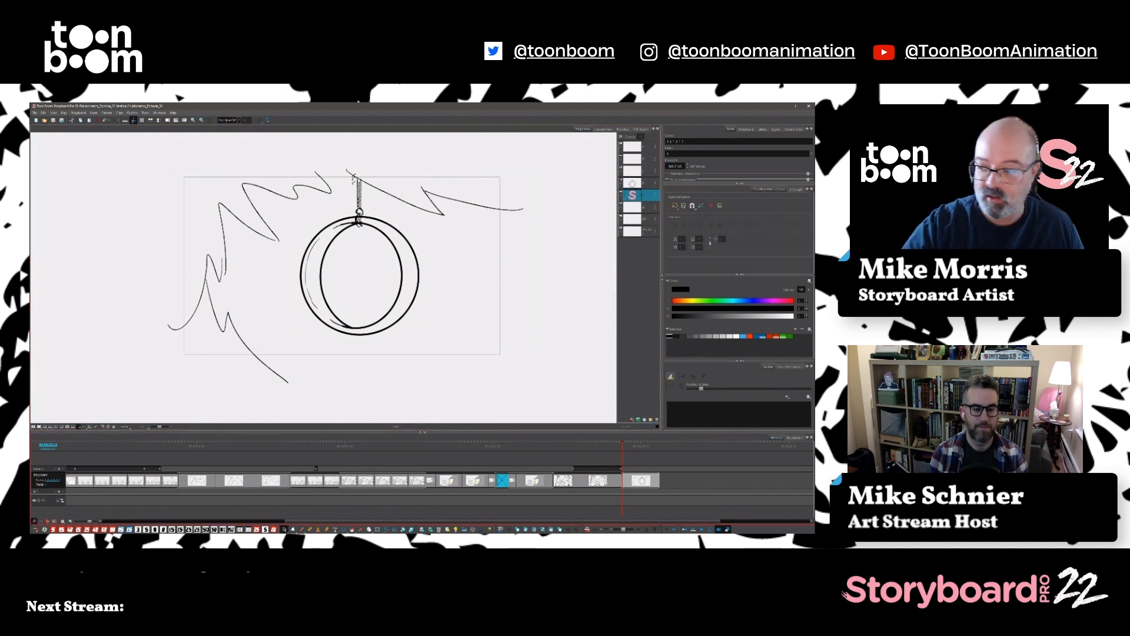
Go back to the grey fur panel, expand its layer group, and select the yellow earring's colour artwork for copying
{"action": "left_click", "coordinate": [604, 481]}
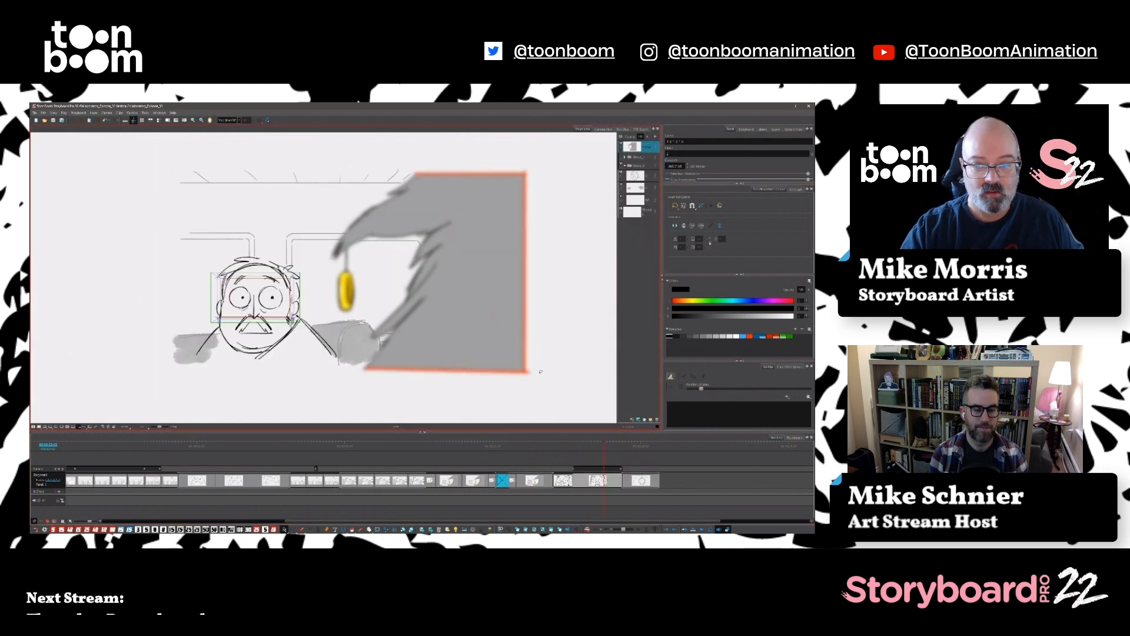
{"action": "left_click", "coordinate": [563, 480]}
{"action": "left_click", "coordinate": [551, 480]}
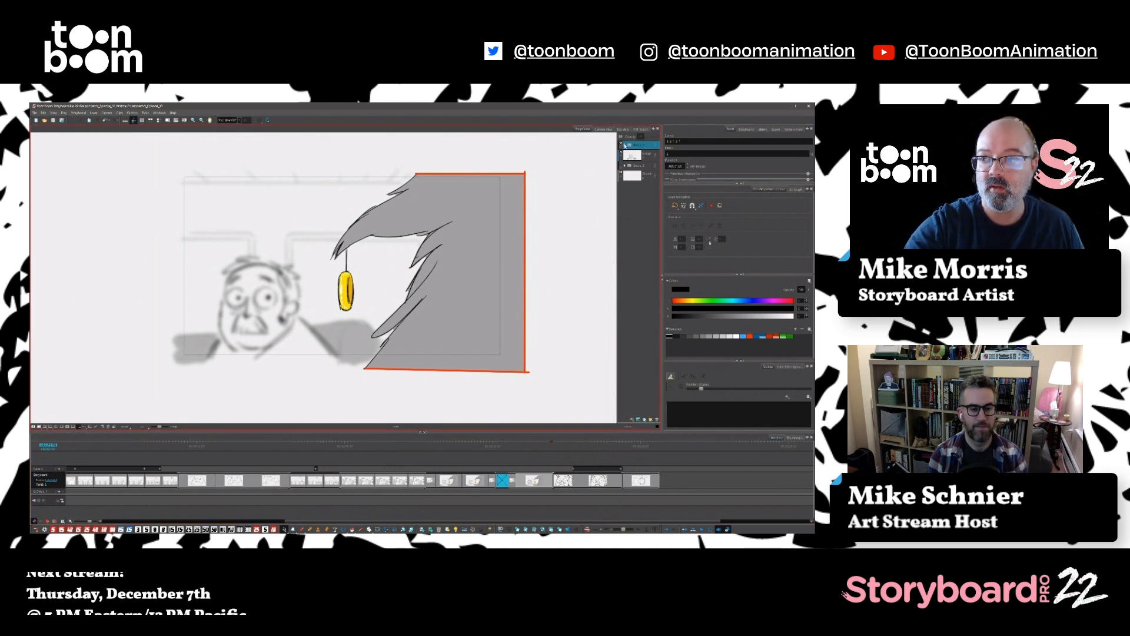
{"action": "left_click", "coordinate": [625, 145]}
{"action": "left_click", "coordinate": [651, 182]}
{"action": "left_click", "coordinate": [650, 168]}
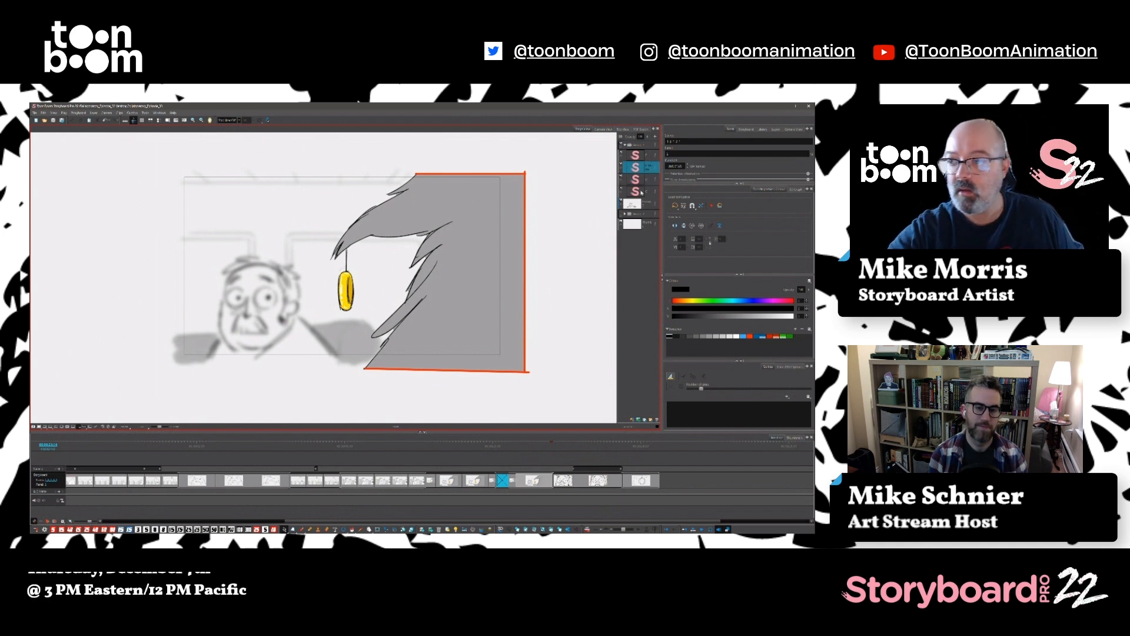
{"action": "left_click", "coordinate": [642, 192]}
{"action": "left_click_drag", "start_coordinate": [327, 302], "coordinate": [366, 298]}
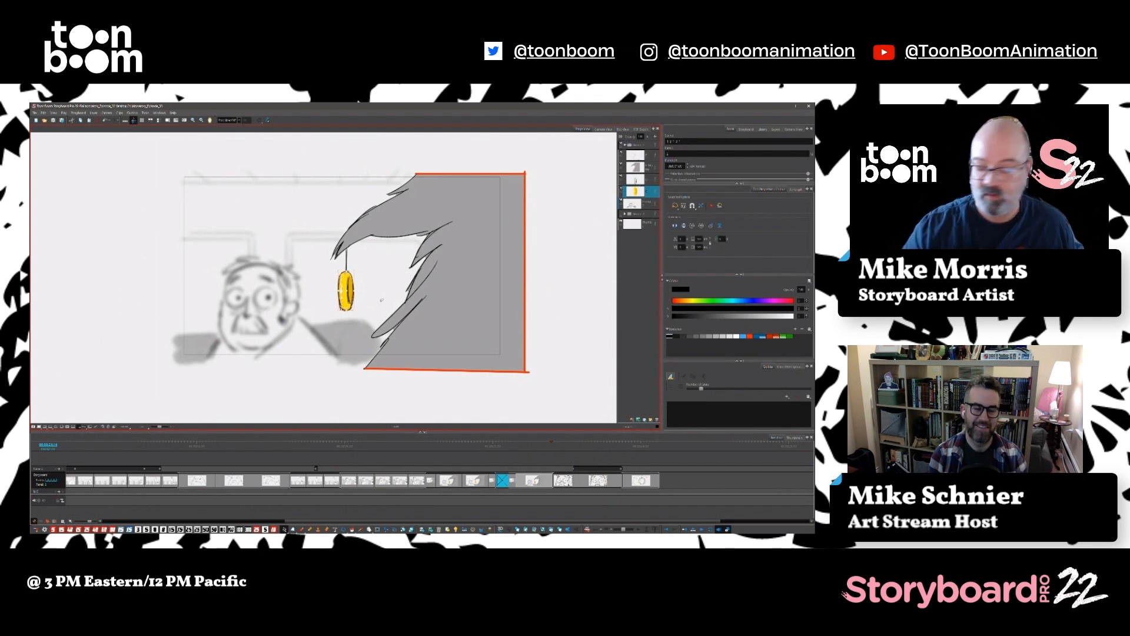
Return to the last panel, paste the yellow earring artwork into the new layer, and place it outside the camera frame
{"action": "key", "text": "Right"}
{"action": "key", "text": "Right"}
{"action": "key", "text": "Right"}
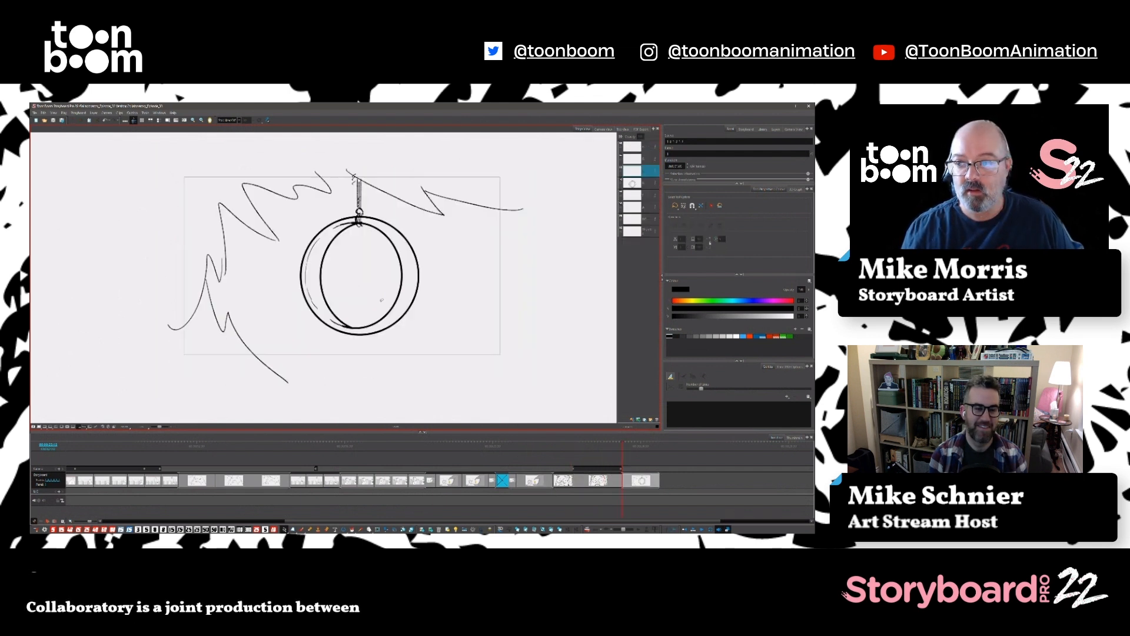
{"action": "left_click", "coordinate": [650, 195]}
{"action": "key", "text": "ctrl+v"}
{"action": "left_click_drag", "start_coordinate": [347, 285], "coordinate": [559, 274]}
{"action": "left_click", "coordinate": [525, 334]}
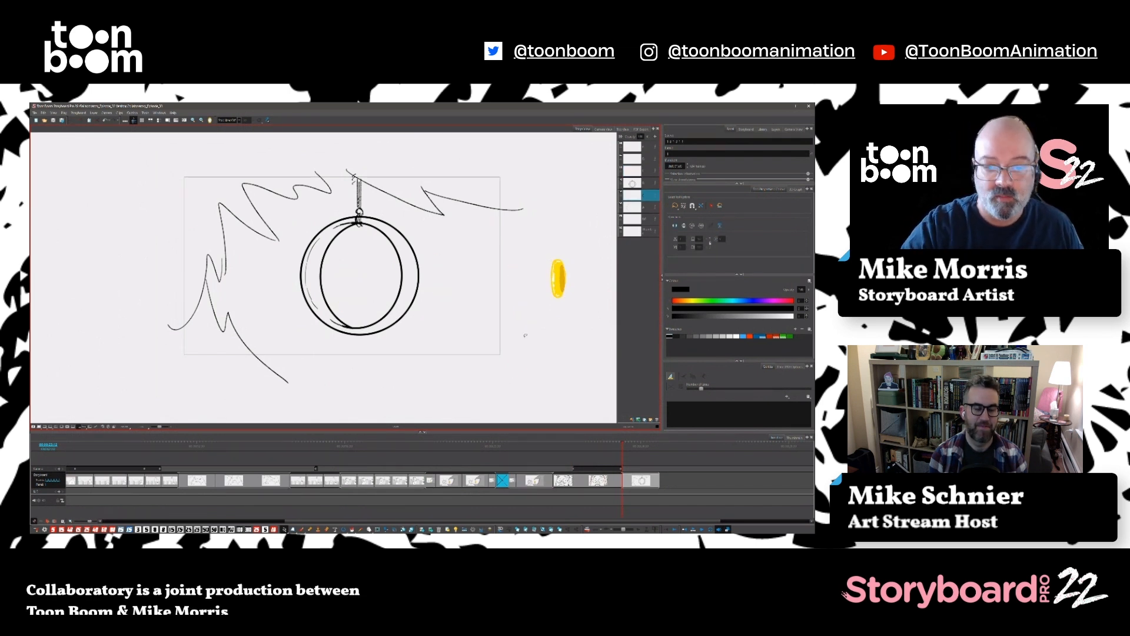
Sample the yellow from the pasted earring artwork as the brush colour
{"action": "left_click", "coordinate": [361, 530]}
{"action": "left_click", "coordinate": [556, 278]}
{"action": "left_click", "coordinate": [302, 529]}
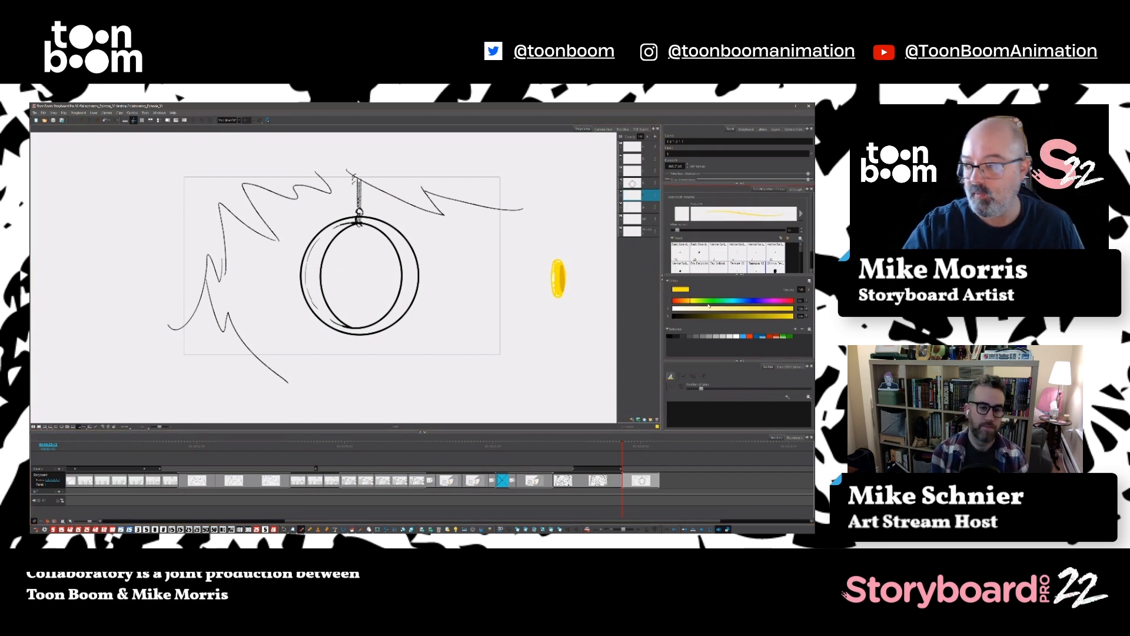
{"action": "scroll", "coordinate": [812, 246], "scroll_direction": "down", "scroll_amount": 2}
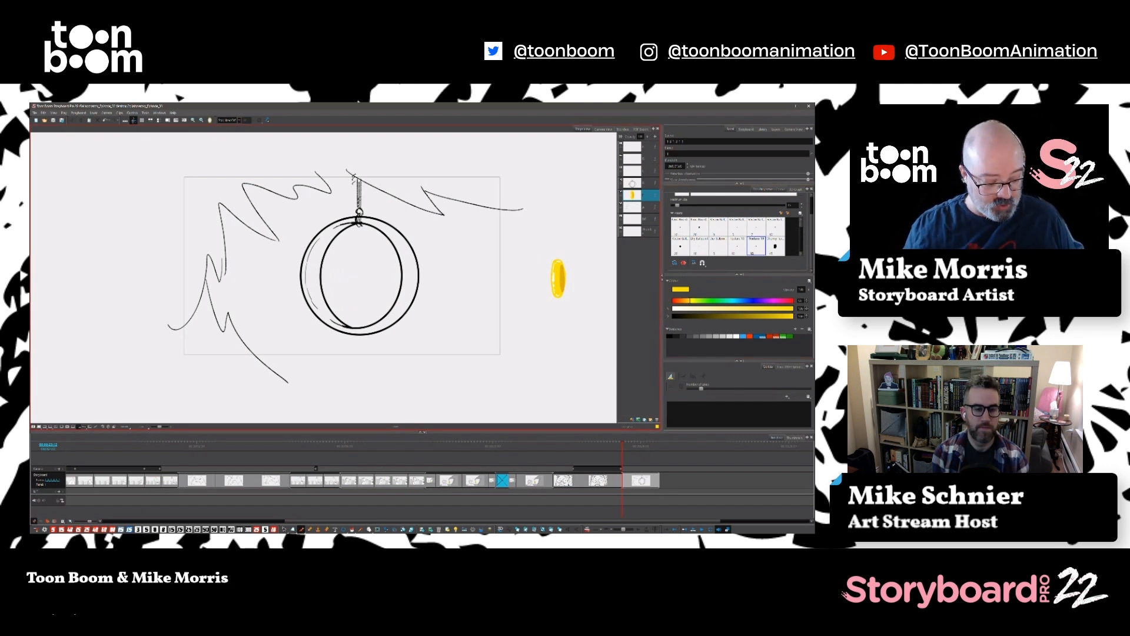
Generate a grey matte on its own layer behind the large earring drawing
{"action": "left_click", "coordinate": [636, 183]}
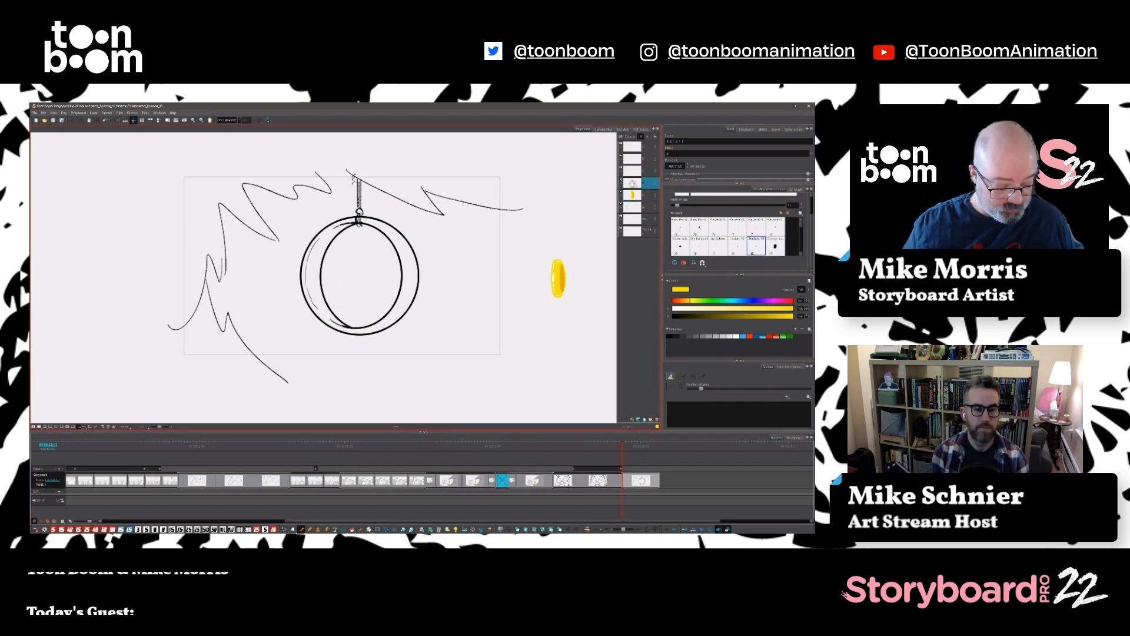
{"action": "key", "text": "ctrl+shift+m"}
{"action": "key", "text": "Return"}
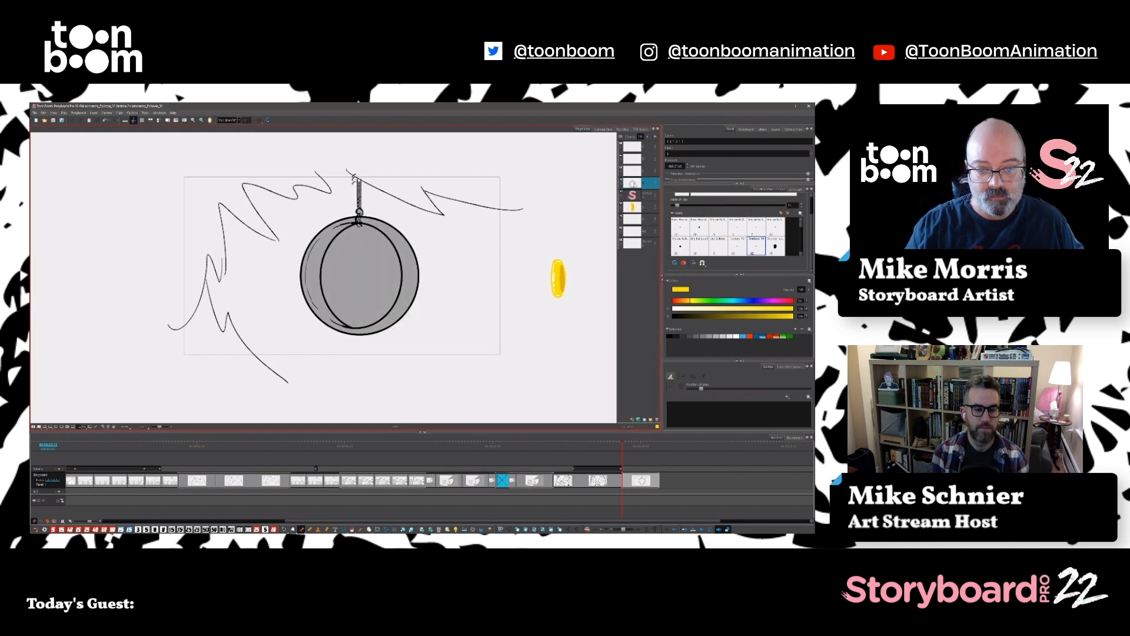
{"action": "left_click", "coordinate": [284, 529]}
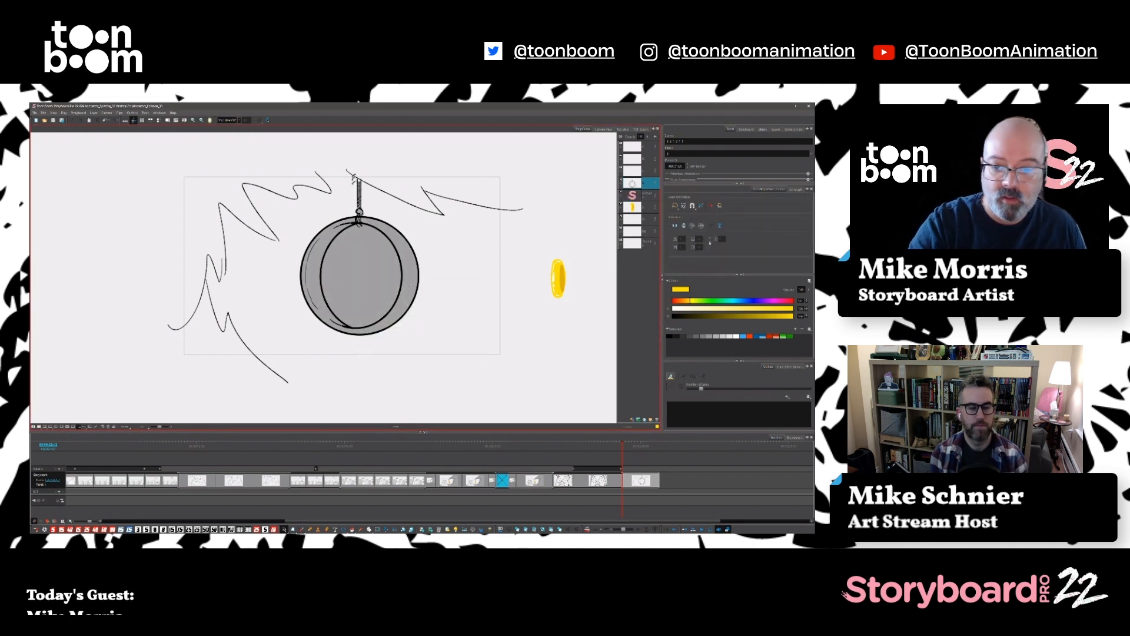
Recolour the large earring's grey matte with the sampled yellow and cut the matte out of the hoop's oval opening
{"action": "left_click", "coordinate": [637, 196]}
{"action": "left_click", "coordinate": [364, 277]}
{"action": "left_click", "coordinate": [361, 530]}
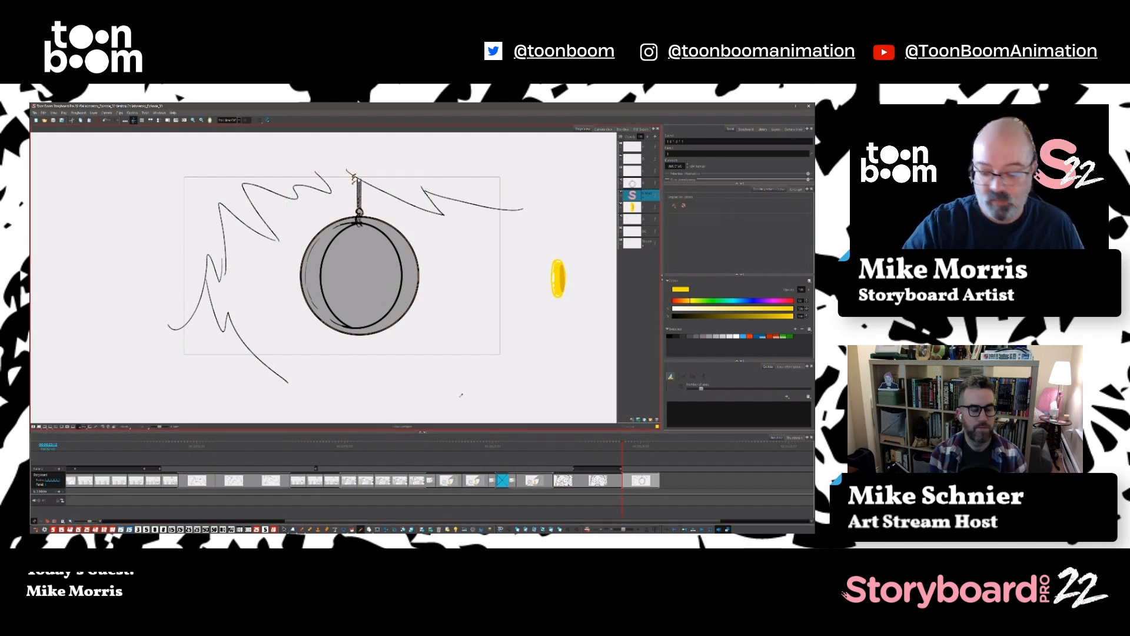
{"action": "left_click", "coordinate": [284, 530]}
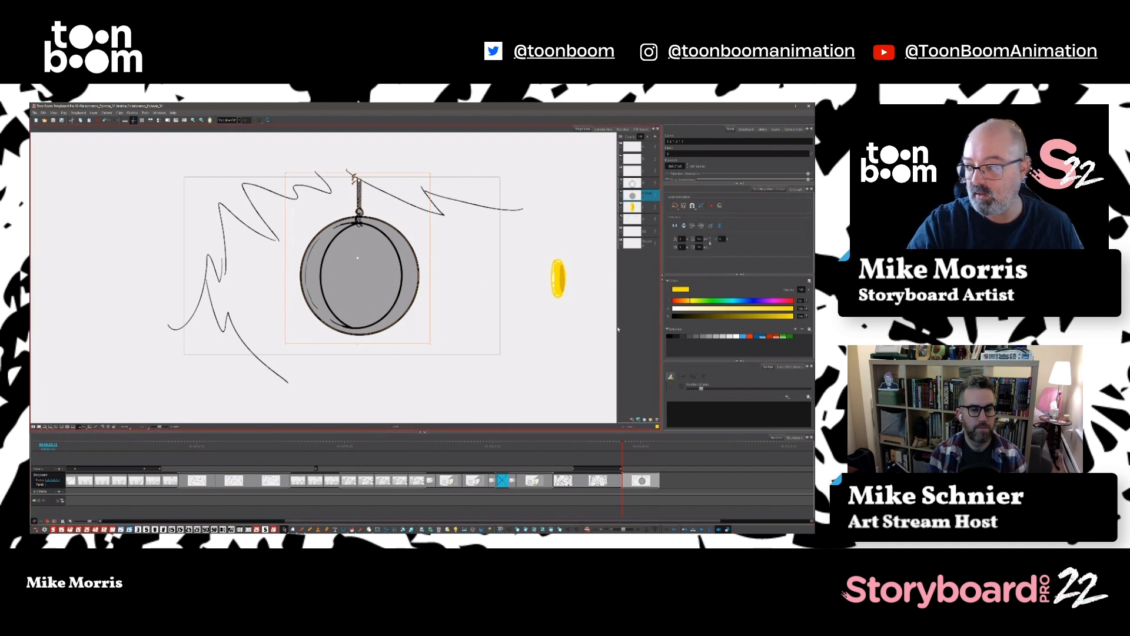
{"action": "left_click", "coordinate": [796, 330]}
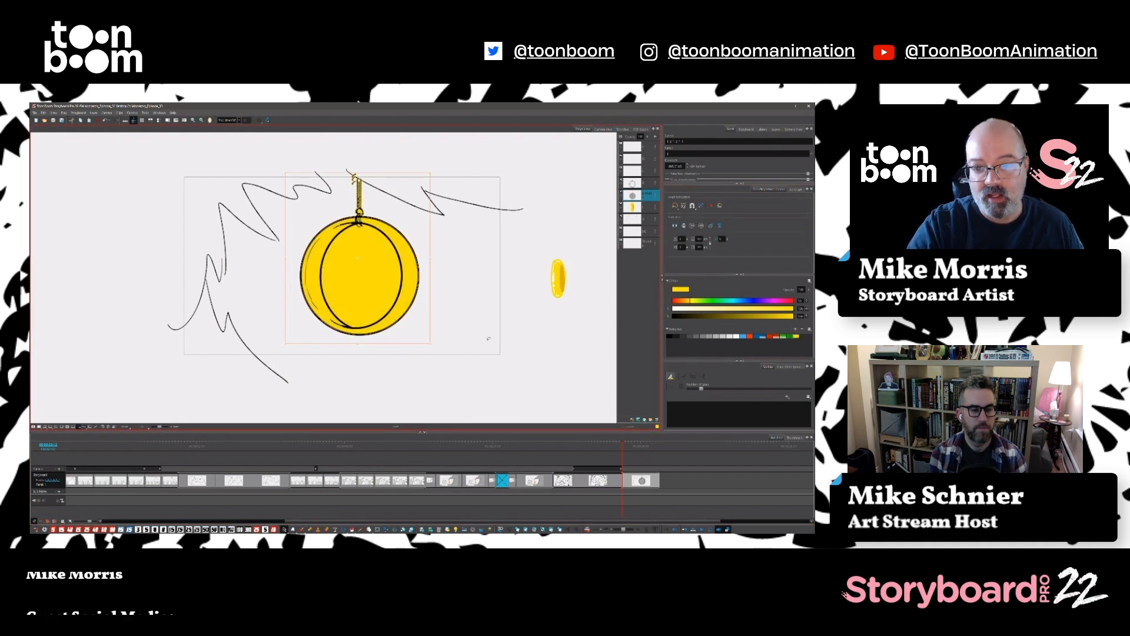
{"action": "left_click", "coordinate": [521, 341]}
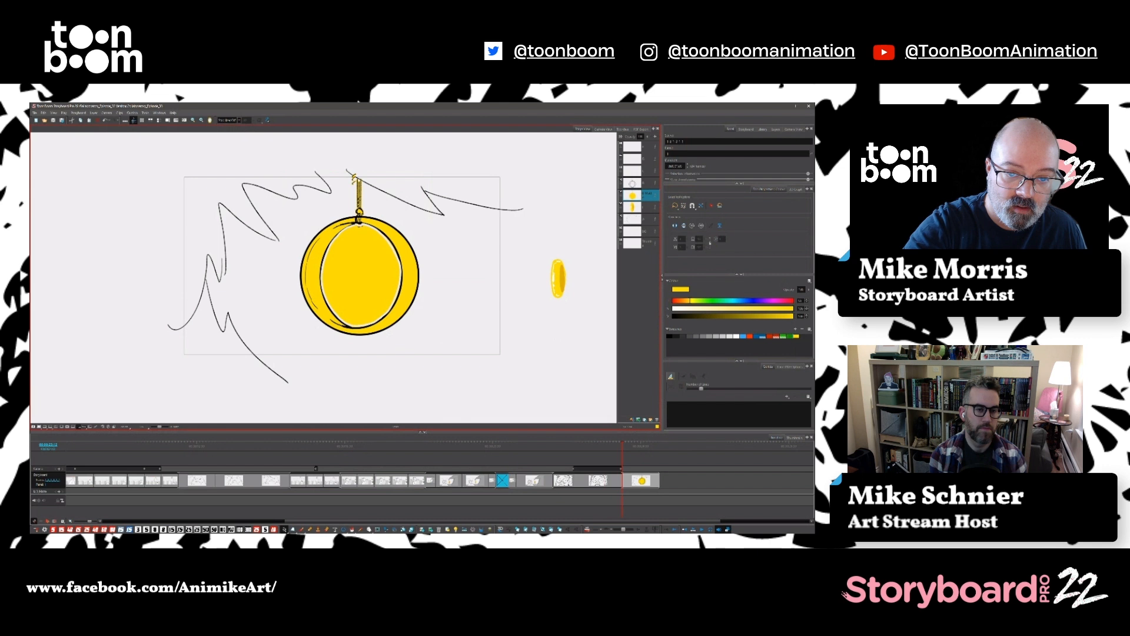
{"action": "left_click", "coordinate": [378, 285]}
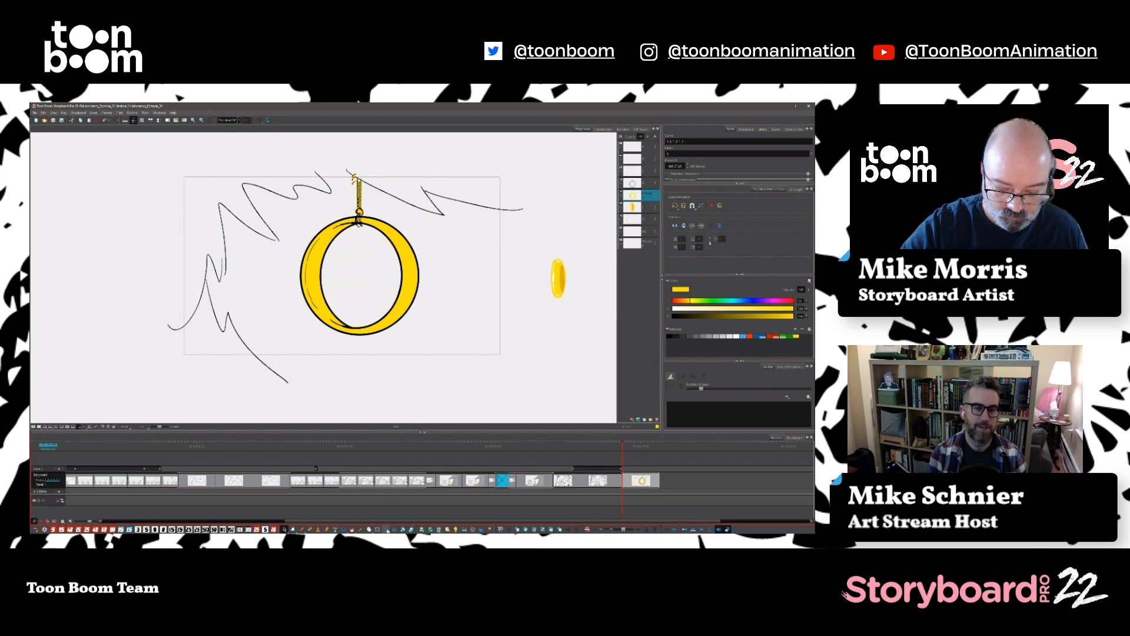
Sample the darker yellow from the pasted earring and paint shading along the inner side of the large hoop with a bigger textured brush
{"action": "left_click", "coordinate": [362, 523]}
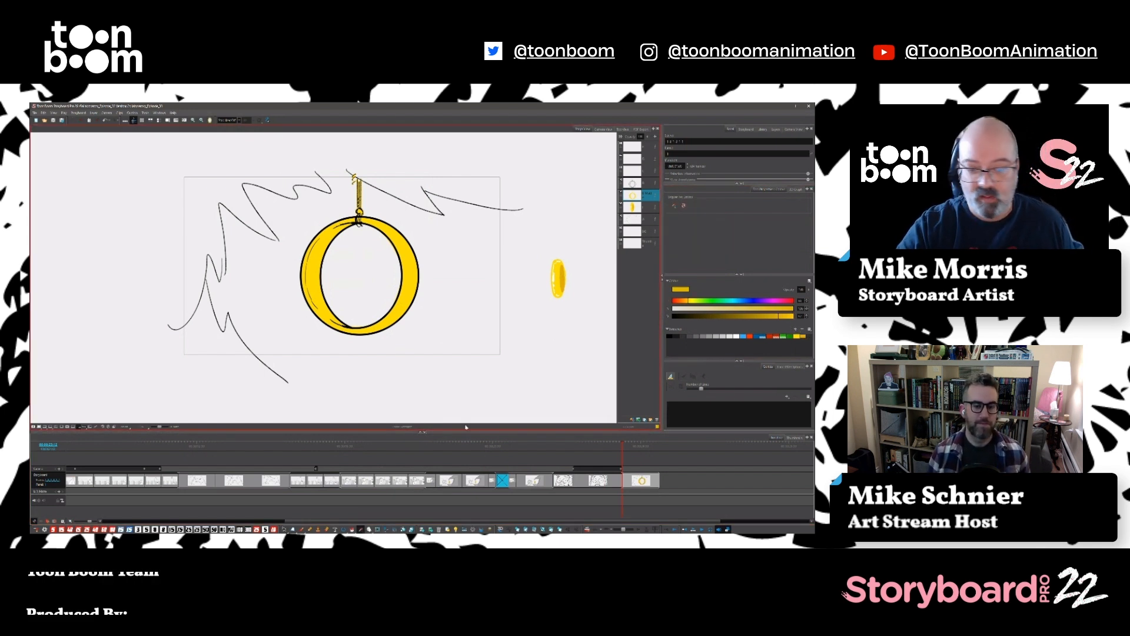
{"action": "left_click", "coordinate": [338, 509]}
{"action": "left_click", "coordinate": [303, 530]}
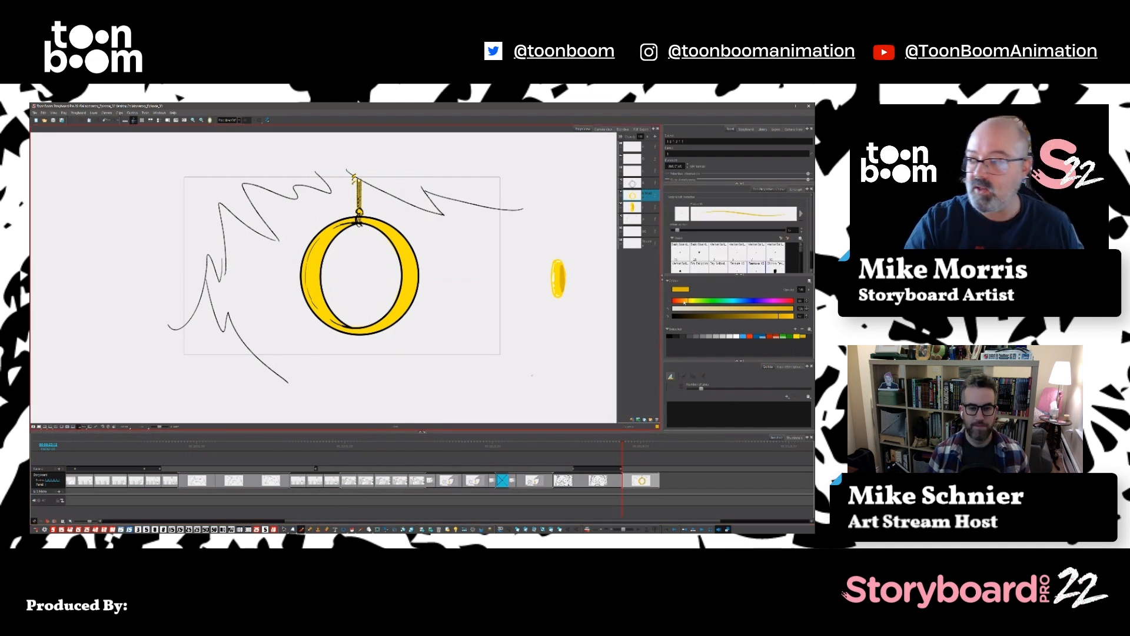
{"action": "left_click_drag", "start_coordinate": [811, 225], "coordinate": [810, 242]}
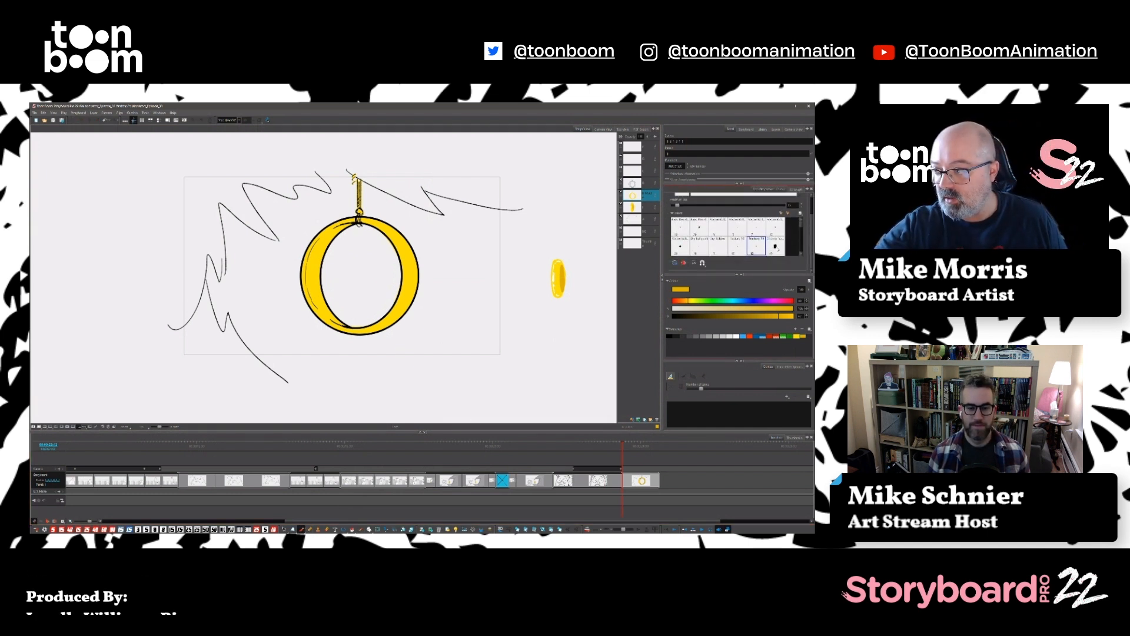
{"action": "left_click", "coordinate": [775, 244]}
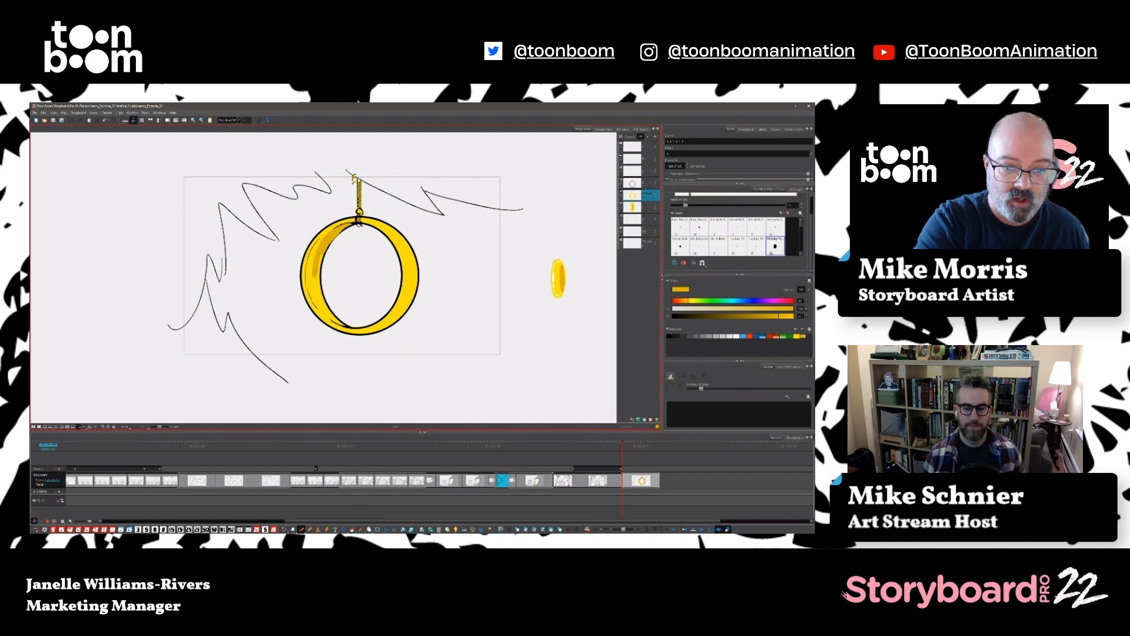
{"action": "mouse_move", "coordinate": [310, 279]}
{"action": "left_mouse_down"}
{"action": "mouse_move", "coordinate": [317, 307]}
{"action": "mouse_move", "coordinate": [346, 325]}
{"action": "left_mouse_up"}
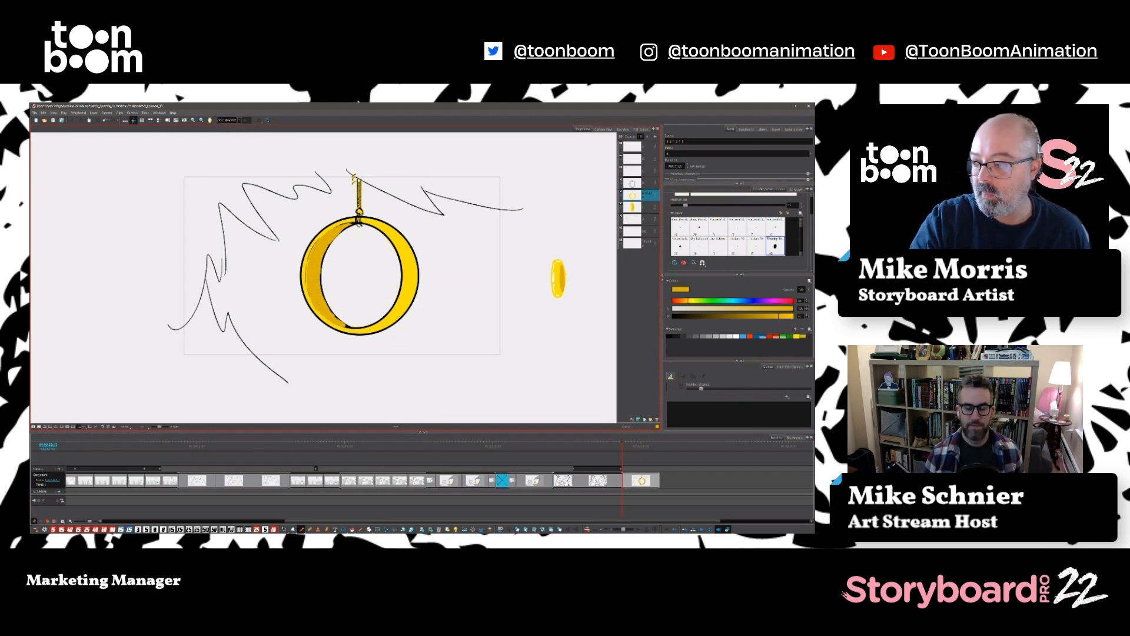
Paint white highlights on the gold hoop and a white cross-shaped sparkle on the layer above its line art
{"action": "left_click", "coordinate": [736, 336]}
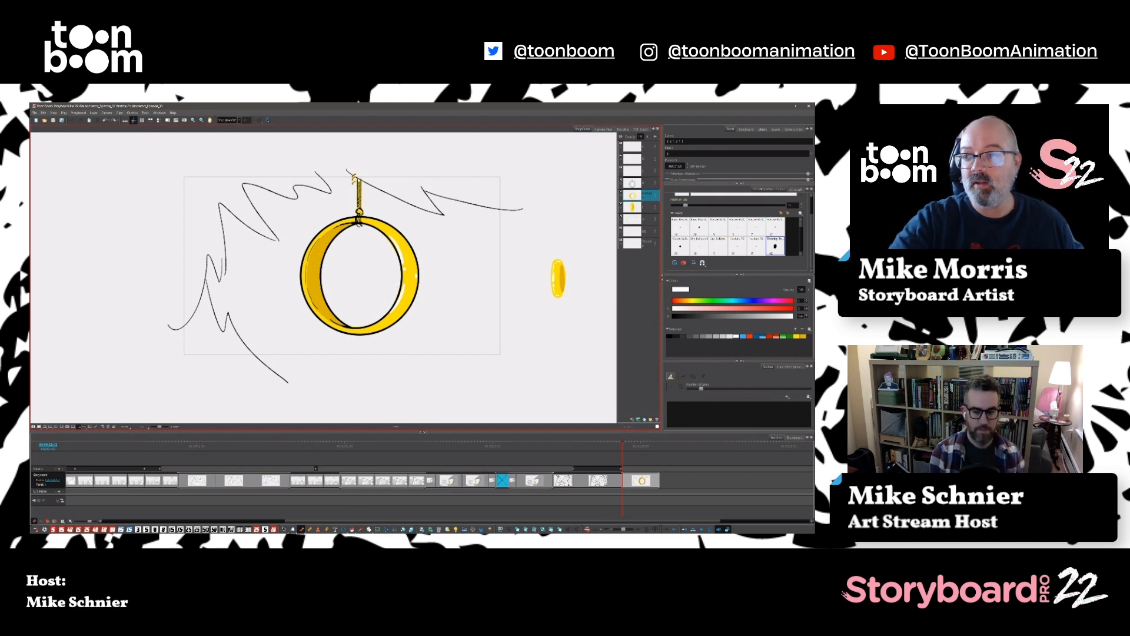
{"action": "left_click", "coordinate": [634, 172]}
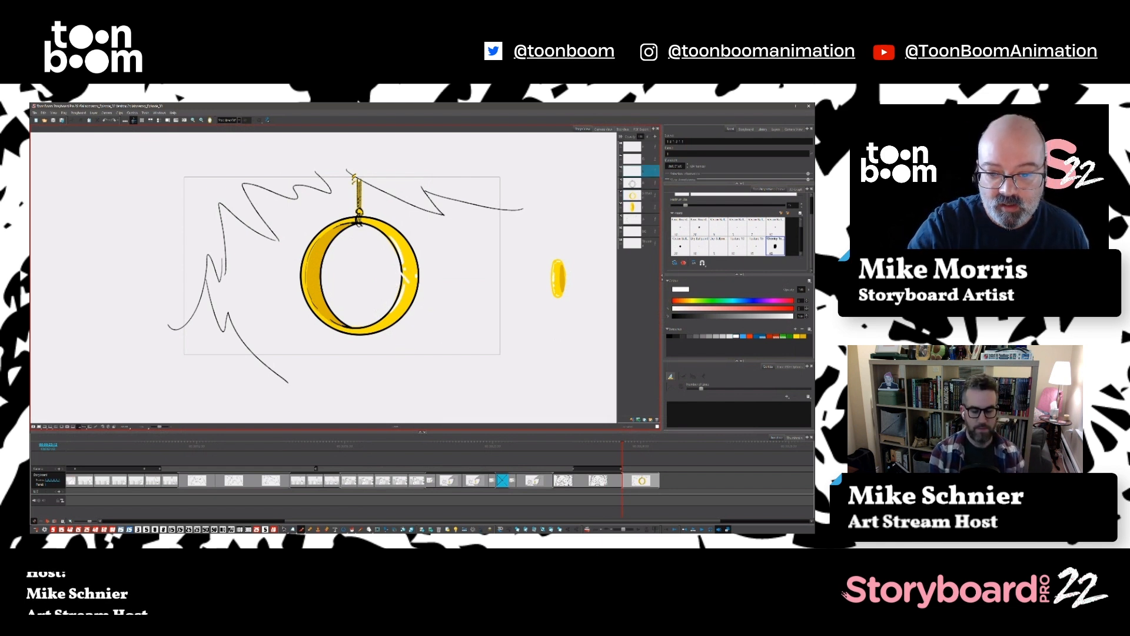
On a layer below the earring, draw a white-outlined rectangle larger than the camera frame and fill it with light grey
{"action": "left_click", "coordinate": [638, 231]}
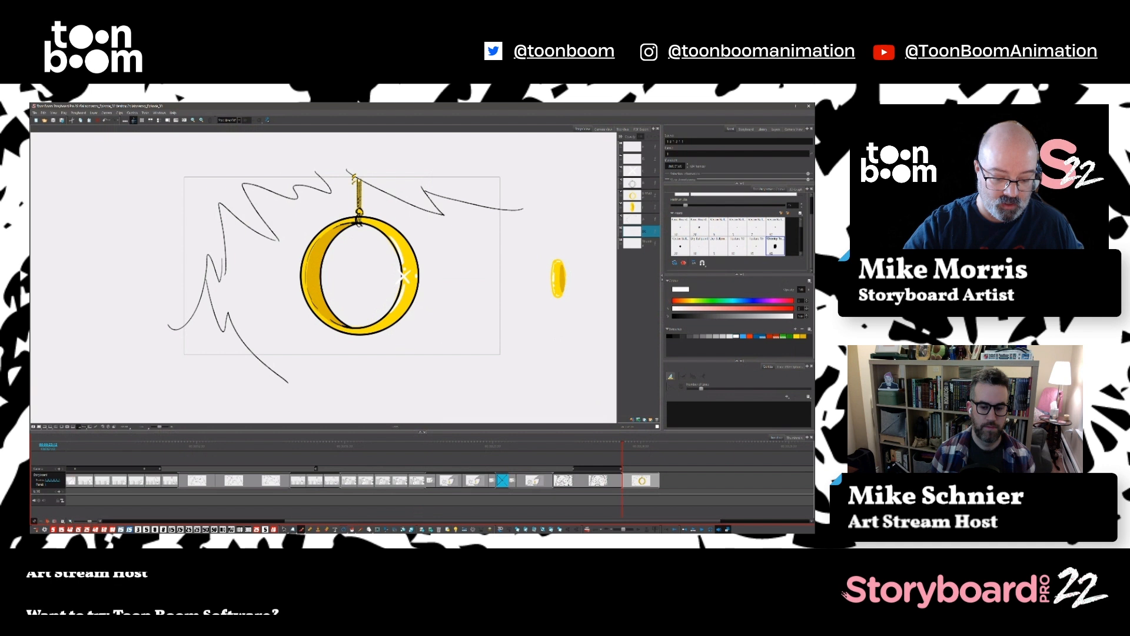
{"action": "left_click", "coordinate": [343, 530]}
{"action": "left_click_drag", "start_coordinate": [124, 143], "coordinate": [581, 389]}
{"action": "left_click", "coordinate": [723, 337]}
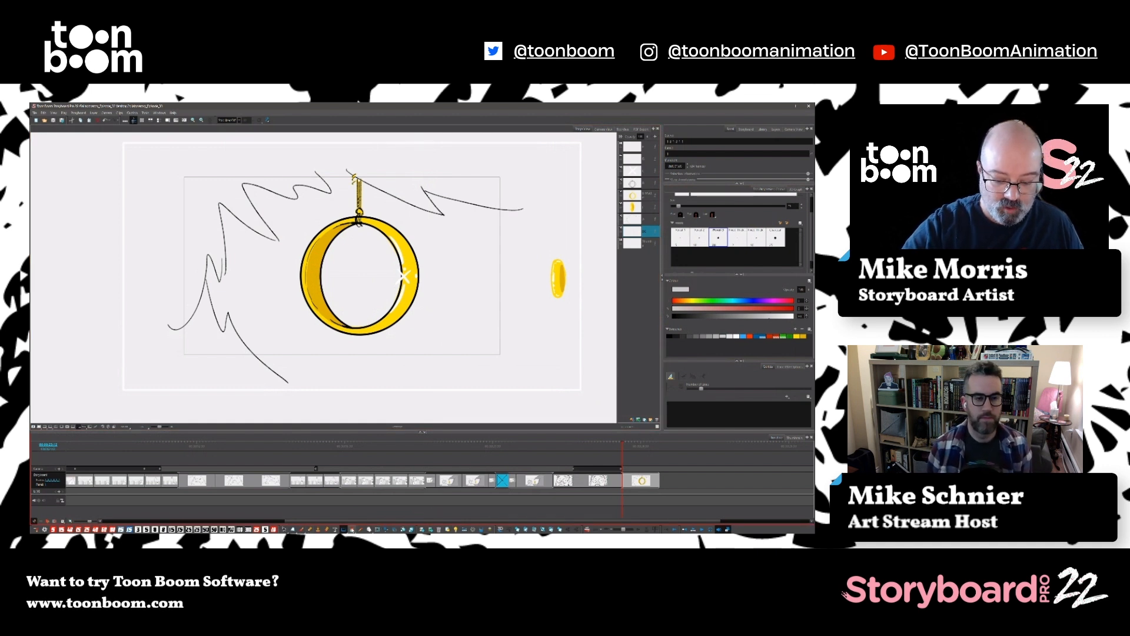
{"action": "left_click", "coordinate": [352, 529]}
{"action": "left_click", "coordinate": [540, 352]}
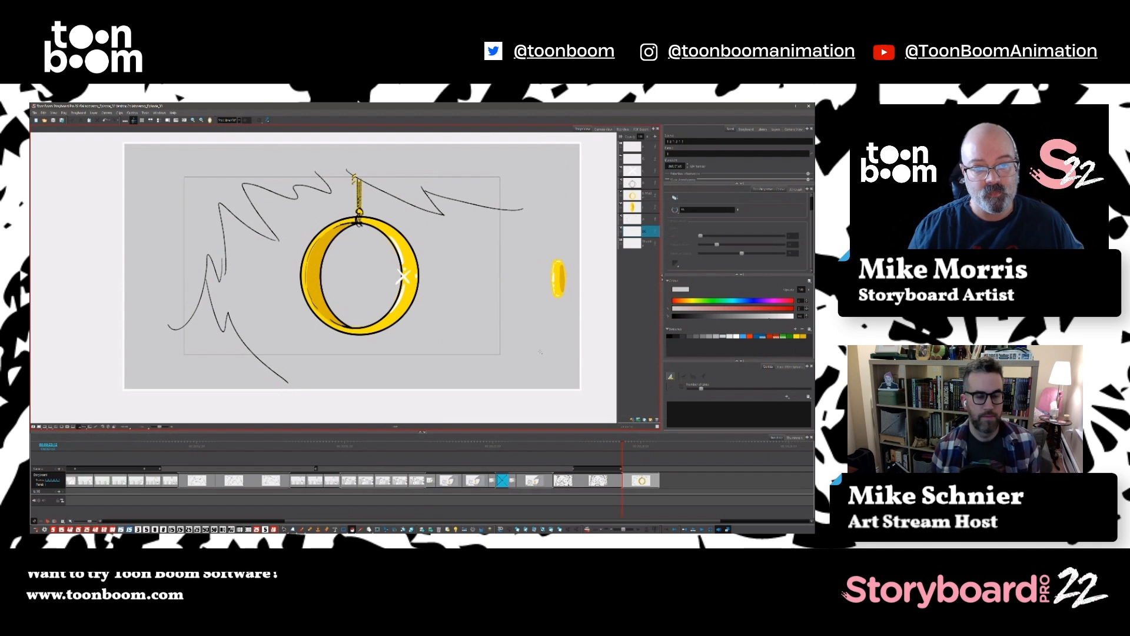
On the layer above the grey background, trace the jagged fur edge in mid-grey brush strokes and close the shape around the frame's upper area
{"action": "left_click", "coordinate": [636, 220]}
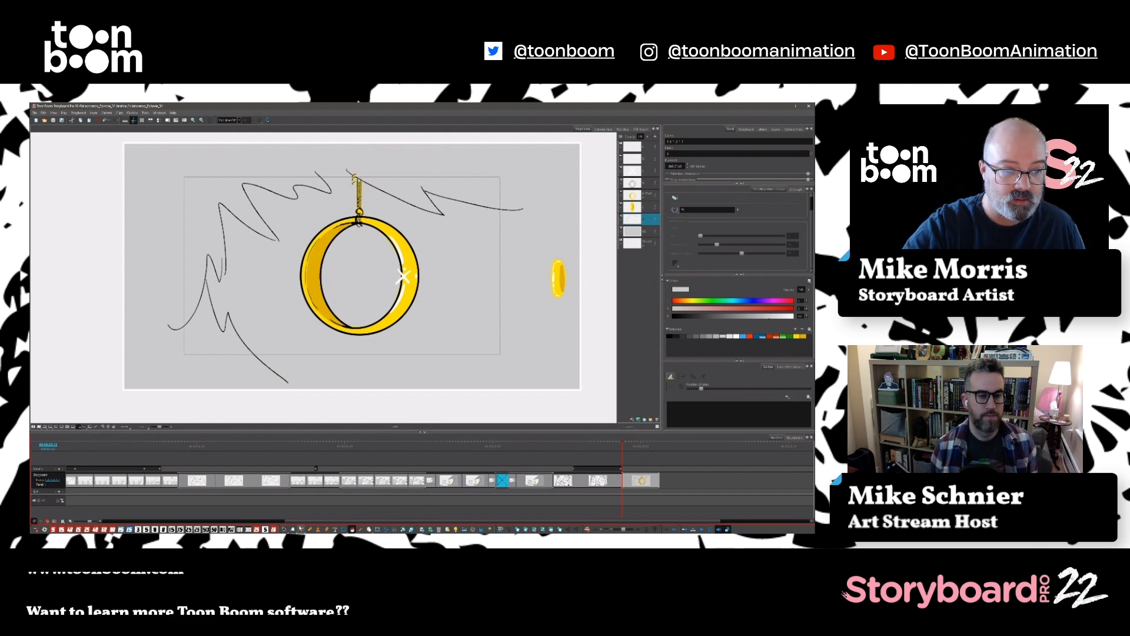
{"action": "left_click", "coordinate": [301, 527]}
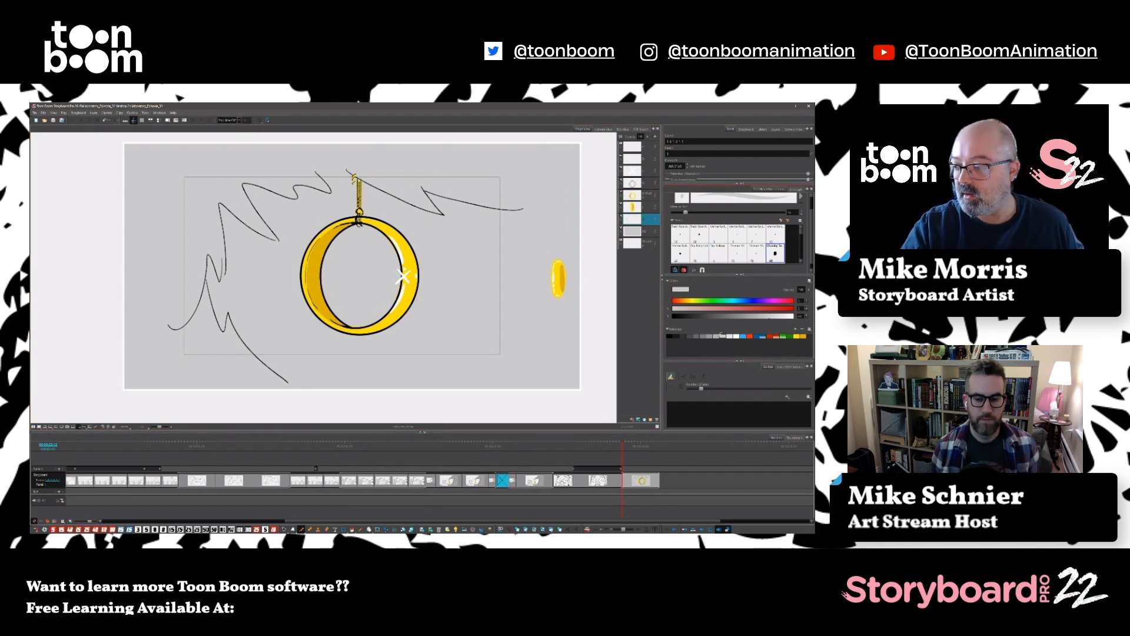
{"action": "left_click", "coordinate": [702, 336]}
{"action": "mouse_move", "coordinate": [523, 207]}
{"action": "left_mouse_down"}
{"action": "mouse_move", "coordinate": [422, 187]}
{"action": "mouse_move", "coordinate": [442, 215]}
{"action": "mouse_move", "coordinate": [337, 167]}
{"action": "mouse_move", "coordinate": [323, 182]}
{"action": "left_mouse_up"}
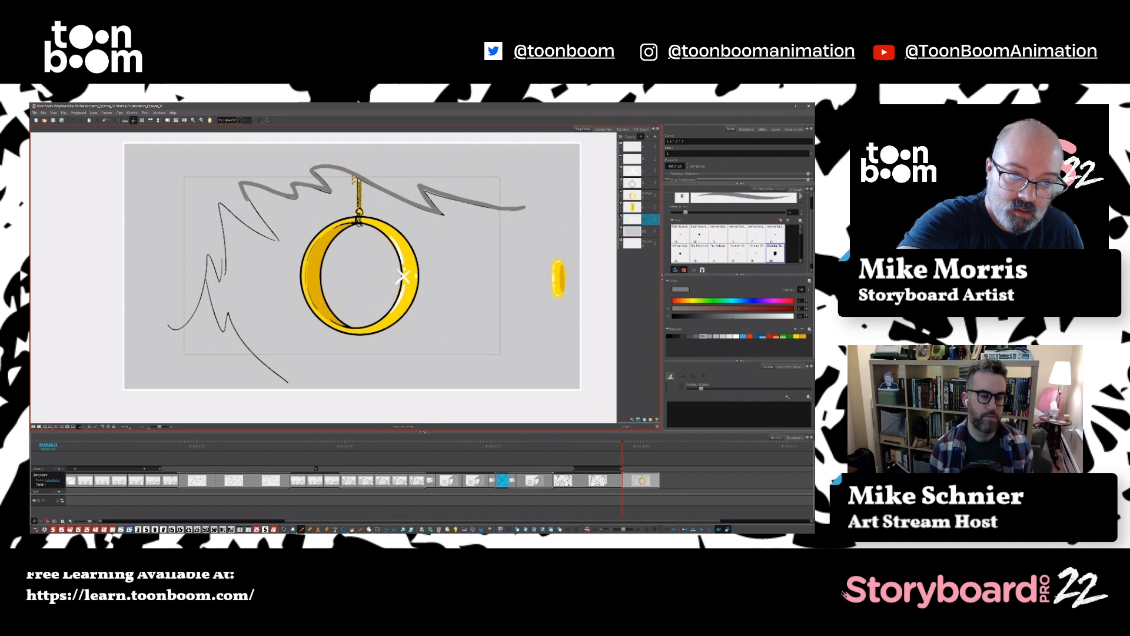
{"action": "mouse_move", "coordinate": [257, 230]}
{"action": "left_mouse_down"}
{"action": "mouse_move", "coordinate": [219, 204]}
{"action": "mouse_move", "coordinate": [220, 277]}
{"action": "mouse_move", "coordinate": [206, 255]}
{"action": "mouse_move", "coordinate": [200, 294]}
{"action": "mouse_move", "coordinate": [170, 330]}
{"action": "mouse_move", "coordinate": [153, 282]}
{"action": "mouse_move", "coordinate": [215, 155]}
{"action": "mouse_move", "coordinate": [318, 143]}
{"action": "mouse_move", "coordinate": [525, 211]}
{"action": "left_mouse_up"}
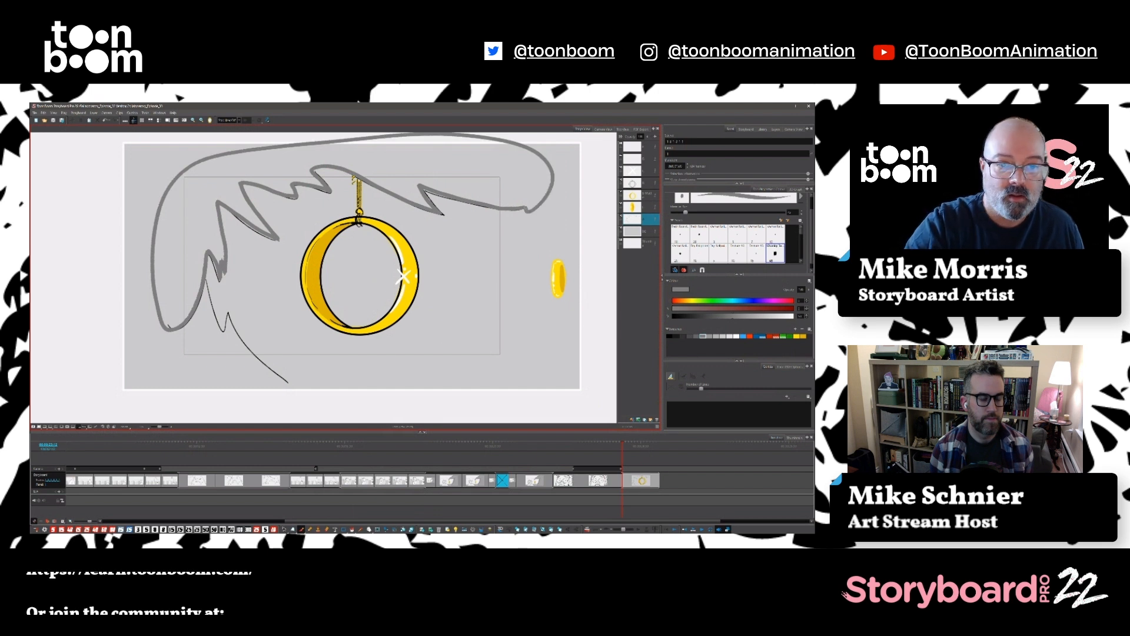
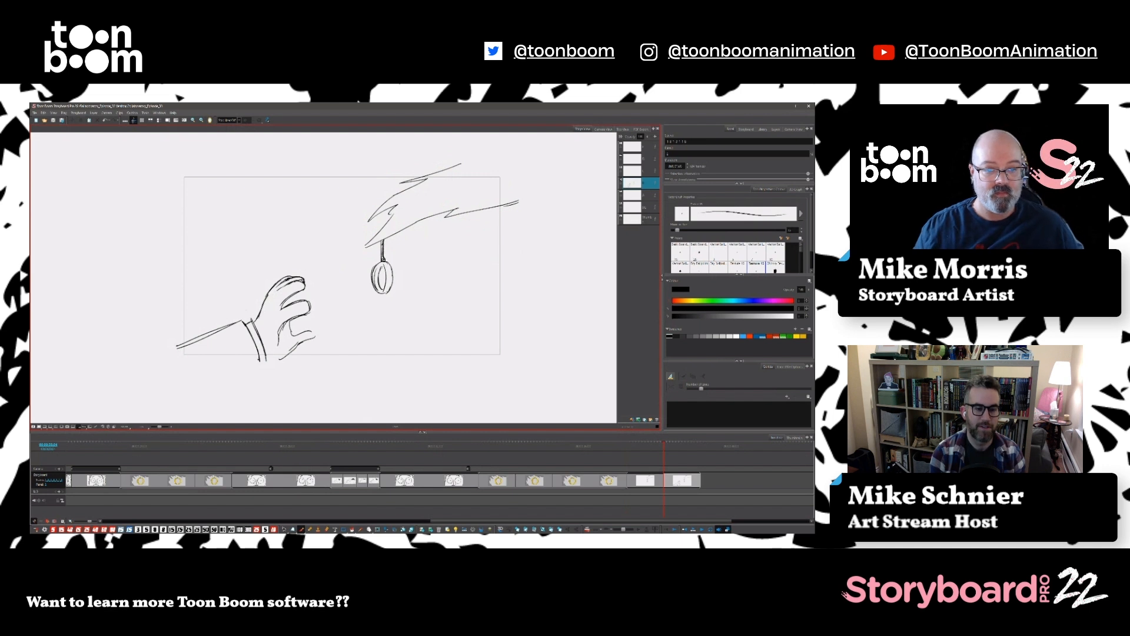
Select and delete the curled hand drawn beyond the sleeve cuff
{"action": "key", "text": "alt+s"}
{"action": "left_click_drag", "start_coordinate": [323, 265], "coordinate": [318, 359]}
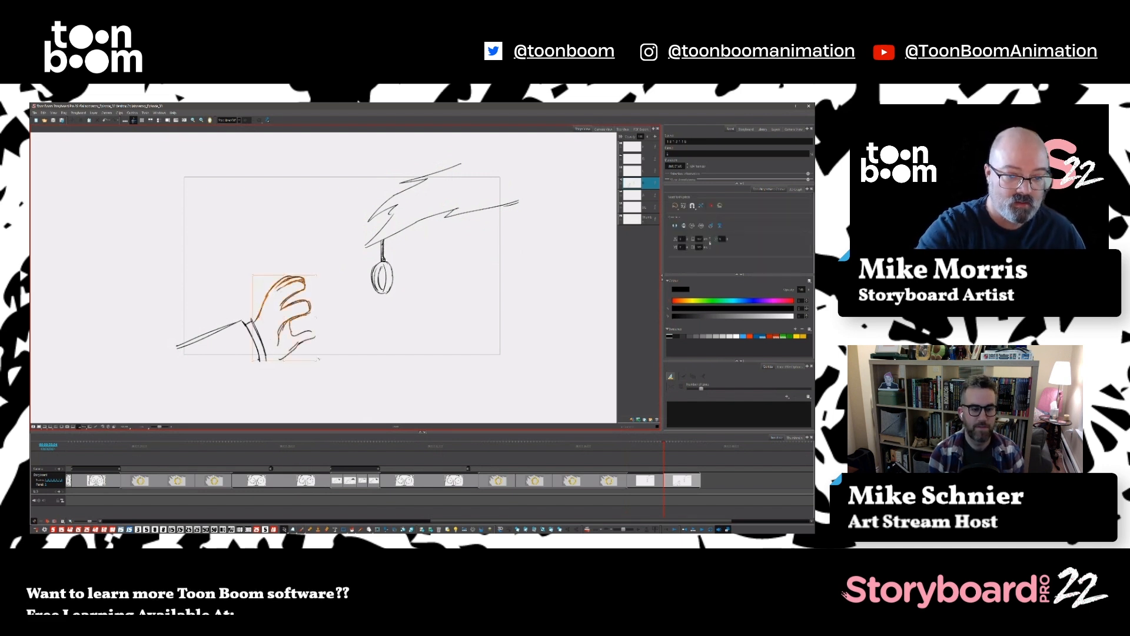
{"action": "key", "text": "Delete"}
{"action": "key", "text": "alt+b"}
{"action": "mouse_move", "coordinate": [262, 299]}
{"action": "left_mouse_down"}
{"action": "mouse_move", "coordinate": [253, 322]}
{"action": "mouse_move", "coordinate": [292, 272]}
{"action": "left_mouse_up"}
{"action": "mouse_move", "coordinate": [285, 320]}
{"action": "left_mouse_down"}
{"action": "mouse_move", "coordinate": [278, 354]}
{"action": "mouse_move", "coordinate": [303, 306]}
{"action": "left_mouse_up"}
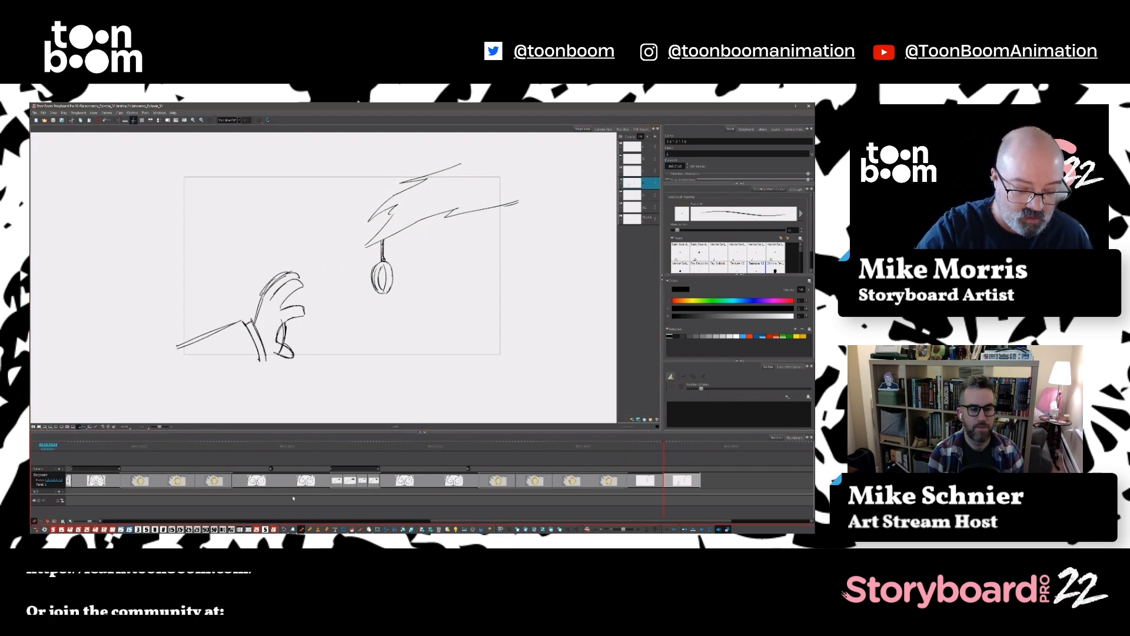
{"action": "left_click", "coordinate": [285, 530]}
{"action": "mouse_move", "coordinate": [272, 366]}
{"action": "left_mouse_down"}
{"action": "mouse_move", "coordinate": [325, 294]}
{"action": "mouse_move", "coordinate": [309, 368]}
{"action": "left_mouse_up"}
{"action": "key", "text": "Delete"}
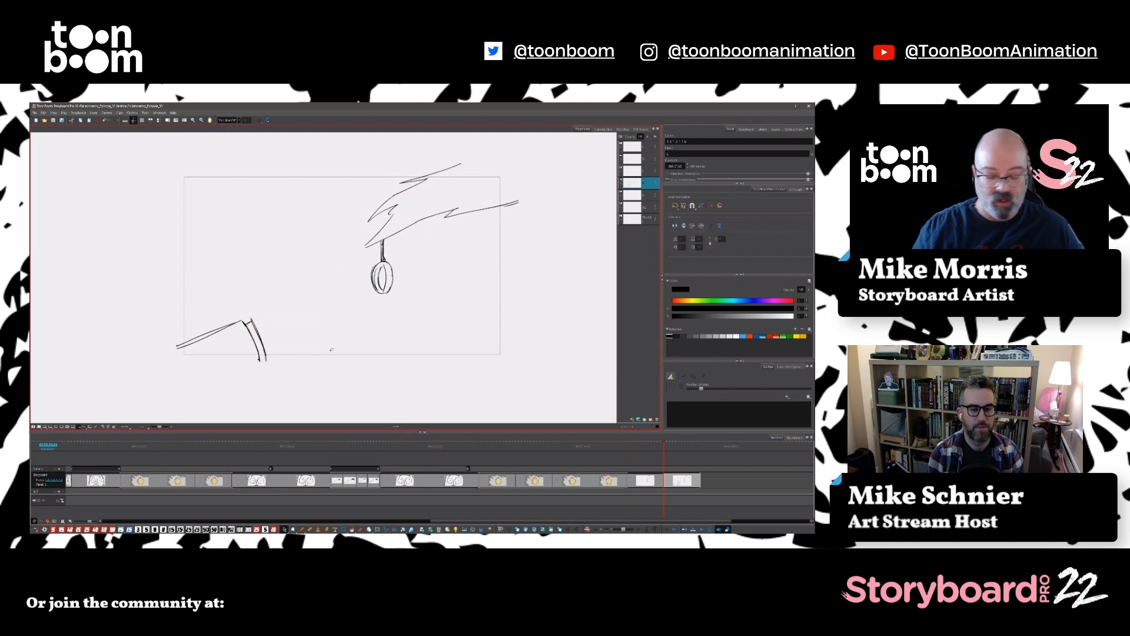
Draw an open hand with spread fingers and a thumb coming out of the sleeve cuff
{"action": "left_click", "coordinate": [301, 529]}
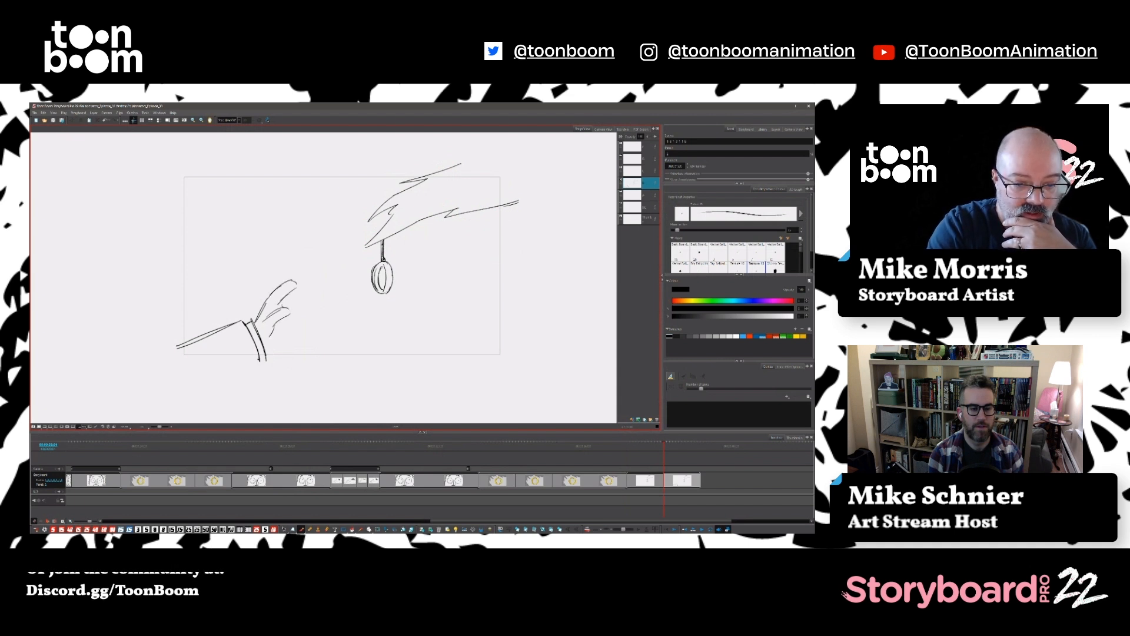
{"action": "left_click_drag", "start_coordinate": [299, 333], "coordinate": [267, 358]}
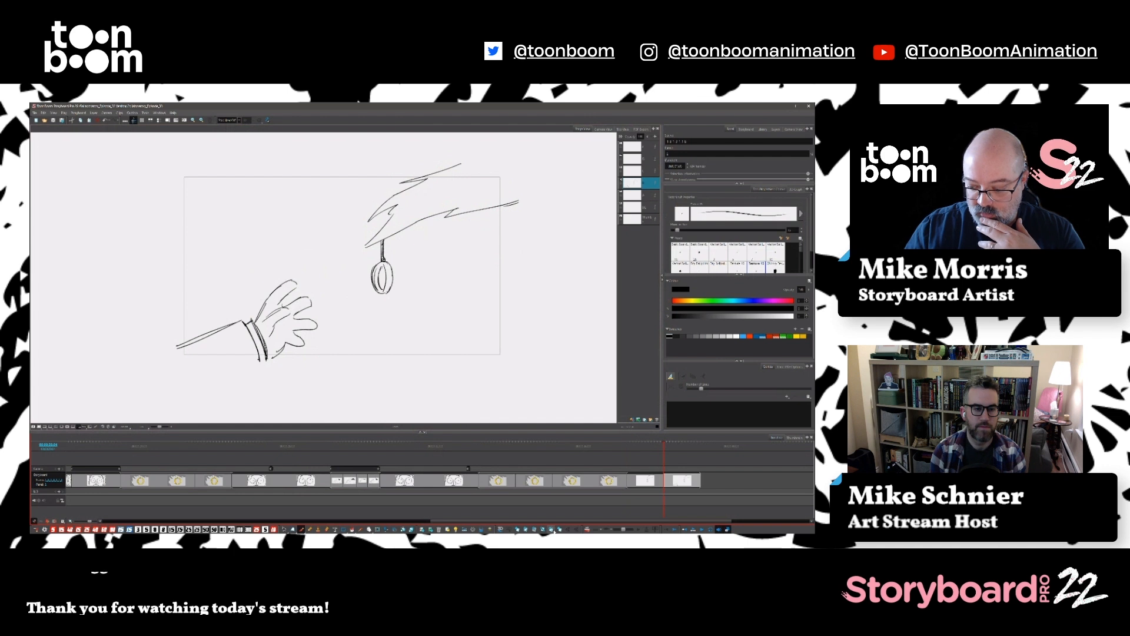
Duplicate the panel, move the arm and hand closer to the earring, and redraw the hand with longer sleeve lines
{"action": "left_click", "coordinate": [553, 530]}
{"action": "left_click", "coordinate": [284, 529]}
{"action": "mouse_move", "coordinate": [328, 334]}
{"action": "left_mouse_down"}
{"action": "mouse_move", "coordinate": [200, 369]}
{"action": "mouse_move", "coordinate": [300, 364]}
{"action": "mouse_move", "coordinate": [283, 328]}
{"action": "mouse_move", "coordinate": [320, 313]}
{"action": "left_mouse_up"}
{"action": "mouse_move", "coordinate": [385, 341]}
{"action": "left_mouse_down"}
{"action": "mouse_move", "coordinate": [357, 350]}
{"action": "mouse_move", "coordinate": [302, 306]}
{"action": "mouse_move", "coordinate": [360, 260]}
{"action": "mouse_move", "coordinate": [354, 253]}
{"action": "left_mouse_up"}
{"action": "left_click", "coordinate": [331, 377]}
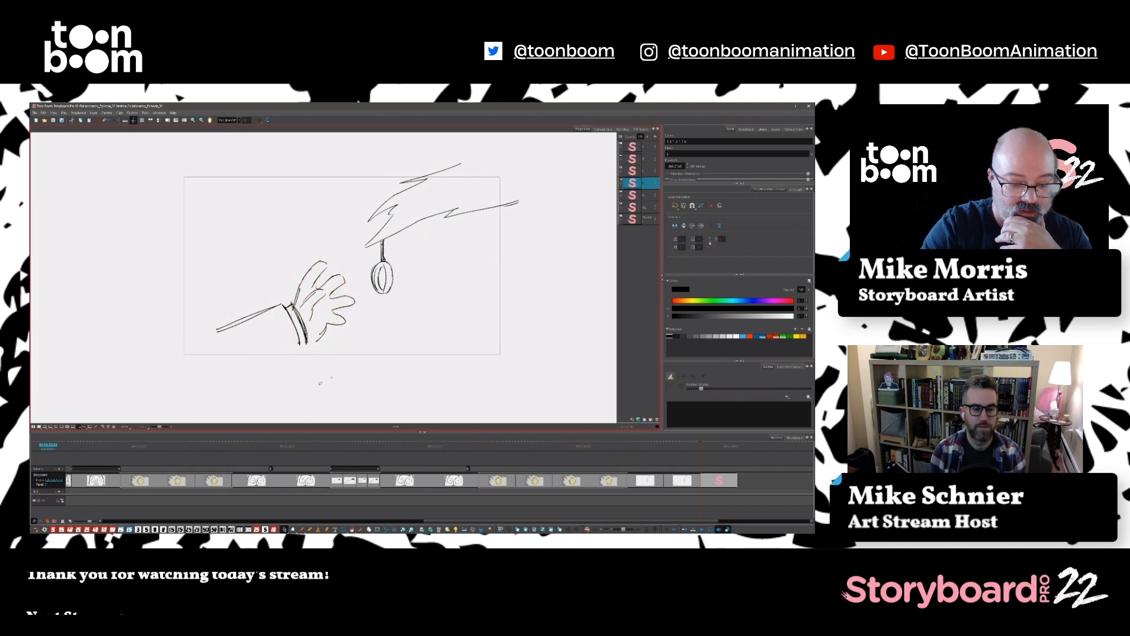
{"action": "key", "text": "alt+b"}
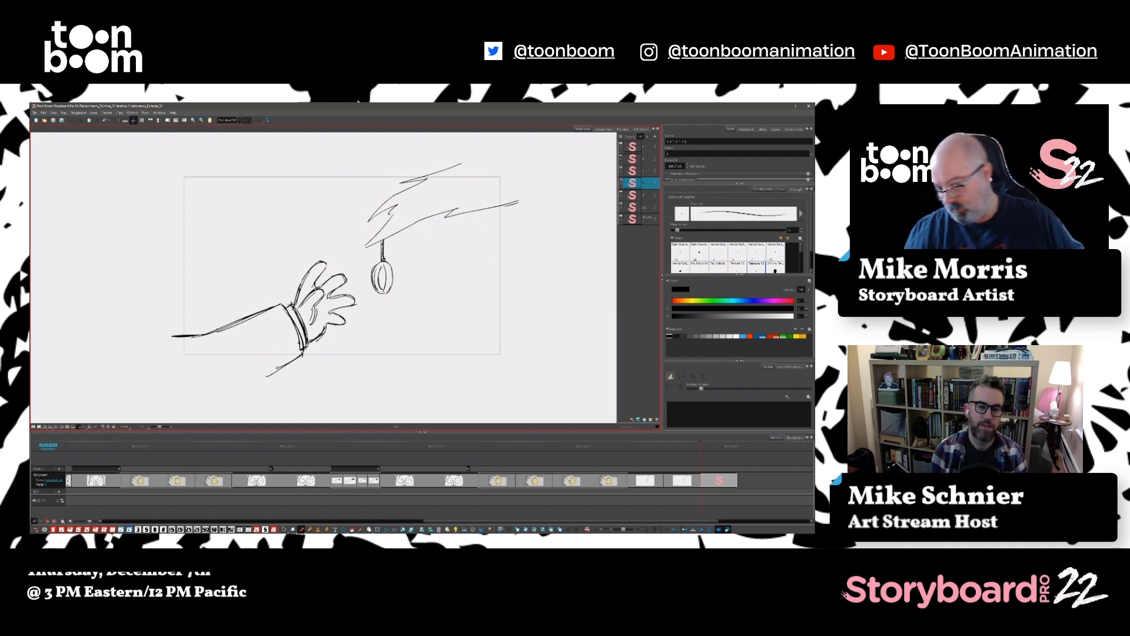
In the last panel, move the arm and hand closer to the earring and stretch the sleeve end beyond the camera frame
{"action": "left_click_drag", "start_coordinate": [518, 521], "coordinate": [658, 519]}
{"action": "mouse_move", "coordinate": [419, 447]}
{"action": "left_mouse_down"}
{"action": "mouse_move", "coordinate": [379, 449]}
{"action": "mouse_move", "coordinate": [493, 459]}
{"action": "left_mouse_up"}
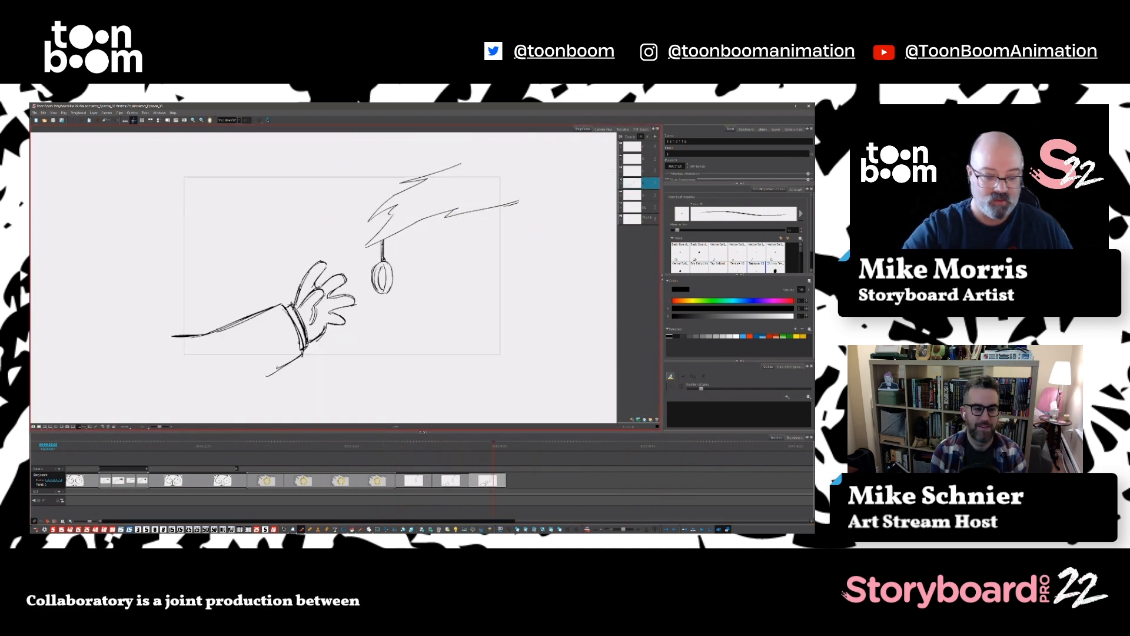
{"action": "left_click", "coordinate": [285, 529]}
{"action": "mouse_move", "coordinate": [367, 334]}
{"action": "left_mouse_down"}
{"action": "mouse_move", "coordinate": [188, 283]}
{"action": "mouse_move", "coordinate": [347, 365]}
{"action": "left_mouse_up"}
{"action": "left_click_drag", "start_coordinate": [321, 318], "coordinate": [337, 313]}
{"action": "key", "text": "Escape"}
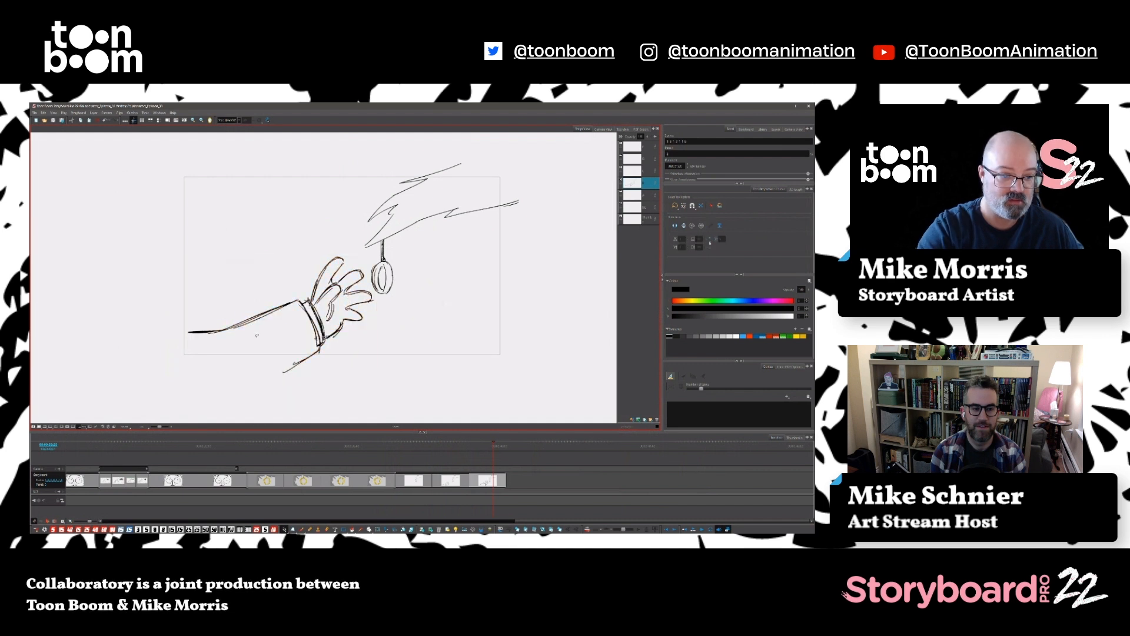
{"action": "left_click", "coordinate": [268, 312]}
{"action": "left_click_drag", "start_coordinate": [187, 318], "coordinate": [175, 317]}
{"action": "left_click", "coordinate": [393, 371]}
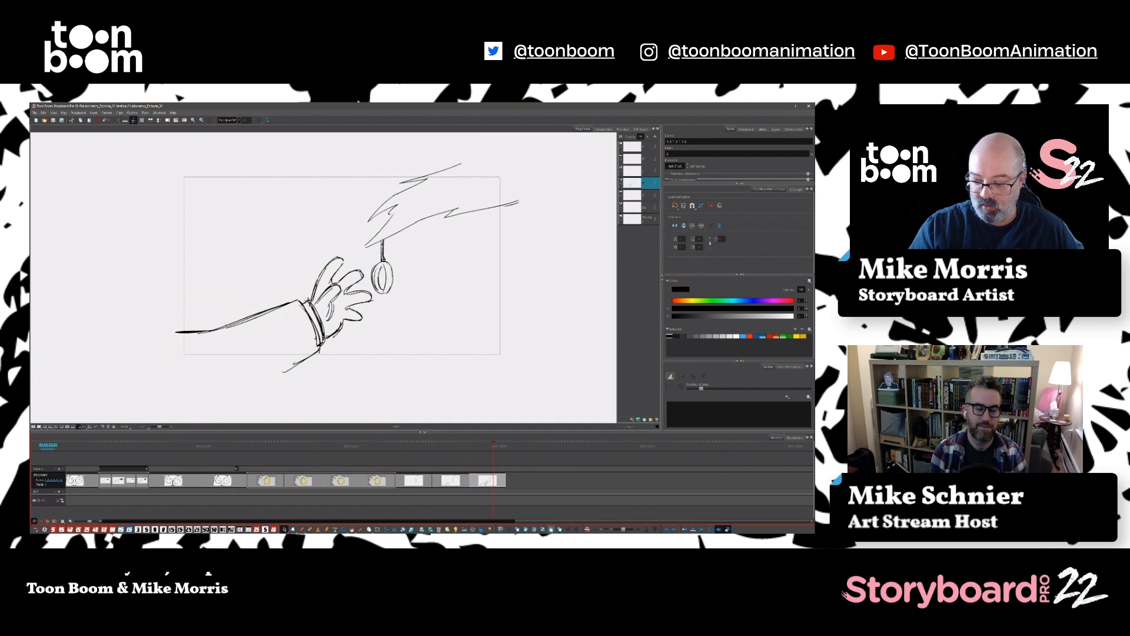
Add a new blank panel at the end of the storyboard
{"action": "left_click", "coordinate": [519, 529]}
{"action": "key", "text": "ctrl+z"}
{"action": "left_click", "coordinate": [522, 529]}
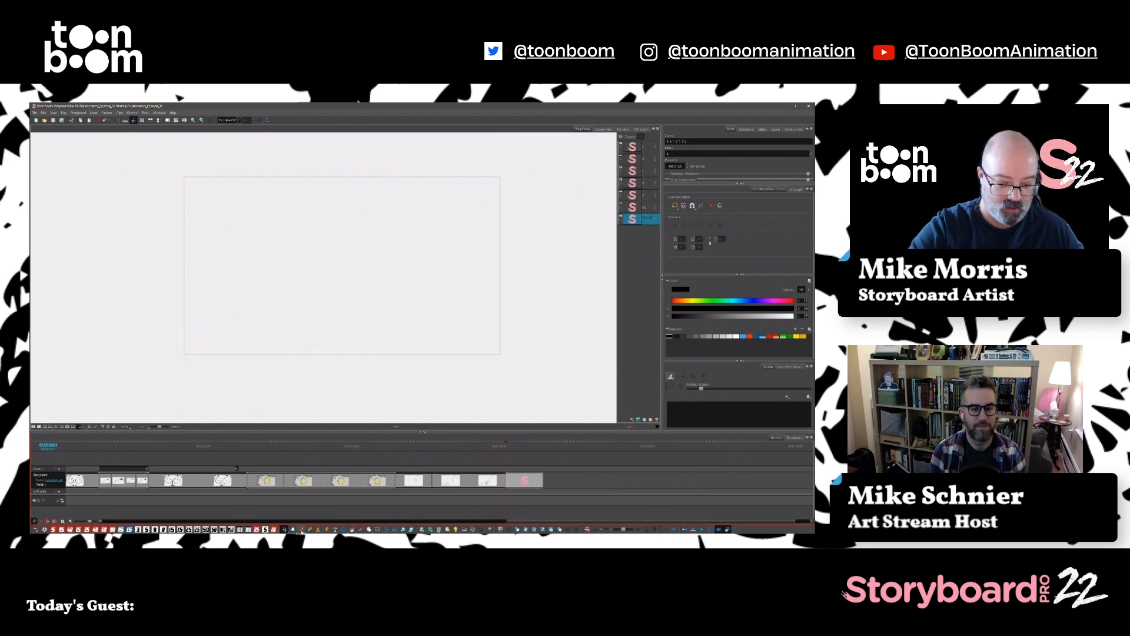
{"action": "left_click", "coordinate": [302, 530]}
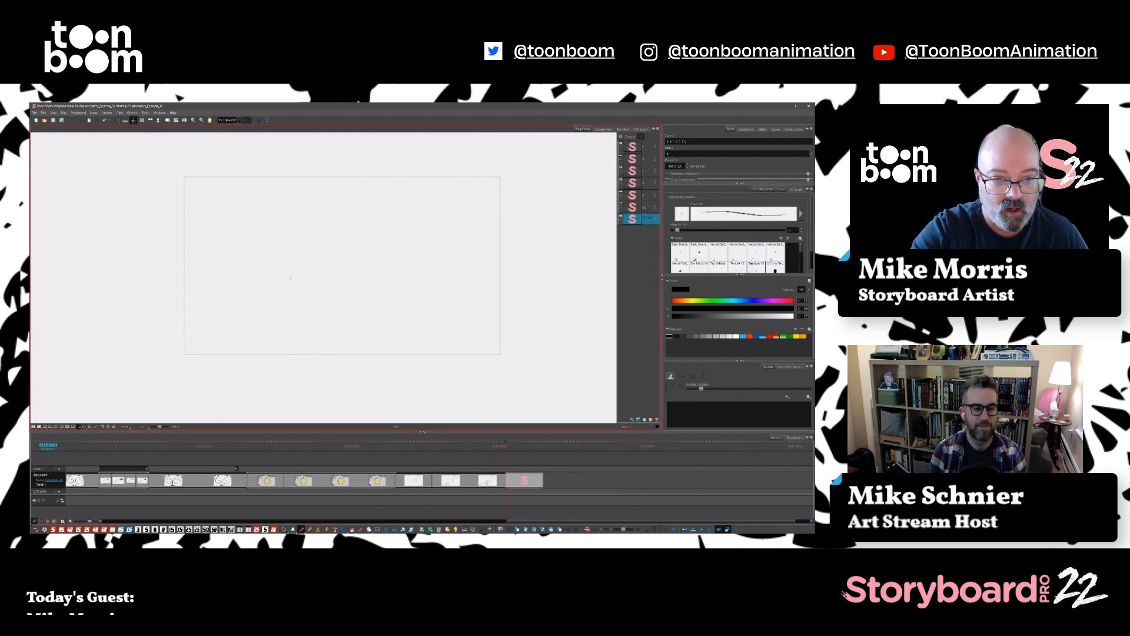
{"action": "mouse_move", "coordinate": [275, 284]}
{"action": "left_mouse_down"}
{"action": "mouse_move", "coordinate": [232, 274]}
{"action": "mouse_move", "coordinate": [224, 331]}
{"action": "left_mouse_up"}
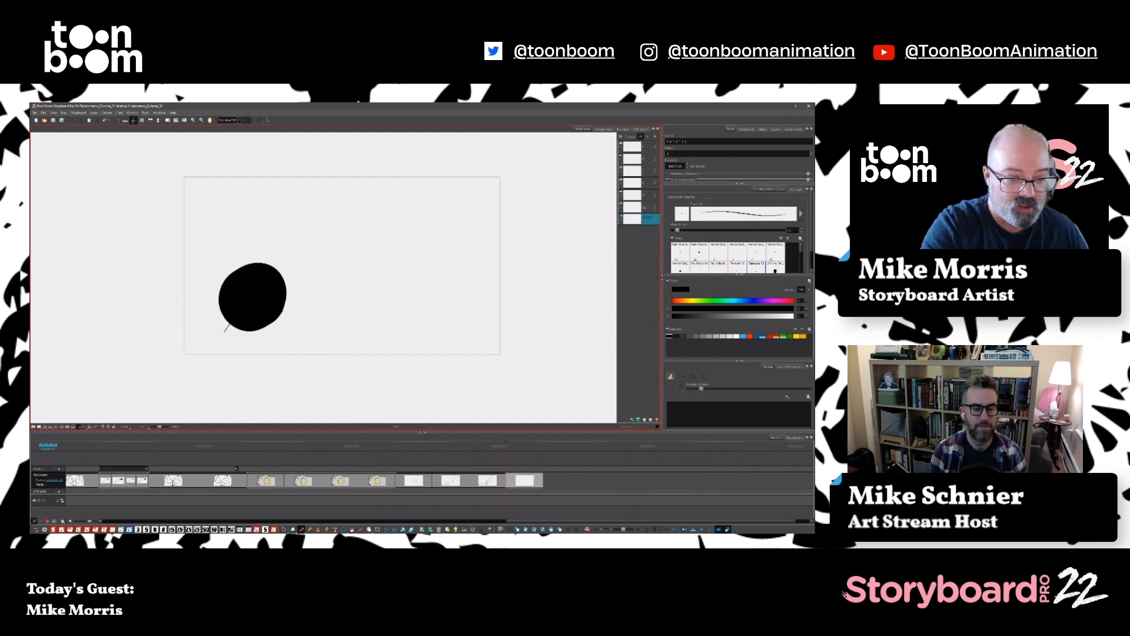
{"action": "key", "text": "ctrl+z"}
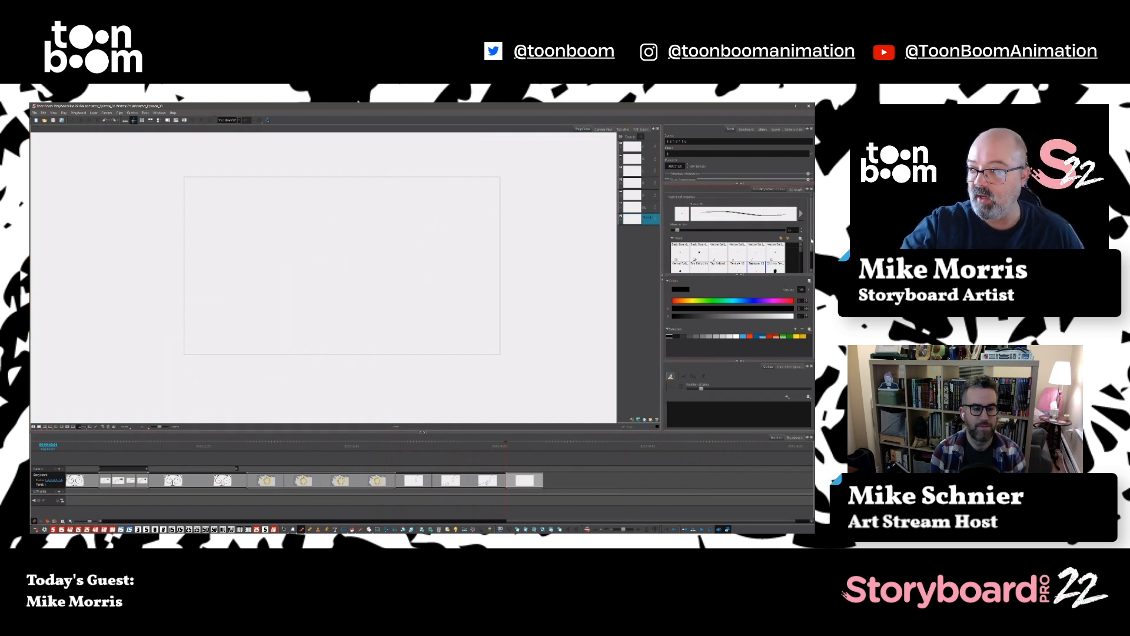
Sketch a character from behind with a round head, sloping shoulders and one arm raised, using a thin brush
{"action": "left_click_drag", "start_coordinate": [811, 234], "coordinate": [811, 254]}
{"action": "mouse_move", "coordinate": [233, 254]}
{"action": "left_mouse_down"}
{"action": "mouse_move", "coordinate": [265, 239]}
{"action": "mouse_move", "coordinate": [280, 308]}
{"action": "mouse_move", "coordinate": [237, 314]}
{"action": "mouse_move", "coordinate": [189, 360]}
{"action": "left_mouse_up"}
{"action": "mouse_move", "coordinate": [286, 304]}
{"action": "left_mouse_down"}
{"action": "mouse_move", "coordinate": [306, 347]}
{"action": "mouse_move", "coordinate": [335, 279]}
{"action": "left_mouse_up"}
{"action": "mouse_move", "coordinate": [306, 328]}
{"action": "left_mouse_down"}
{"action": "mouse_move", "coordinate": [336, 278]}
{"action": "mouse_move", "coordinate": [357, 290]}
{"action": "mouse_move", "coordinate": [356, 304]}
{"action": "mouse_move", "coordinate": [339, 281]}
{"action": "left_mouse_up"}
{"action": "mouse_move", "coordinate": [341, 282]}
{"action": "left_mouse_down"}
{"action": "mouse_move", "coordinate": [286, 309]}
{"action": "mouse_move", "coordinate": [355, 303]}
{"action": "left_mouse_up"}
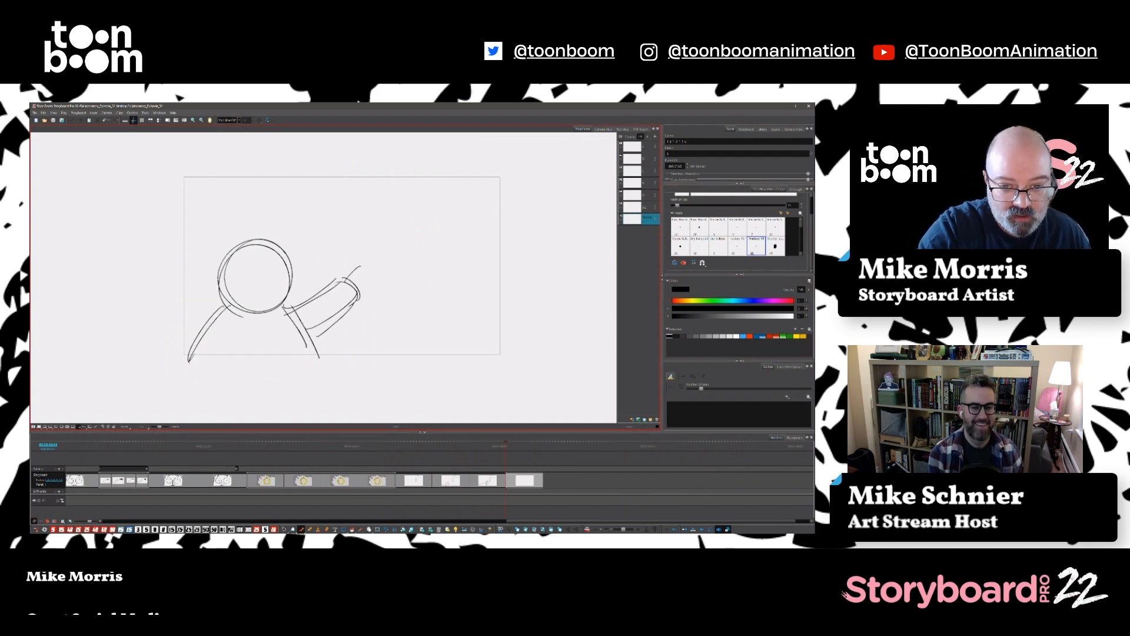
Sketch the raised hand's fingers, the small hoop earring hanging from jagged fur, and the large creature's brow
{"action": "left_click_drag", "start_coordinate": [380, 175], "coordinate": [388, 223]}
{"action": "key", "text": "ctrl+z"}
{"action": "key", "text": "ctrl+z"}
{"action": "left_click_drag", "start_coordinate": [386, 212], "coordinate": [402, 226]}
{"action": "left_click_drag", "start_coordinate": [438, 193], "coordinate": [475, 209]}
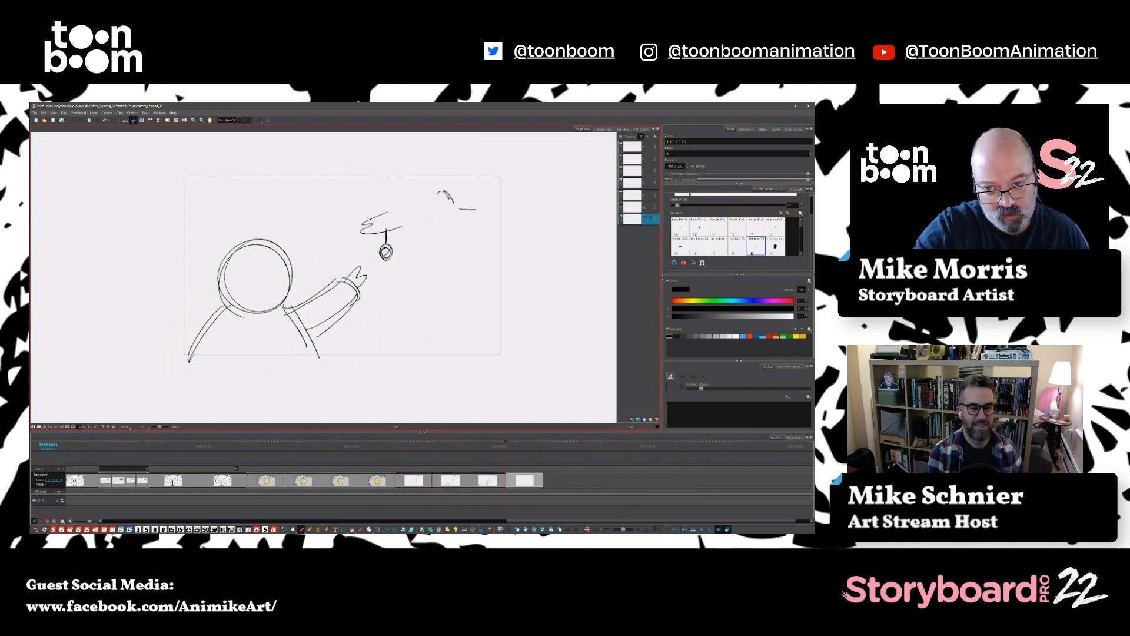
Draw the large creature's eye and jagged fur outline, and add an ear and facial features to the small character
{"action": "mouse_move", "coordinate": [420, 241]}
{"action": "left_mouse_down"}
{"action": "mouse_move", "coordinate": [462, 237]}
{"action": "mouse_move", "coordinate": [452, 243]}
{"action": "left_mouse_up"}
{"action": "left_click_drag", "start_coordinate": [466, 241], "coordinate": [459, 245]}
{"action": "mouse_move", "coordinate": [417, 174]}
{"action": "left_mouse_down"}
{"action": "mouse_move", "coordinate": [372, 195]}
{"action": "mouse_move", "coordinate": [399, 225]}
{"action": "mouse_move", "coordinate": [318, 277]}
{"action": "left_mouse_up"}
{"action": "left_click_drag", "start_coordinate": [505, 209], "coordinate": [490, 368]}
{"action": "mouse_move", "coordinate": [281, 254]}
{"action": "left_mouse_down"}
{"action": "mouse_move", "coordinate": [297, 300]}
{"action": "mouse_move", "coordinate": [264, 298]}
{"action": "mouse_move", "coordinate": [290, 314]}
{"action": "left_mouse_up"}
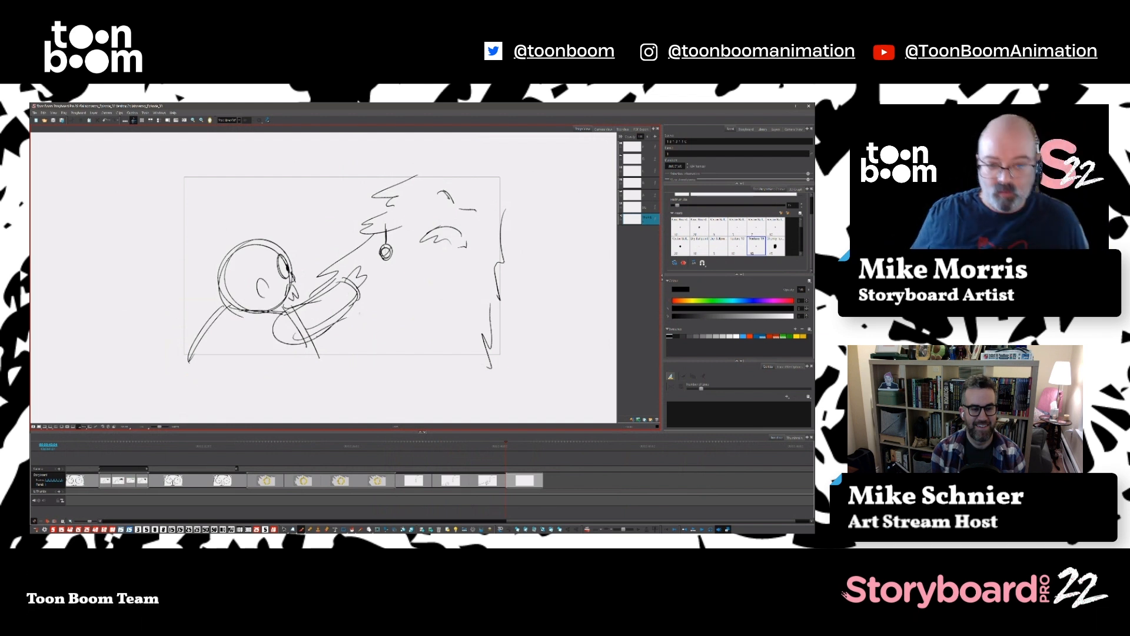
Delete the character's raised arm, redraw it reaching up with an open hand, and add the other arm over the body
{"action": "key", "text": "alt+s"}
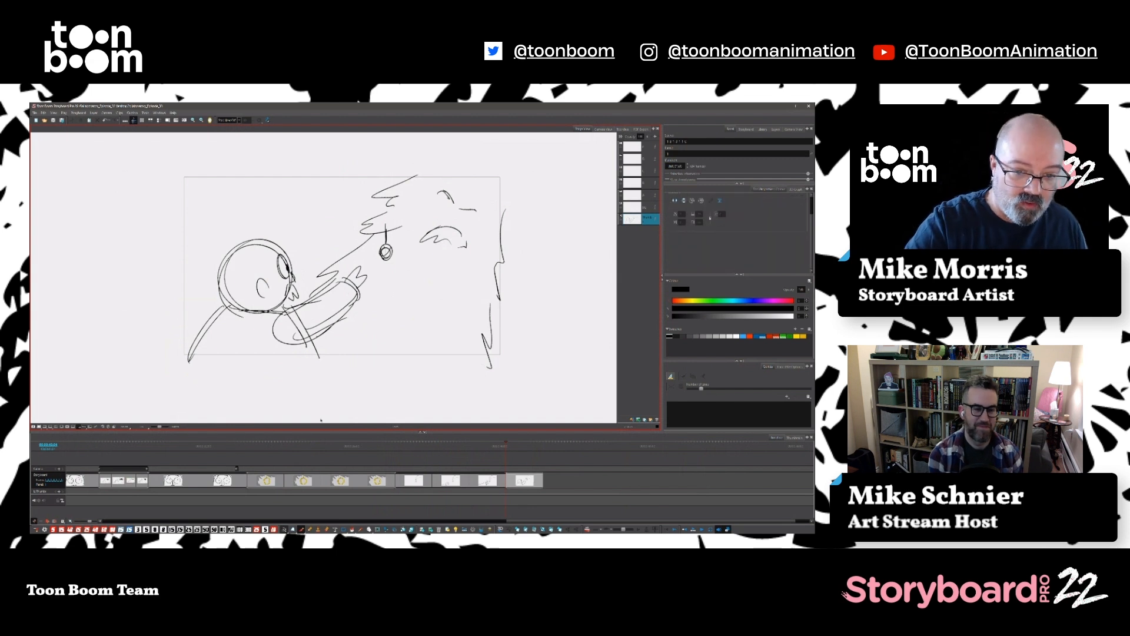
{"action": "left_click_drag", "start_coordinate": [360, 310], "coordinate": [359, 345]}
{"action": "key", "text": "Delete"}
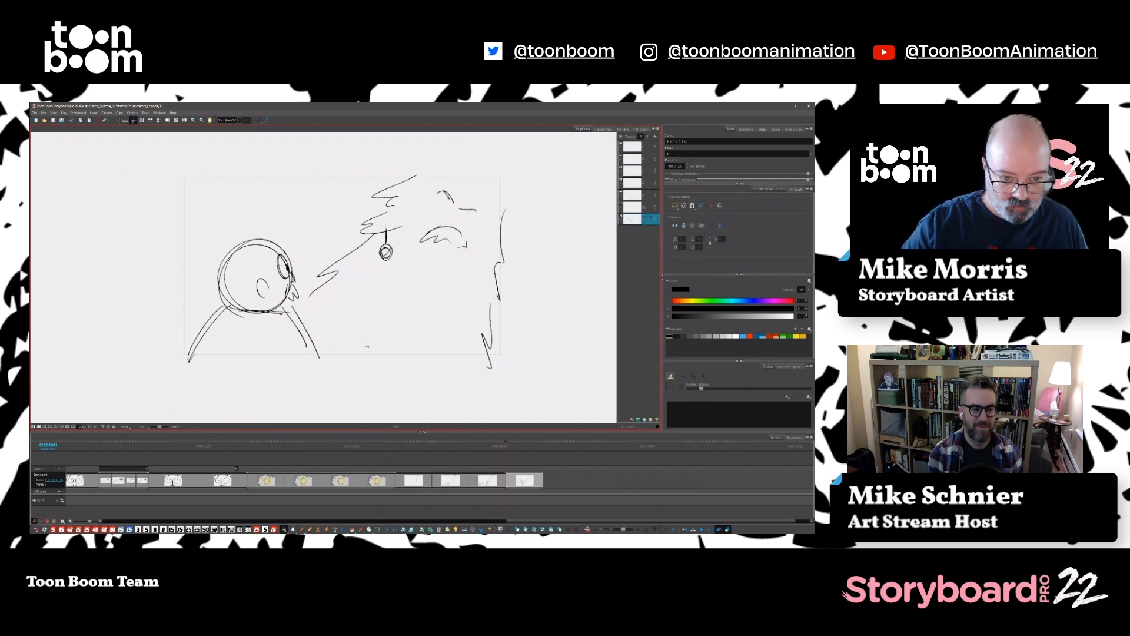
{"action": "key", "text": "alt+b"}
{"action": "left_click_drag", "start_coordinate": [267, 320], "coordinate": [242, 358]}
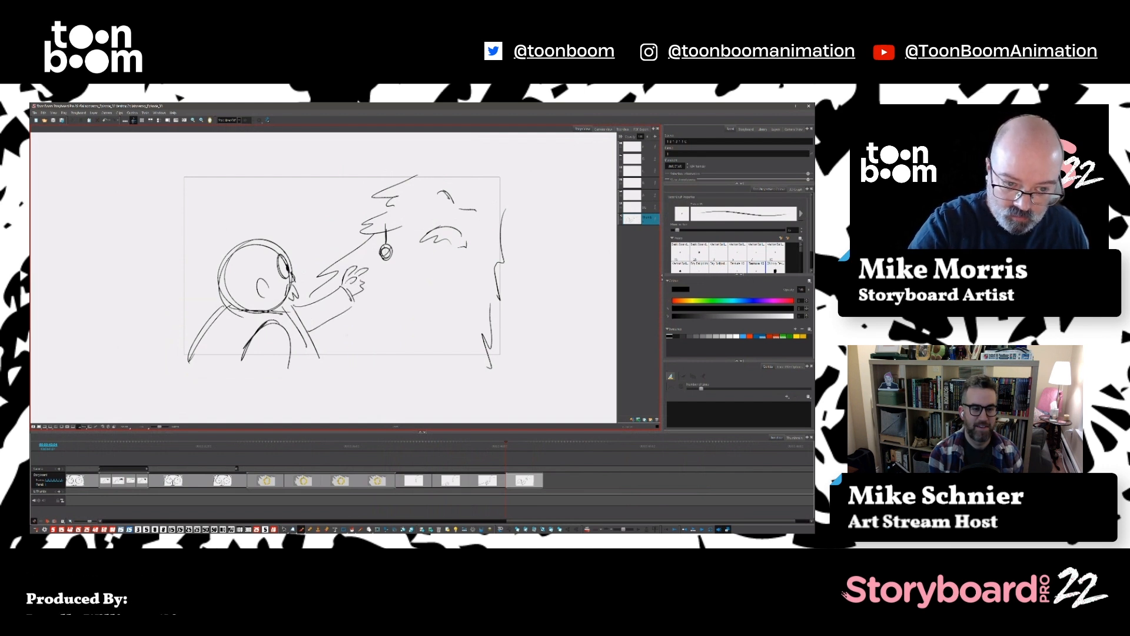
Select the reaching arm and adjust its position and shape so the hand sits nearer the earring
{"action": "key", "text": "alt+s"}
{"action": "left_click_drag", "start_coordinate": [372, 266], "coordinate": [312, 334]}
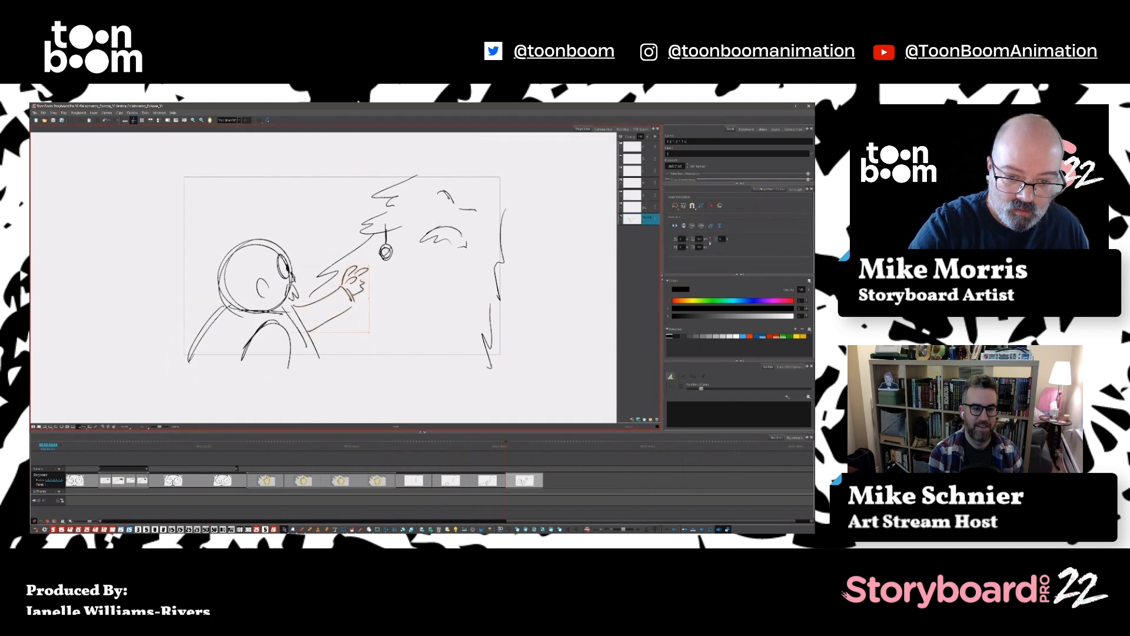
{"action": "left_click_drag", "start_coordinate": [356, 280], "coordinate": [354, 282]}
{"action": "left_click", "coordinate": [340, 311]}
{"action": "mouse_move", "coordinate": [316, 323]}
{"action": "left_mouse_down"}
{"action": "mouse_move", "coordinate": [308, 332]}
{"action": "mouse_move", "coordinate": [291, 304]}
{"action": "left_mouse_up"}
{"action": "left_click", "coordinate": [331, 291]}
{"action": "left_click", "coordinate": [419, 331]}
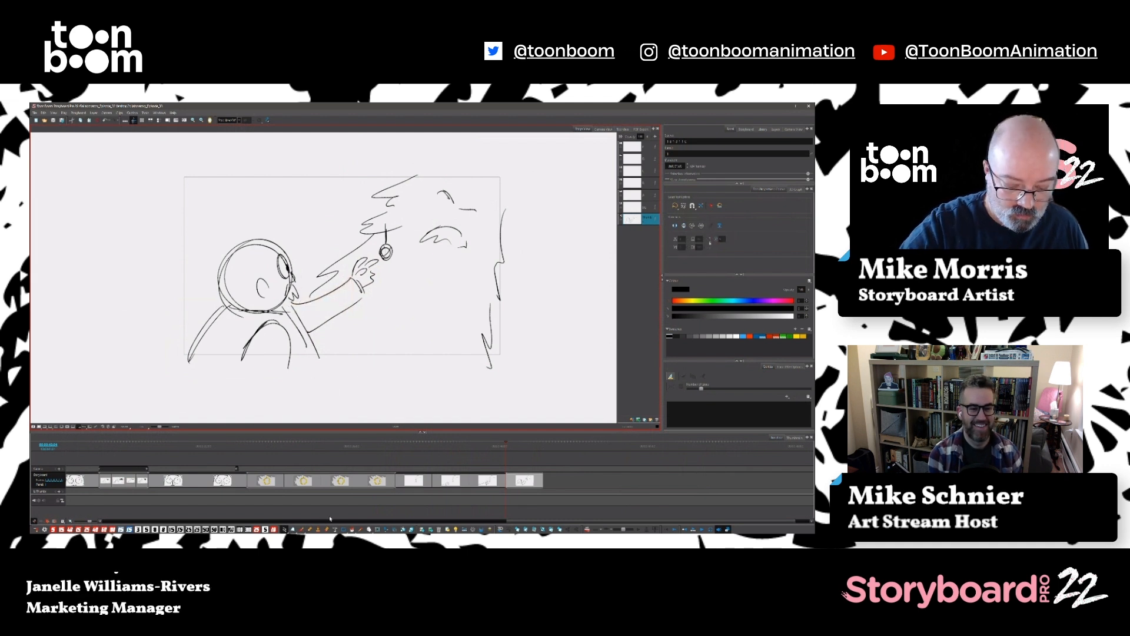
Strengthen the creature's brow and eye with darker strokes and add finishing lines to the small character's head
{"action": "left_click", "coordinate": [302, 529]}
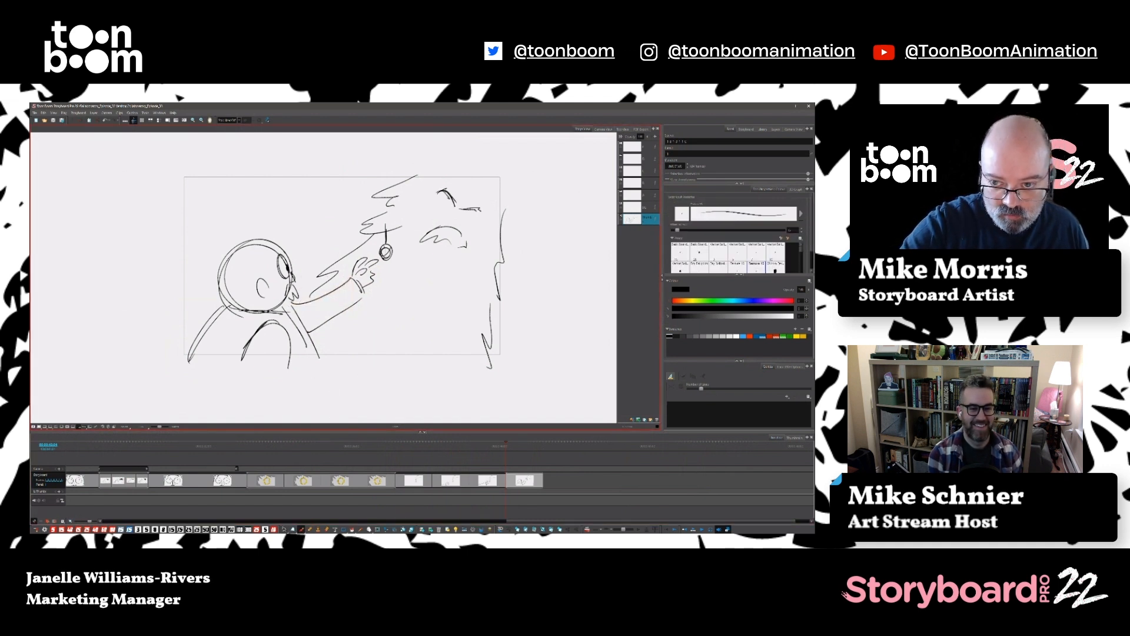
{"action": "left_click_drag", "start_coordinate": [462, 234], "coordinate": [471, 259]}
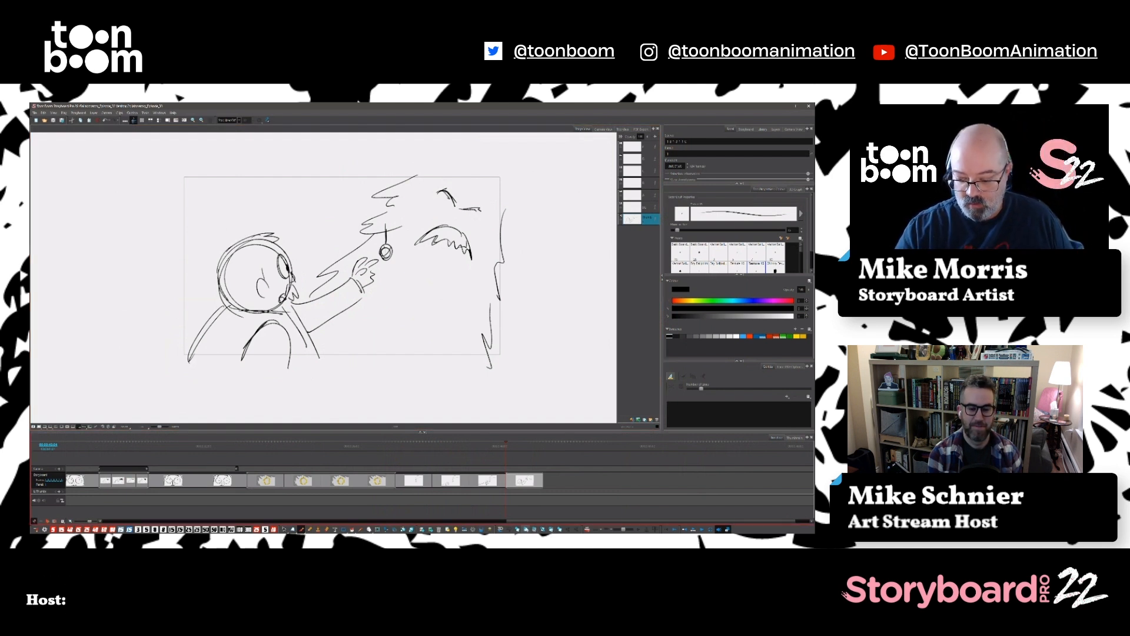
Add a new panel and sketch a large round earring under fur beside an angry, gritted-teeth character with sloping shoulders
{"action": "left_click", "coordinate": [527, 526]}
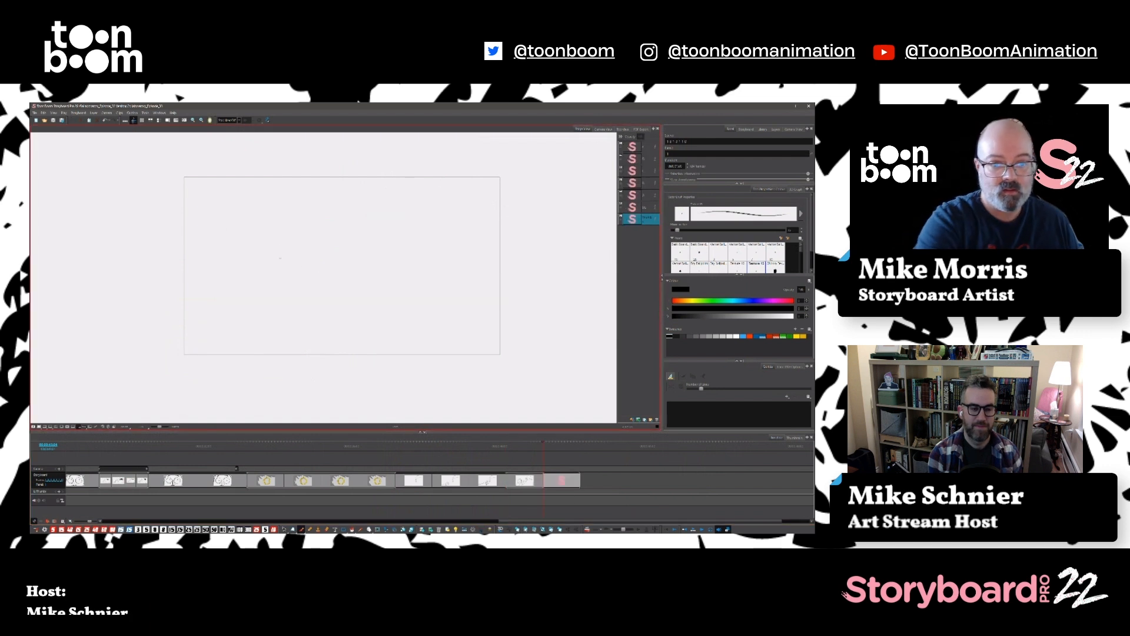
{"action": "mouse_move", "coordinate": [435, 205]}
{"action": "left_mouse_down"}
{"action": "mouse_move", "coordinate": [460, 222]}
{"action": "mouse_move", "coordinate": [428, 253]}
{"action": "left_mouse_up"}
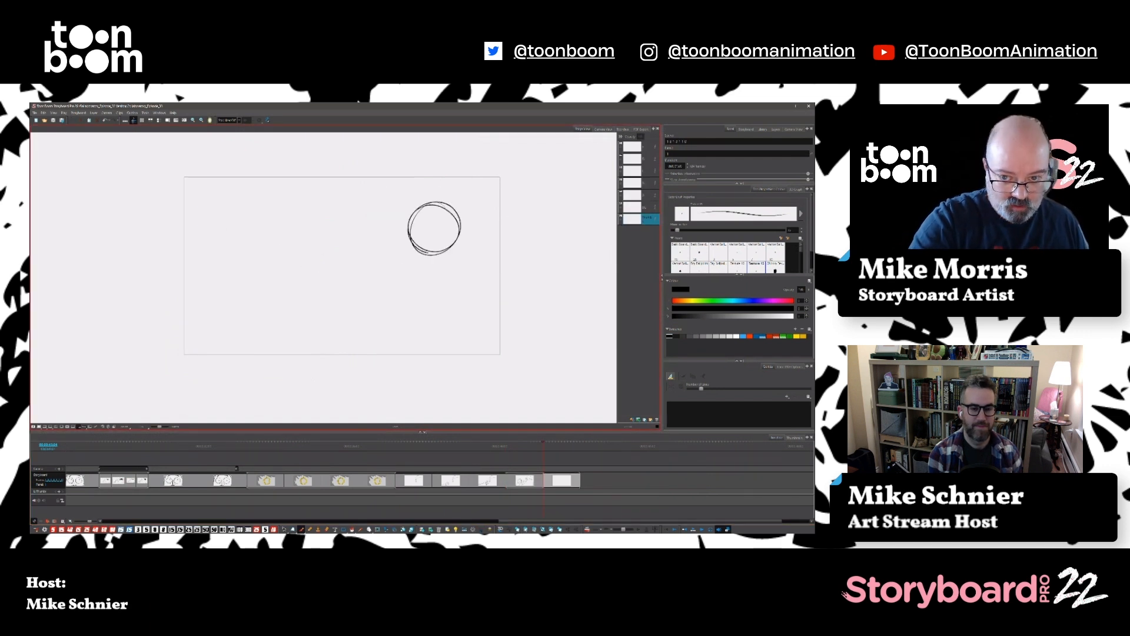
{"action": "mouse_move", "coordinate": [311, 241]}
{"action": "left_mouse_down"}
{"action": "mouse_move", "coordinate": [272, 299]}
{"action": "mouse_move", "coordinate": [298, 303]}
{"action": "mouse_move", "coordinate": [311, 295]}
{"action": "mouse_move", "coordinate": [285, 264]}
{"action": "mouse_move", "coordinate": [313, 250]}
{"action": "mouse_move", "coordinate": [271, 266]}
{"action": "left_mouse_up"}
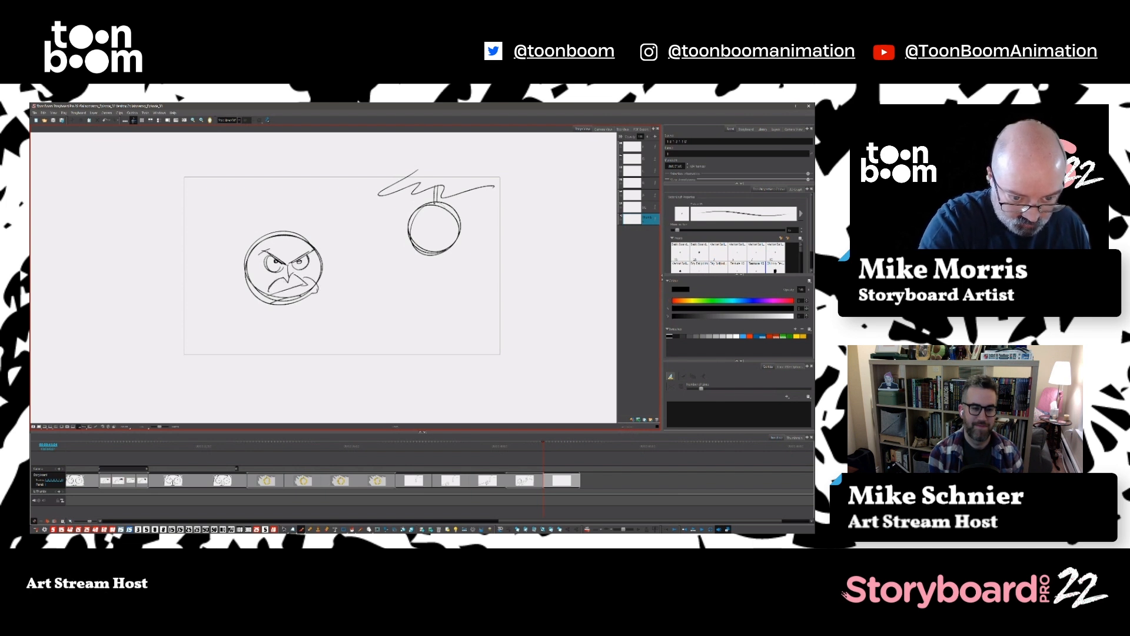
{"action": "left_click_drag", "start_coordinate": [328, 282], "coordinate": [372, 332]}
{"action": "left_click_drag", "start_coordinate": [331, 284], "coordinate": [397, 345]}
{"action": "left_click_drag", "start_coordinate": [247, 280], "coordinate": [183, 321]}
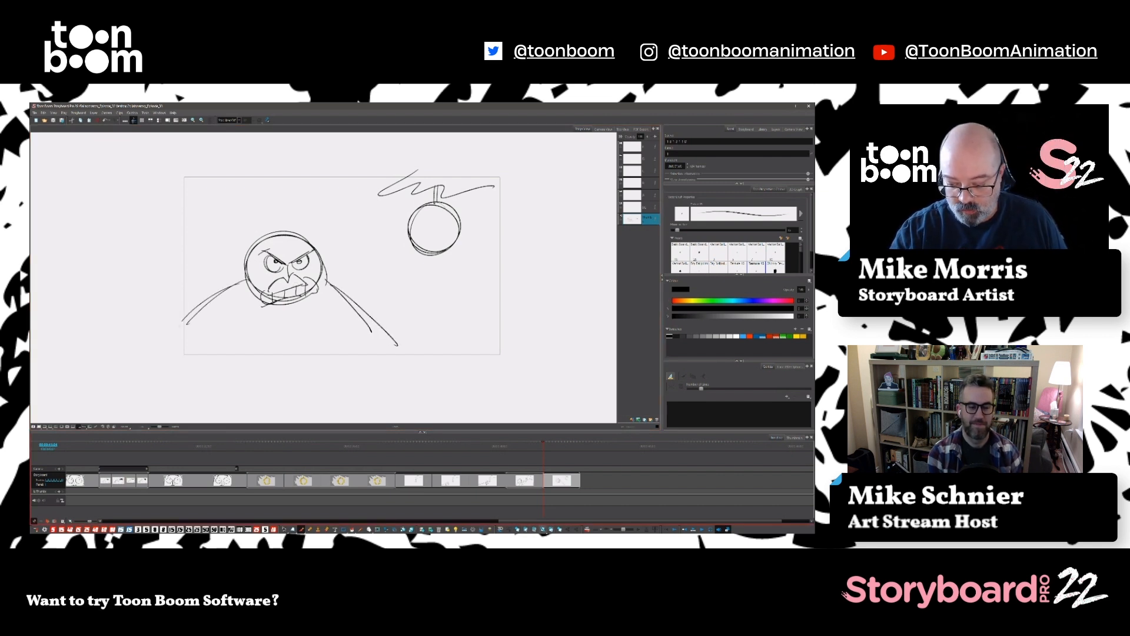
Duplicate the panel and delete the angry character from the copy, keeping the earring
{"action": "key", "text": "p"}
{"action": "key", "text": "alt+s"}
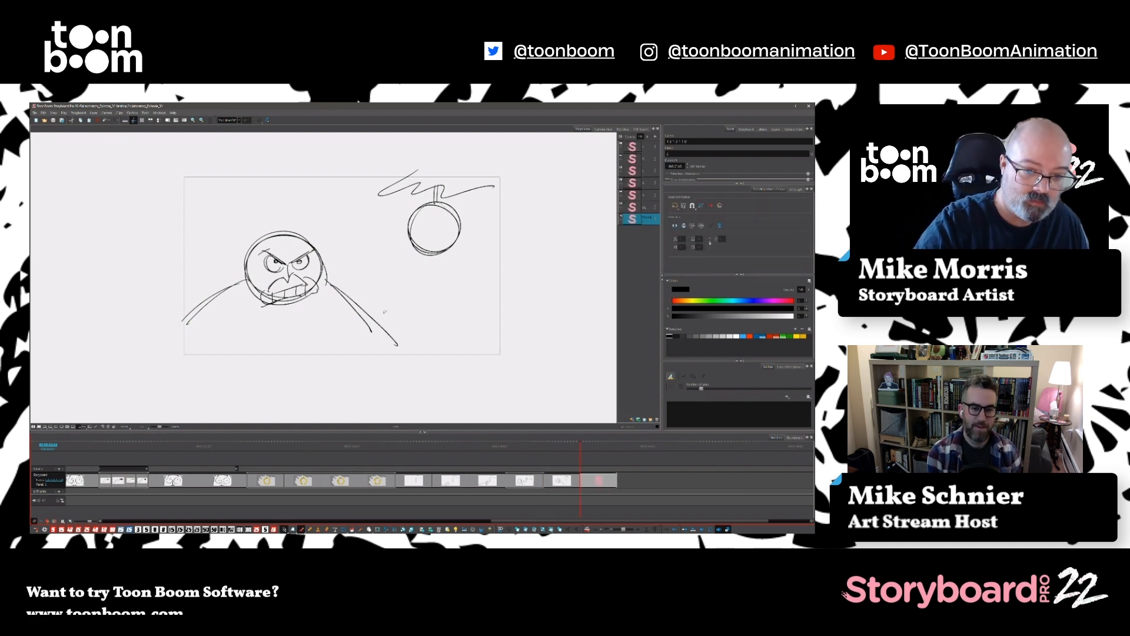
{"action": "left_click_drag", "start_coordinate": [379, 367], "coordinate": [393, 352]}
{"action": "key", "text": "Delete"}
Draw a round, wide-eyed face with a frowning open mouth, more fur strokes by the earring, and a raised hand outline
{"action": "left_click", "coordinate": [301, 530]}
{"action": "mouse_move", "coordinate": [295, 282]}
{"action": "left_mouse_down"}
{"action": "mouse_move", "coordinate": [330, 252]}
{"action": "mouse_move", "coordinate": [308, 223]}
{"action": "mouse_move", "coordinate": [420, 210]}
{"action": "left_mouse_up"}
{"action": "left_click_drag", "start_coordinate": [224, 226], "coordinate": [174, 220]}
{"action": "left_click_drag", "start_coordinate": [234, 221], "coordinate": [228, 251]}
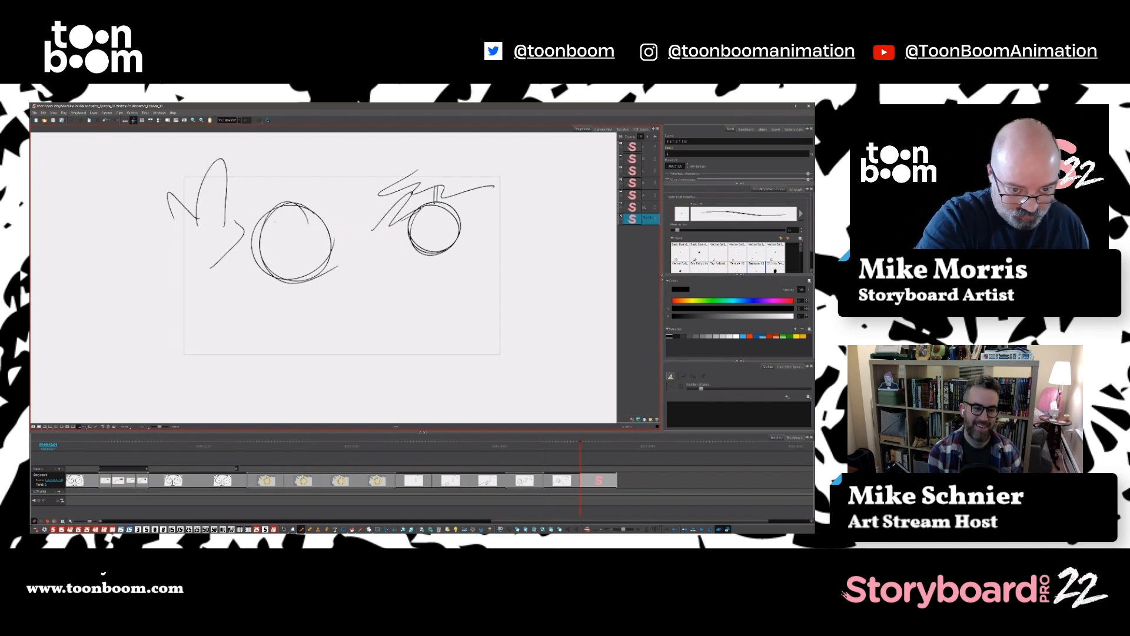
{"action": "left_click_drag", "start_coordinate": [323, 266], "coordinate": [270, 285]}
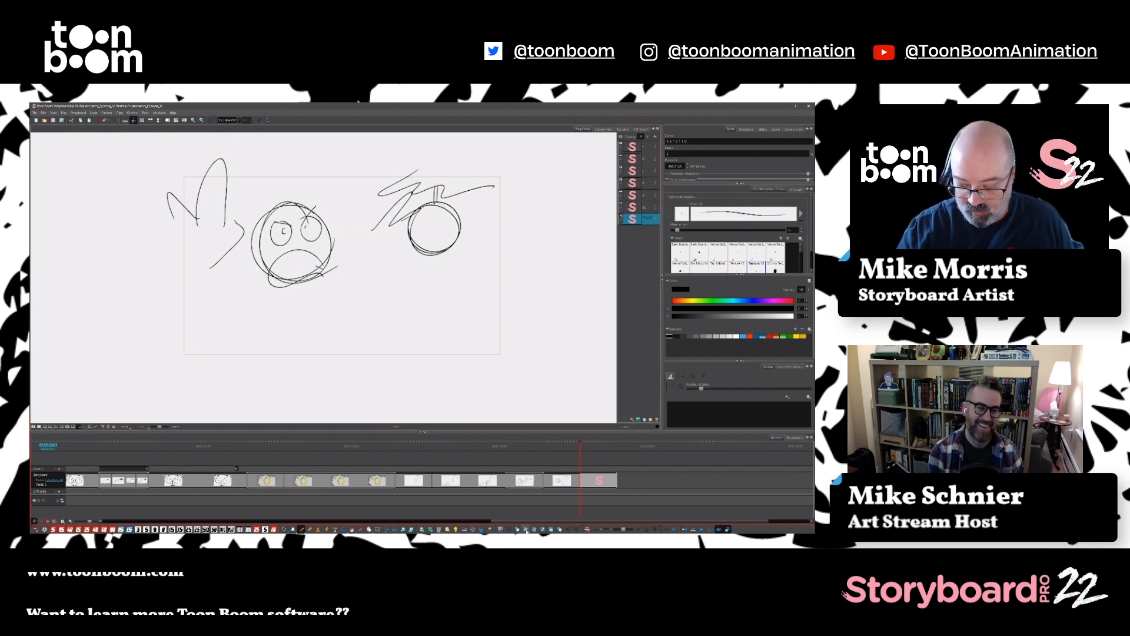
Add a new panel and sketch long ground lines, a tall vertical form and a small hooked shape in the distance
{"action": "key", "text": "p"}
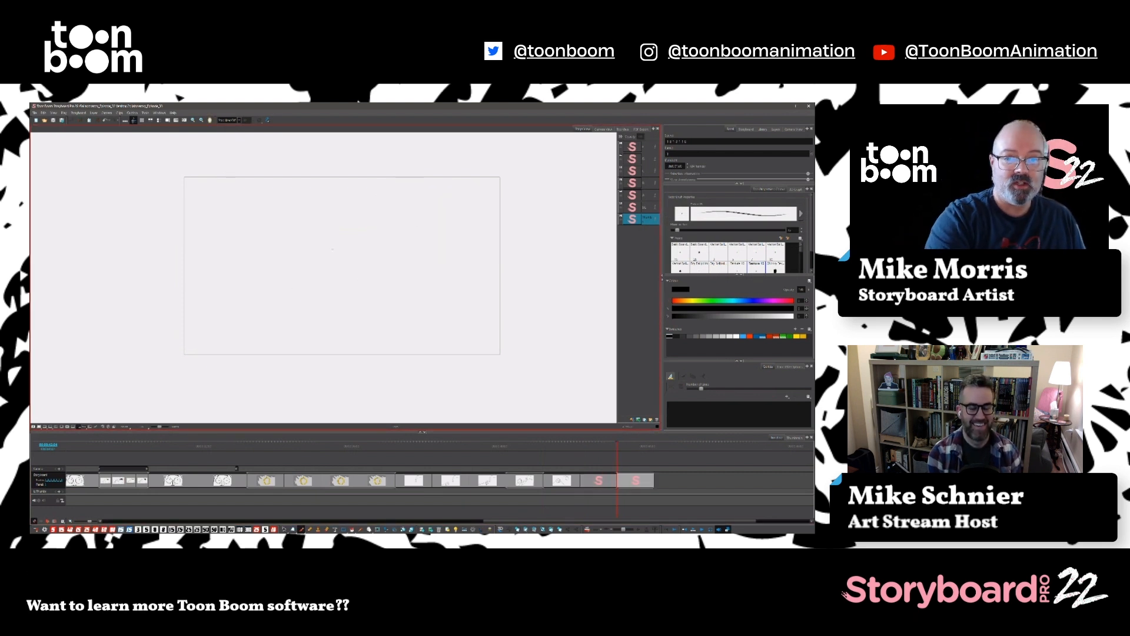
{"action": "mouse_move", "coordinate": [188, 307]}
{"action": "left_mouse_down"}
{"action": "mouse_move", "coordinate": [217, 301]}
{"action": "mouse_move", "coordinate": [221, 317]}
{"action": "mouse_move", "coordinate": [266, 316]}
{"action": "mouse_move", "coordinate": [216, 325]}
{"action": "mouse_move", "coordinate": [534, 309]}
{"action": "mouse_move", "coordinate": [271, 320]}
{"action": "mouse_move", "coordinate": [488, 334]}
{"action": "left_mouse_up"}
{"action": "left_click_drag", "start_coordinate": [166, 334], "coordinate": [462, 361]}
{"action": "mouse_move", "coordinate": [484, 168]}
{"action": "left_mouse_down"}
{"action": "mouse_move", "coordinate": [443, 298]}
{"action": "mouse_move", "coordinate": [442, 344]}
{"action": "left_mouse_up"}
{"action": "left_click_drag", "start_coordinate": [447, 166], "coordinate": [440, 362]}
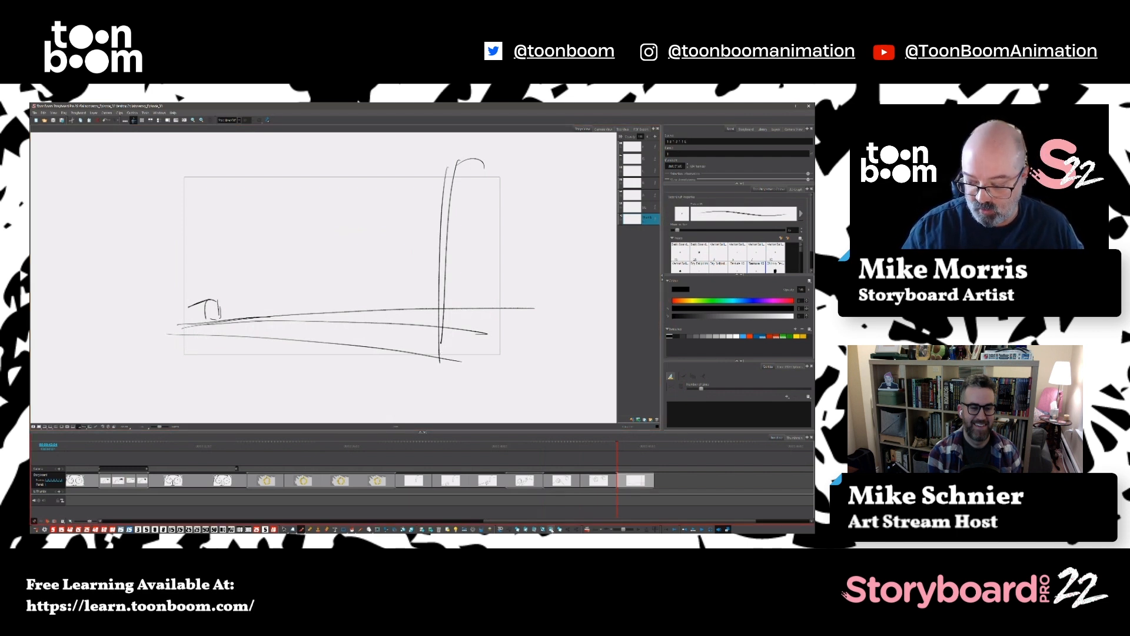
Duplicate the panel and delete the small hooked shape in the distance from the copy
{"action": "left_click", "coordinate": [550, 528]}
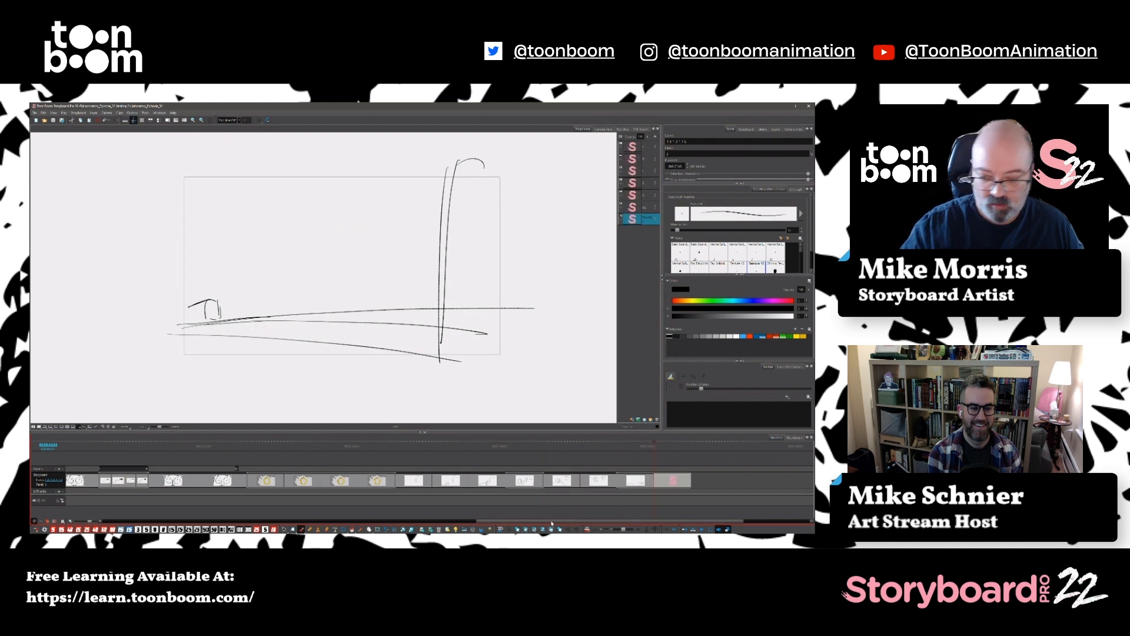
{"action": "left_click_drag", "start_coordinate": [226, 301], "coordinate": [244, 287]}
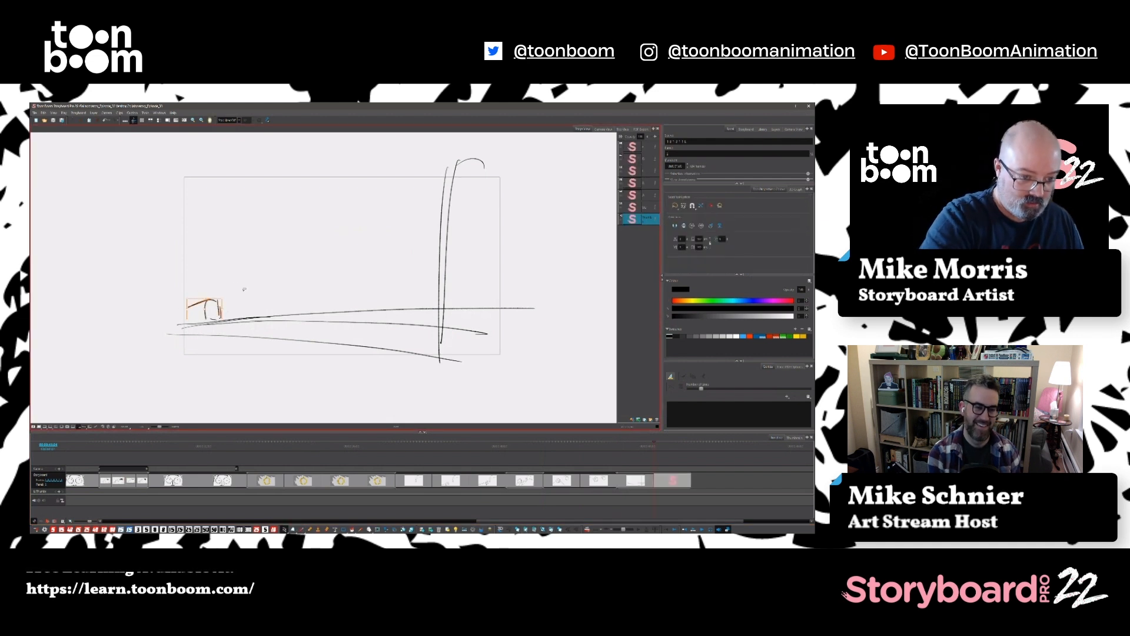
{"action": "key", "text": "Delete"}
Draw long curved lines sweeping across the frame to the tall vertical form, with smaller detail strokes beneath them
{"action": "left_click", "coordinate": [301, 529]}
{"action": "left_click_drag", "start_coordinate": [458, 156], "coordinate": [434, 366]}
{"action": "left_click_drag", "start_coordinate": [443, 236], "coordinate": [190, 264]}
{"action": "left_click_drag", "start_coordinate": [376, 241], "coordinate": [148, 291]}
{"action": "left_click_drag", "start_coordinate": [408, 254], "coordinate": [332, 264]}
{"action": "left_click_drag", "start_coordinate": [396, 258], "coordinate": [344, 266]}
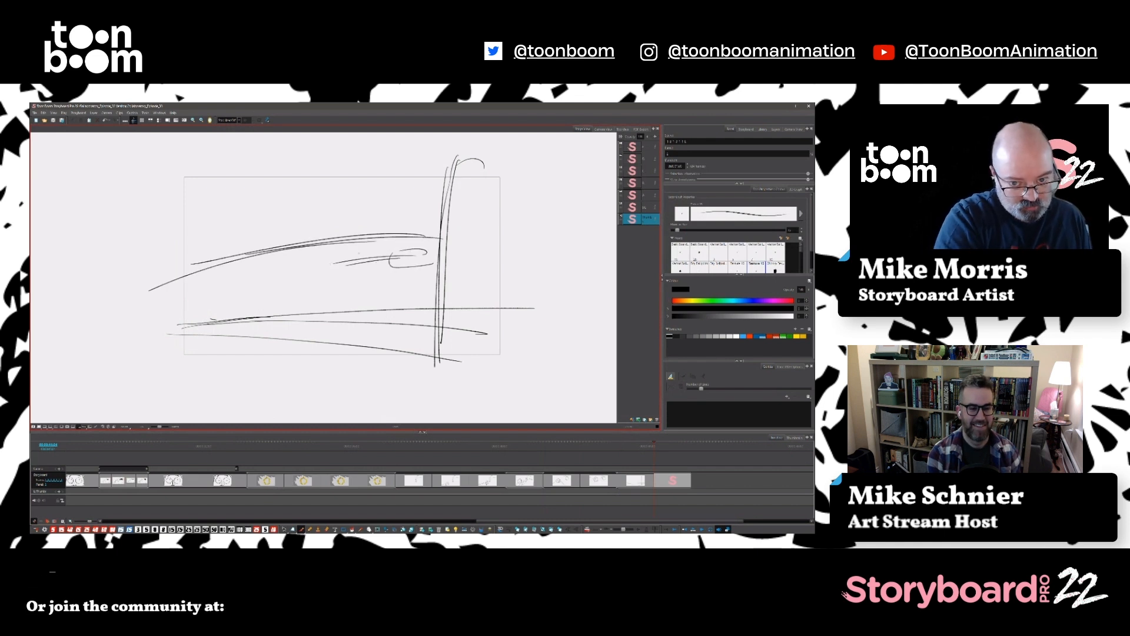